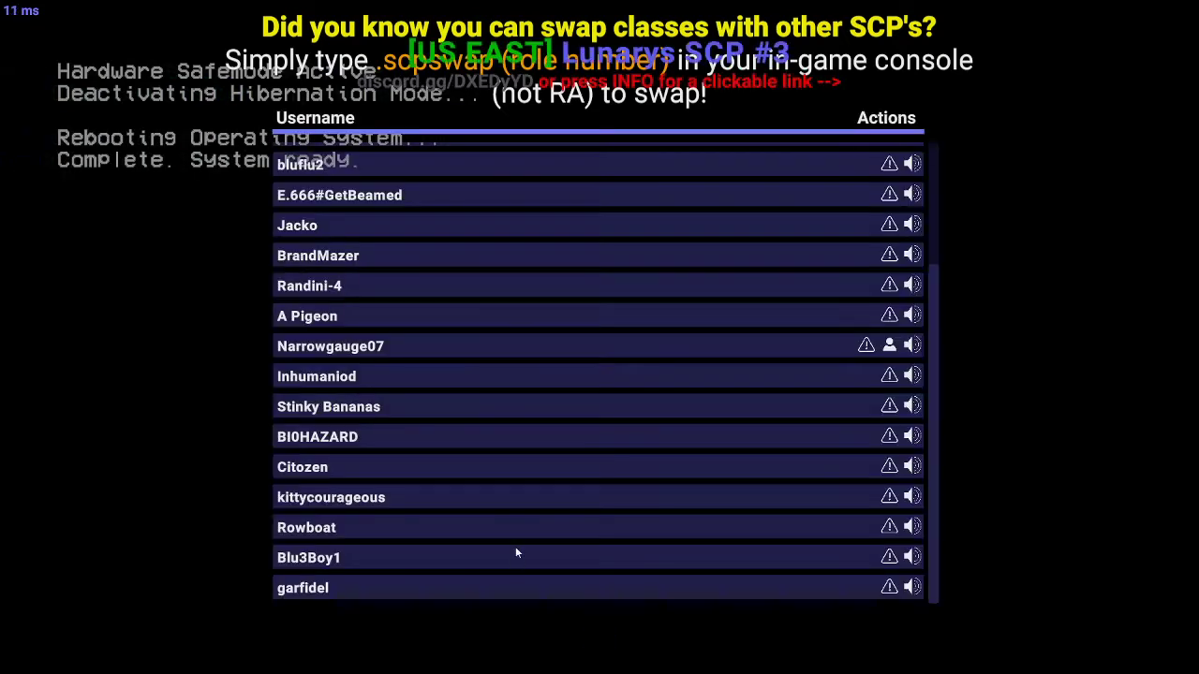
key(n)
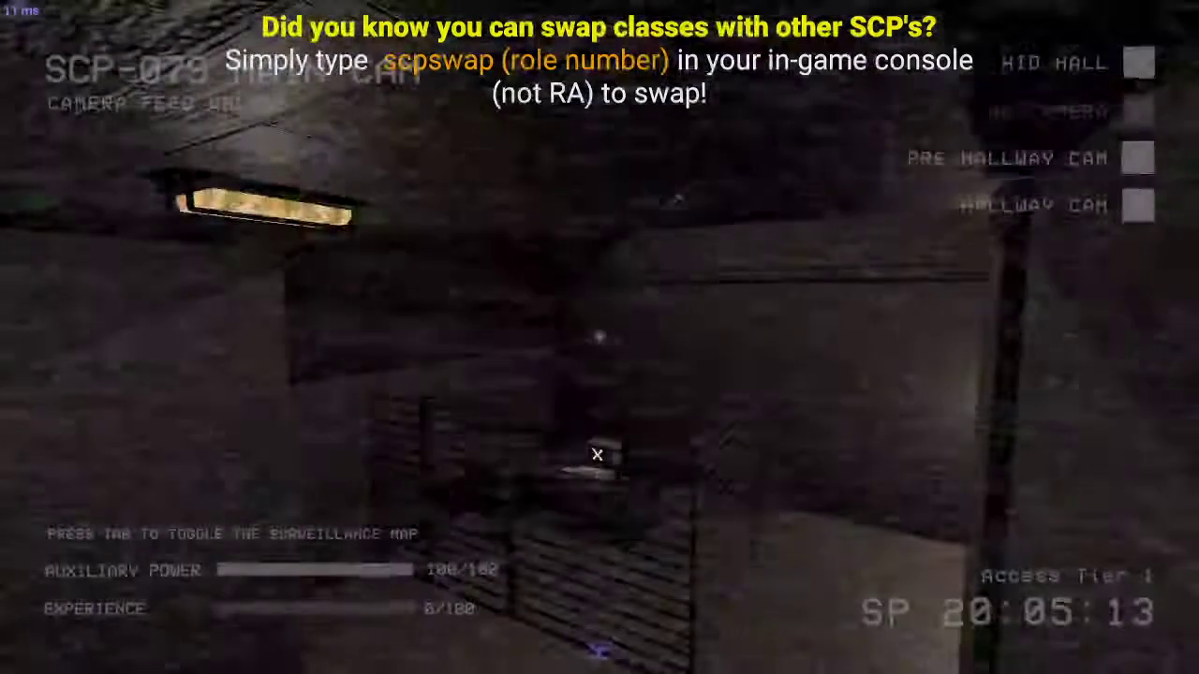
- Open the surveillance map centred on SCP-049, then check the SCP-106 area camera
key(Tab)
drag(599, 337, 560, 210)
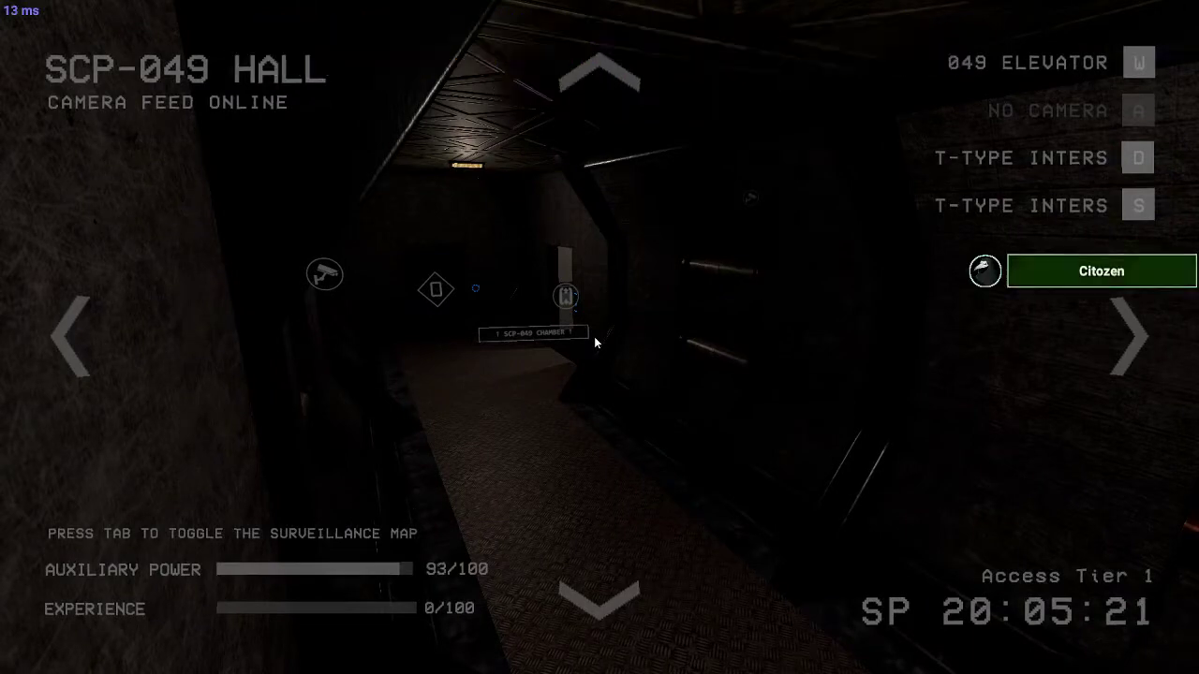
key(Tab)
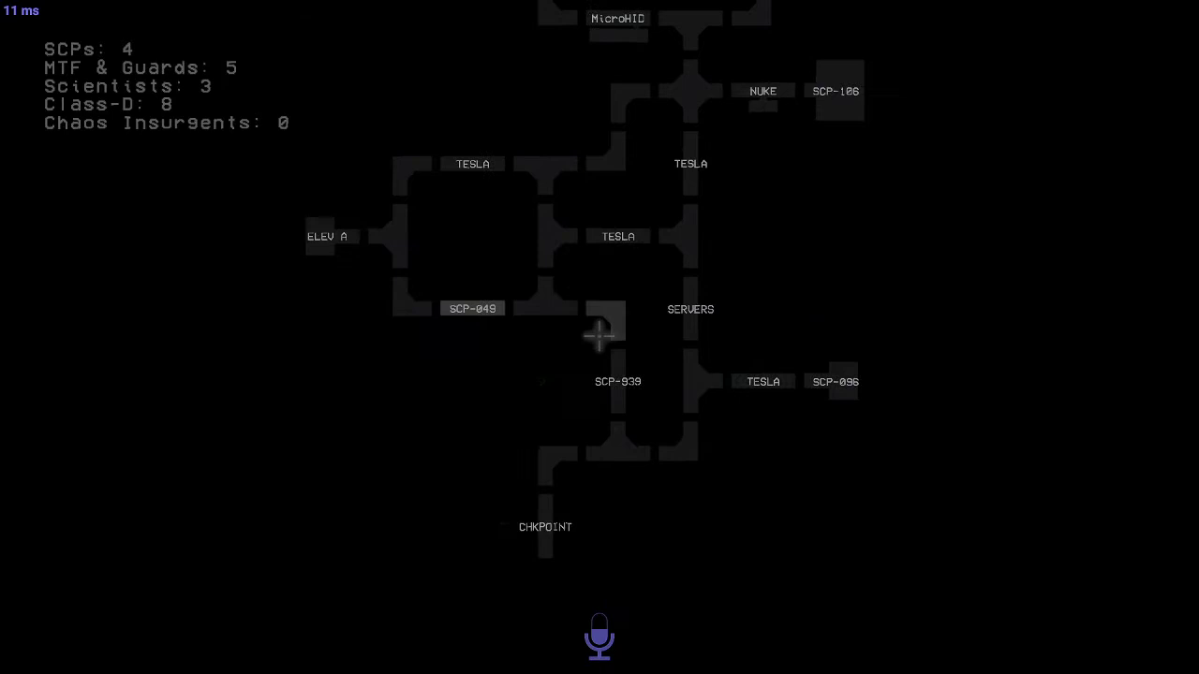
key(Tab)
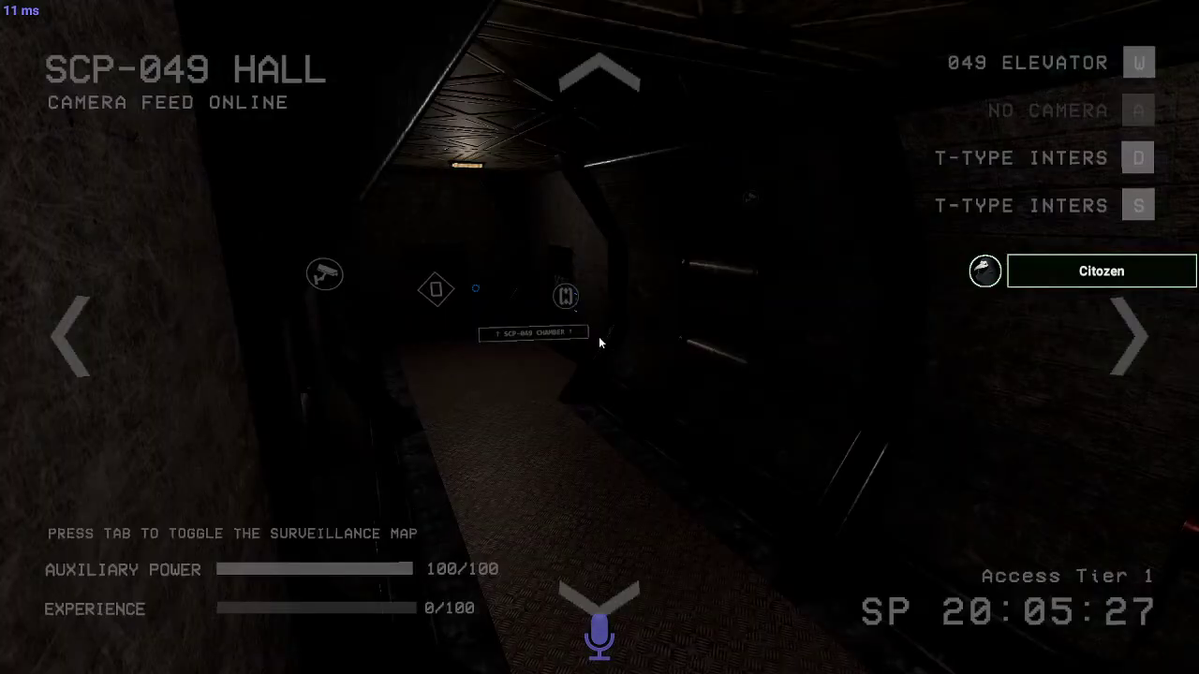
key(Tab)
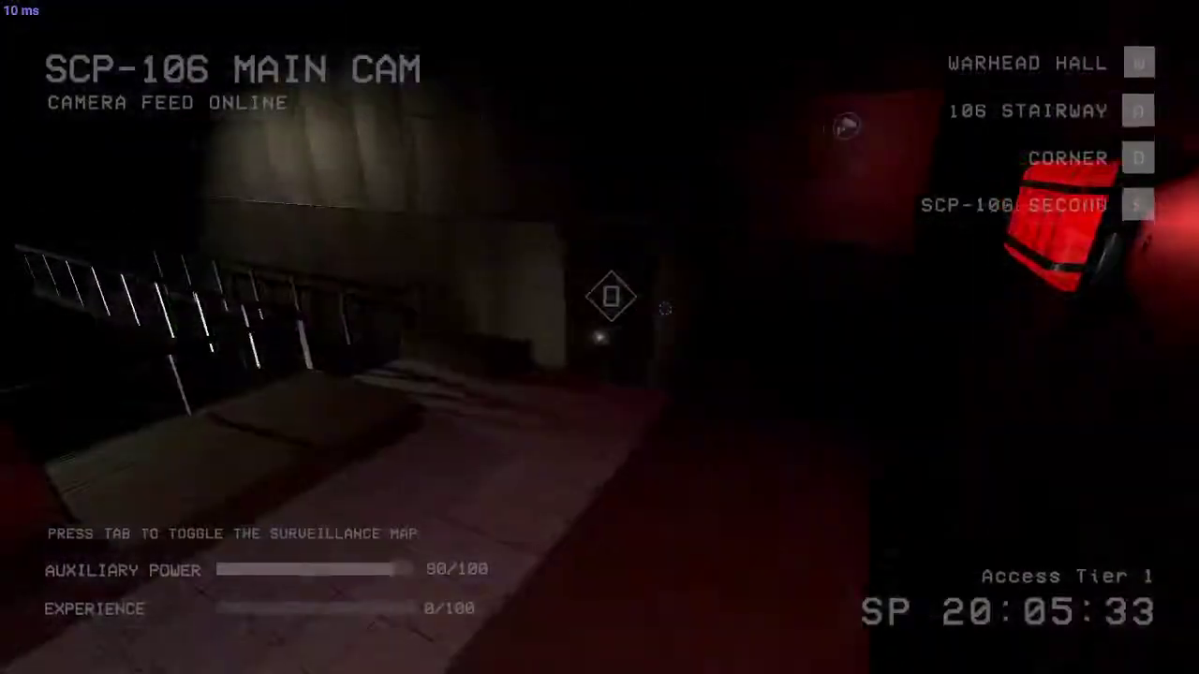
key(Tab)
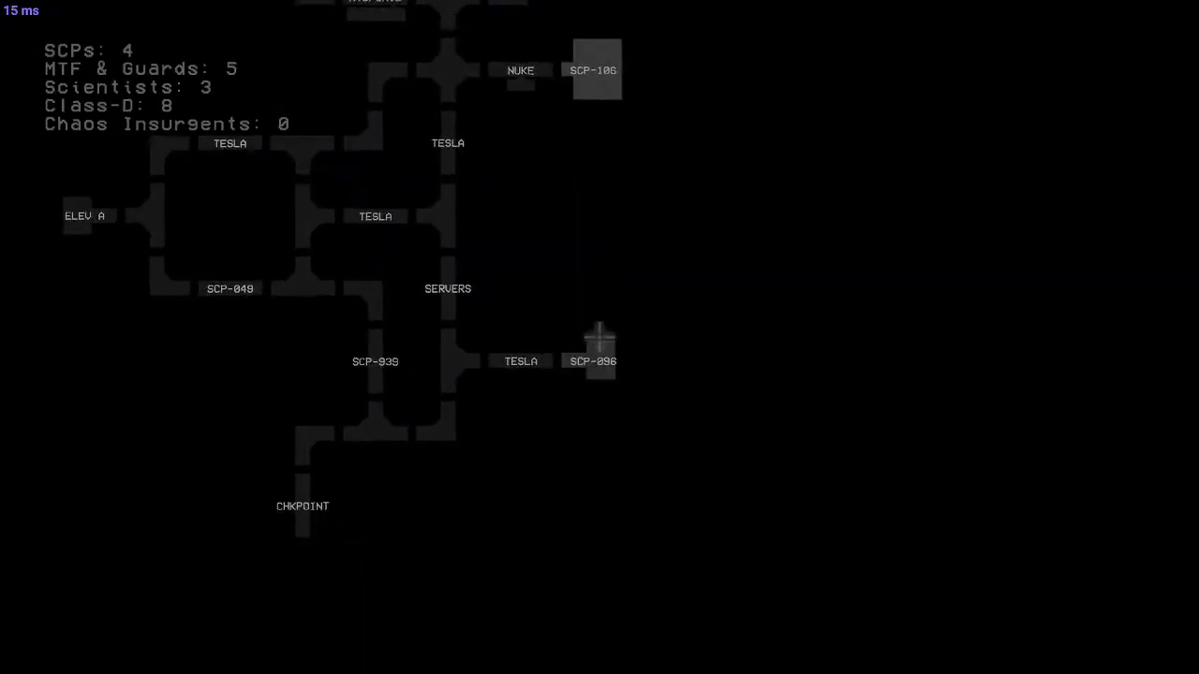
- View the SCP-096 and SCP-939 room cameras and an adjacent feed
click(598, 335)
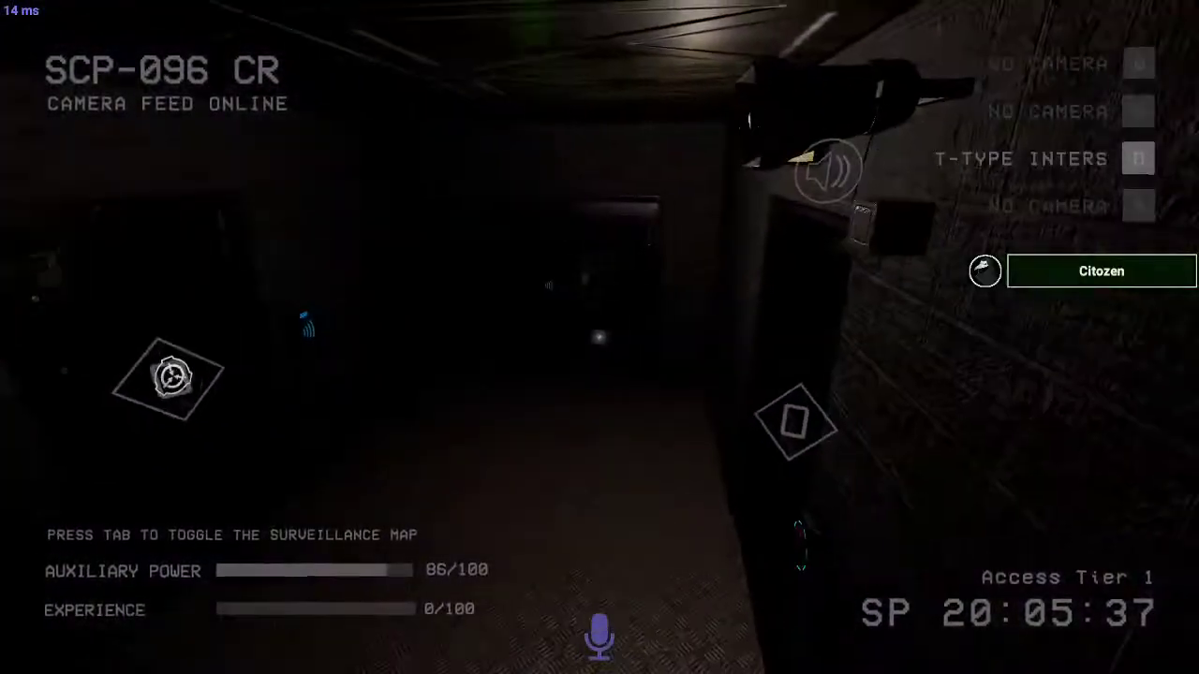
key(Tab)
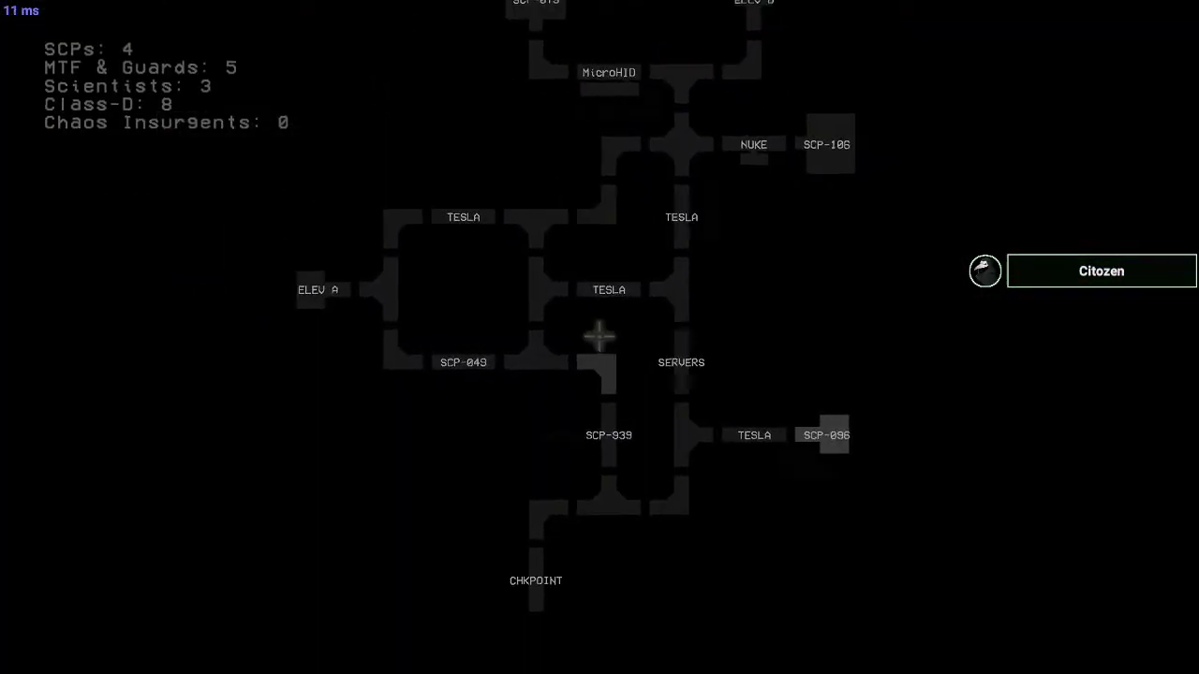
click(599, 336)
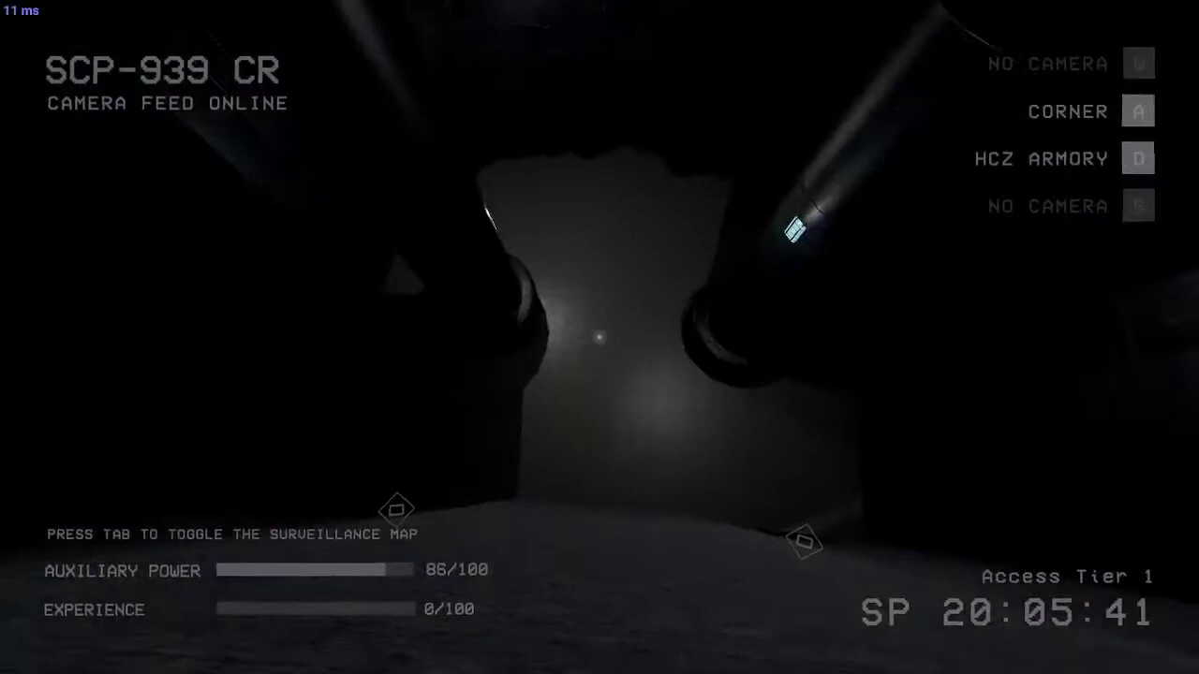
key(a)
key(Tab)
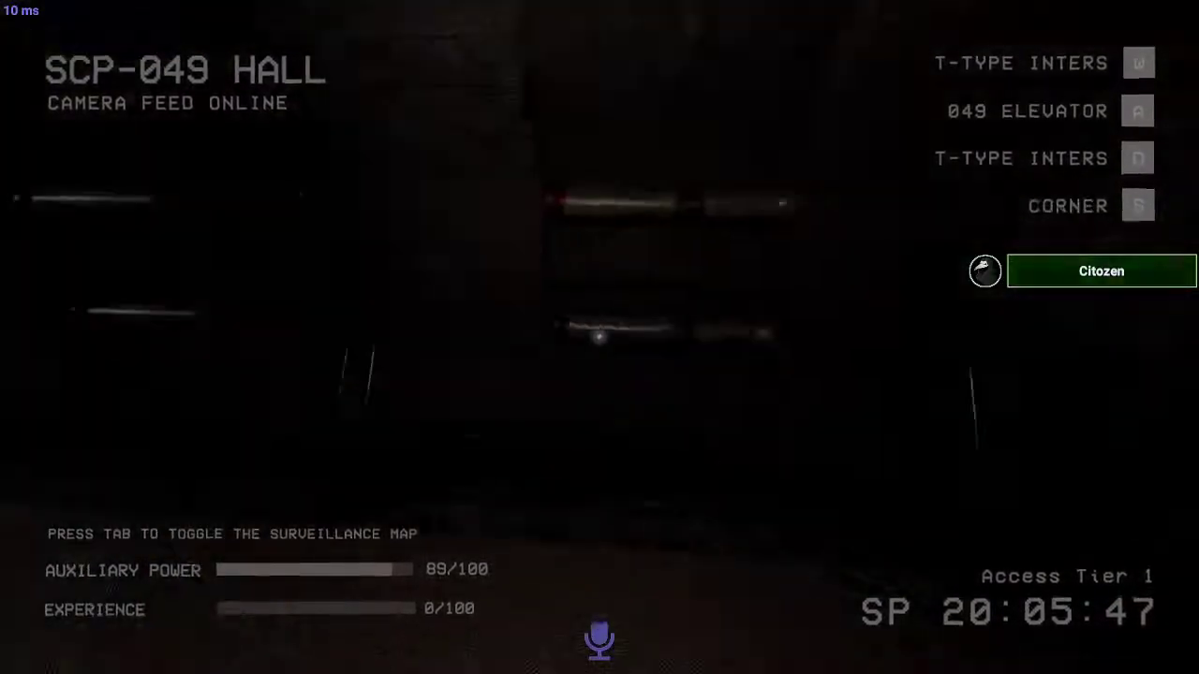
- Step through the SCP-049 hall cameras to the 049 elevator camera, then reopen the map
key(w)
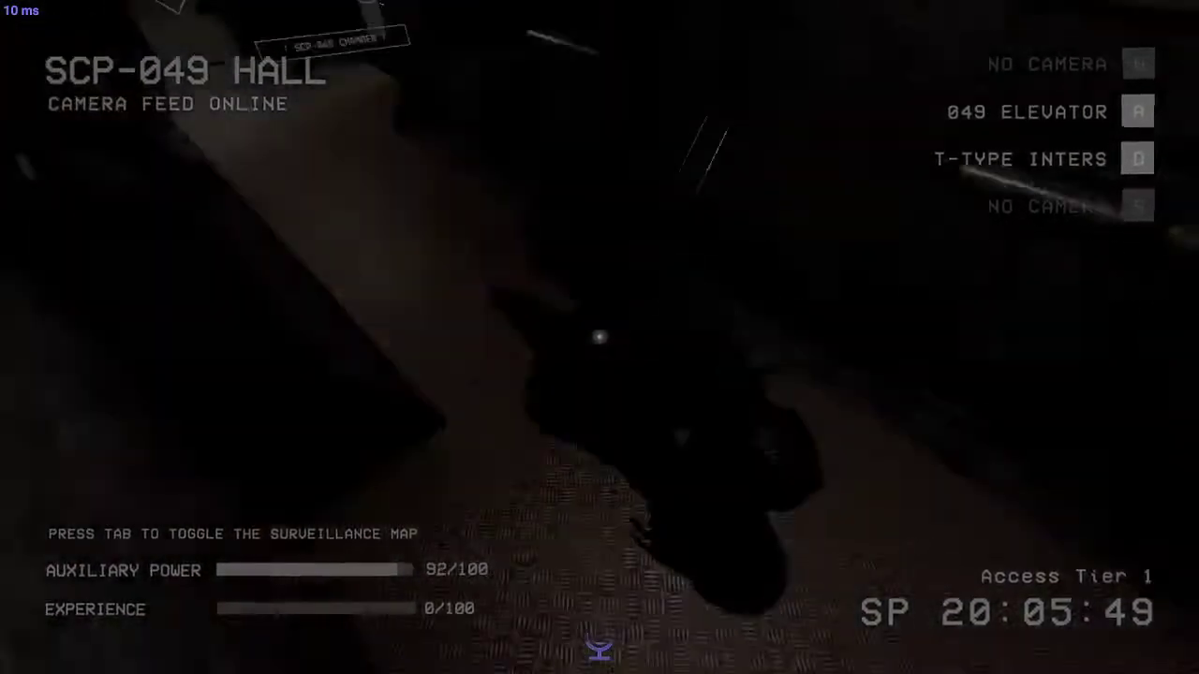
key(w)
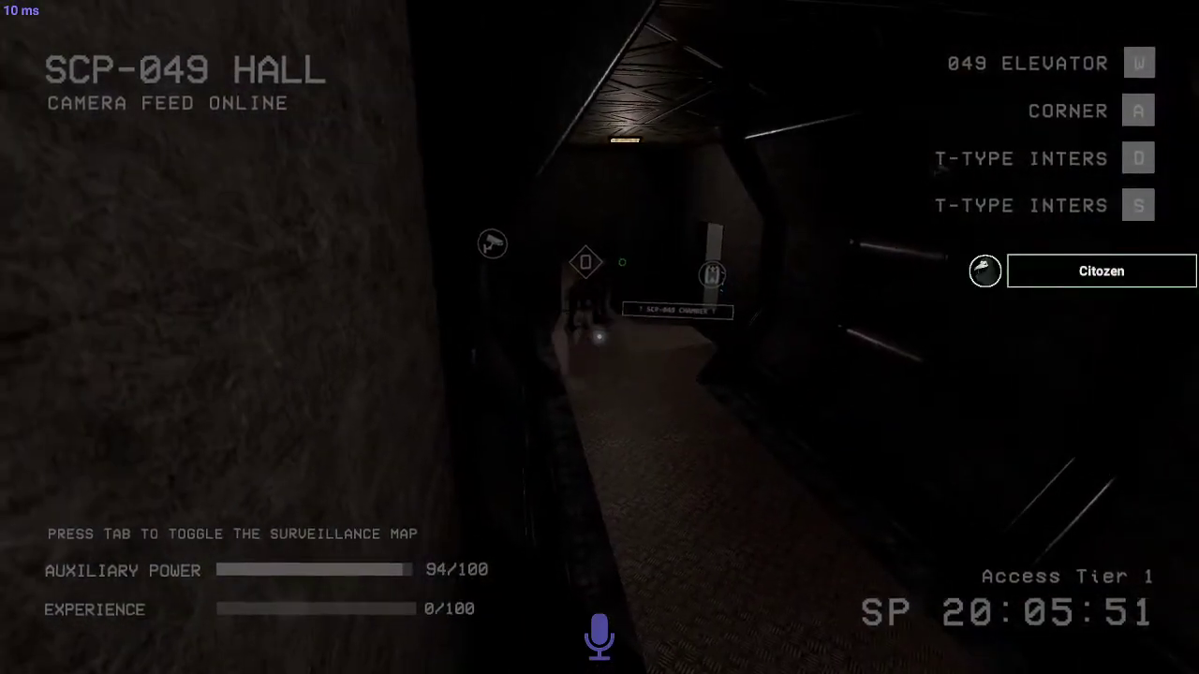
key(w)
key(Tab)
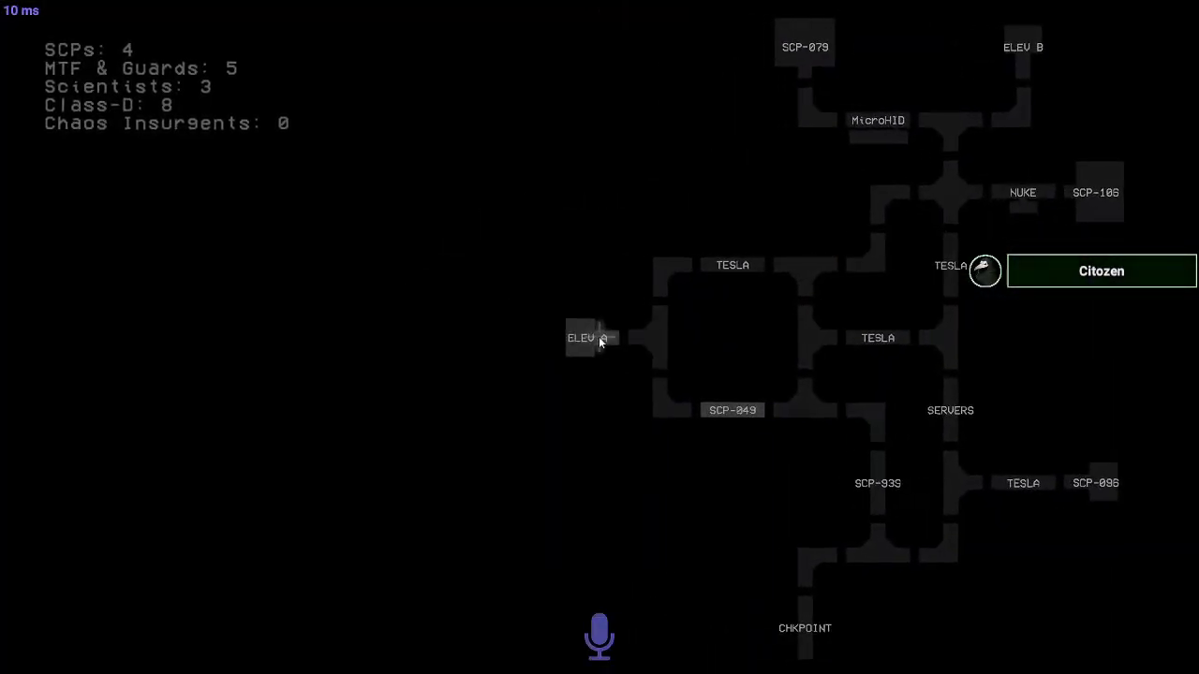
- Jump to Elevator A and the LCZ @ A camera, aiming it down the corridor
click(598, 336)
drag(600, 337, 601, 336)
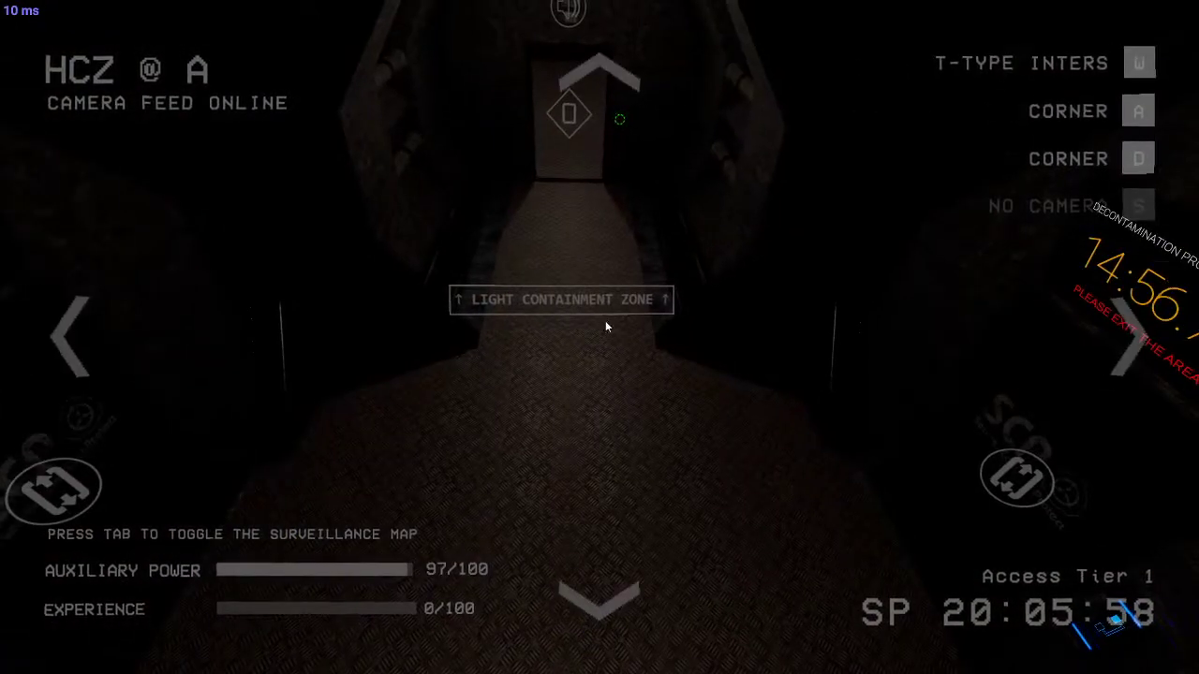
click(608, 305)
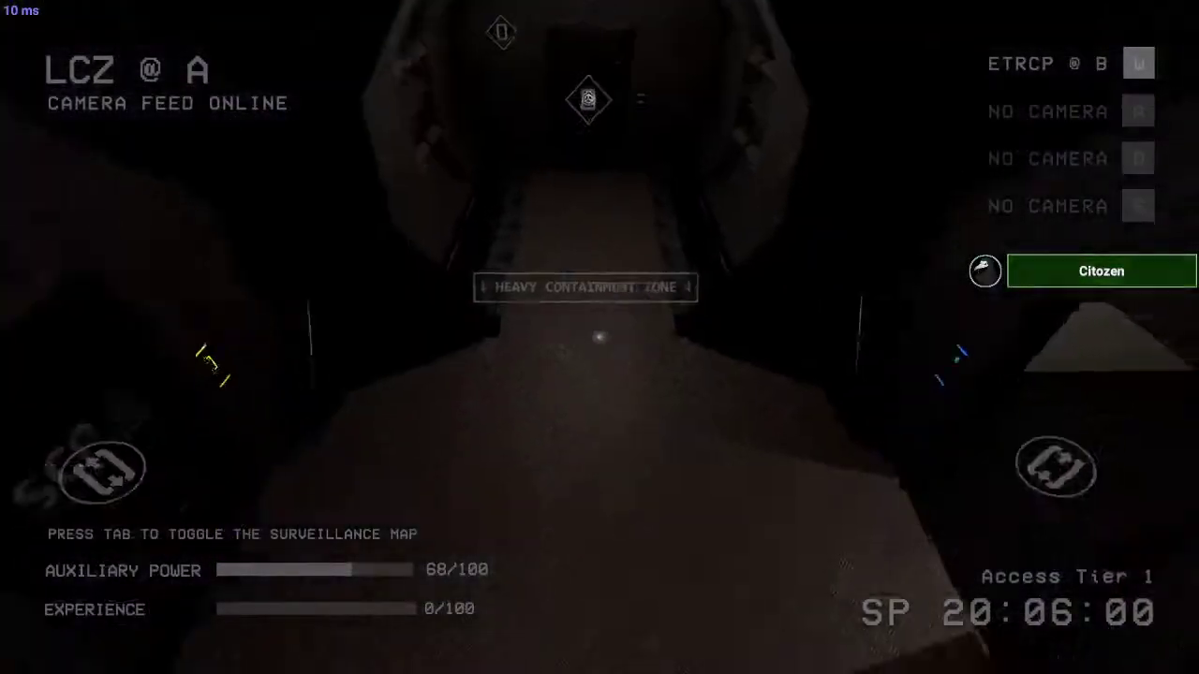
drag(599, 337, 701, 353)
drag(599, 337, 599, 342)
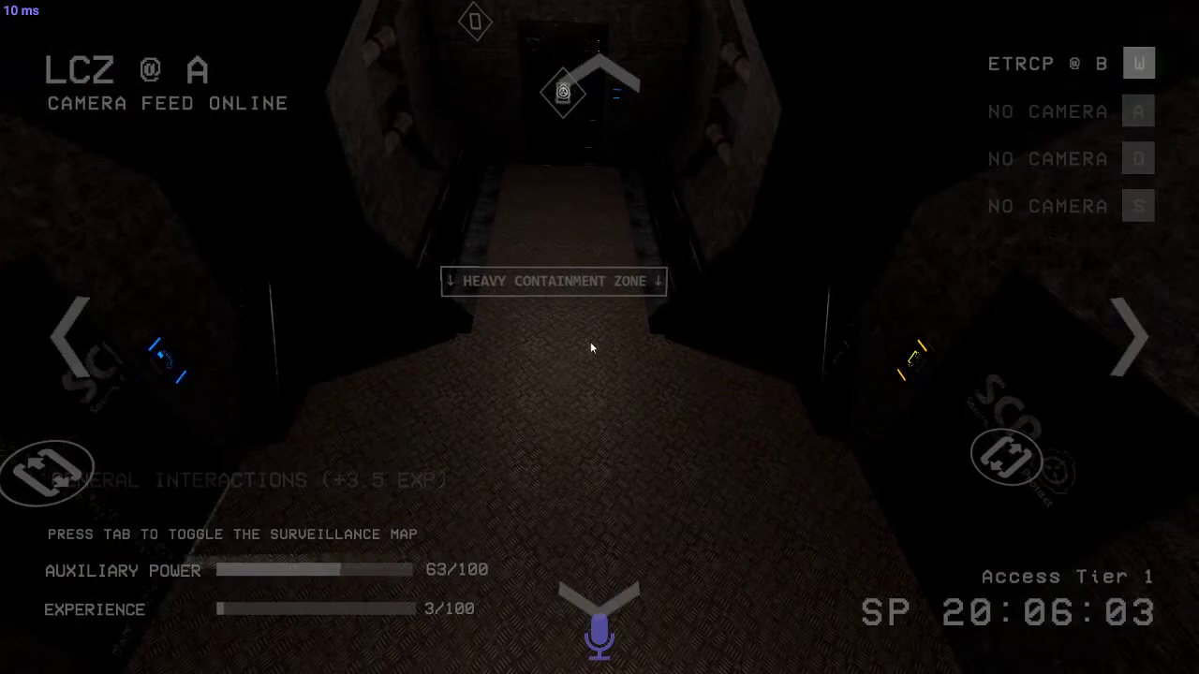
drag(590, 342, 297, 397)
drag(599, 337, 599, 468)
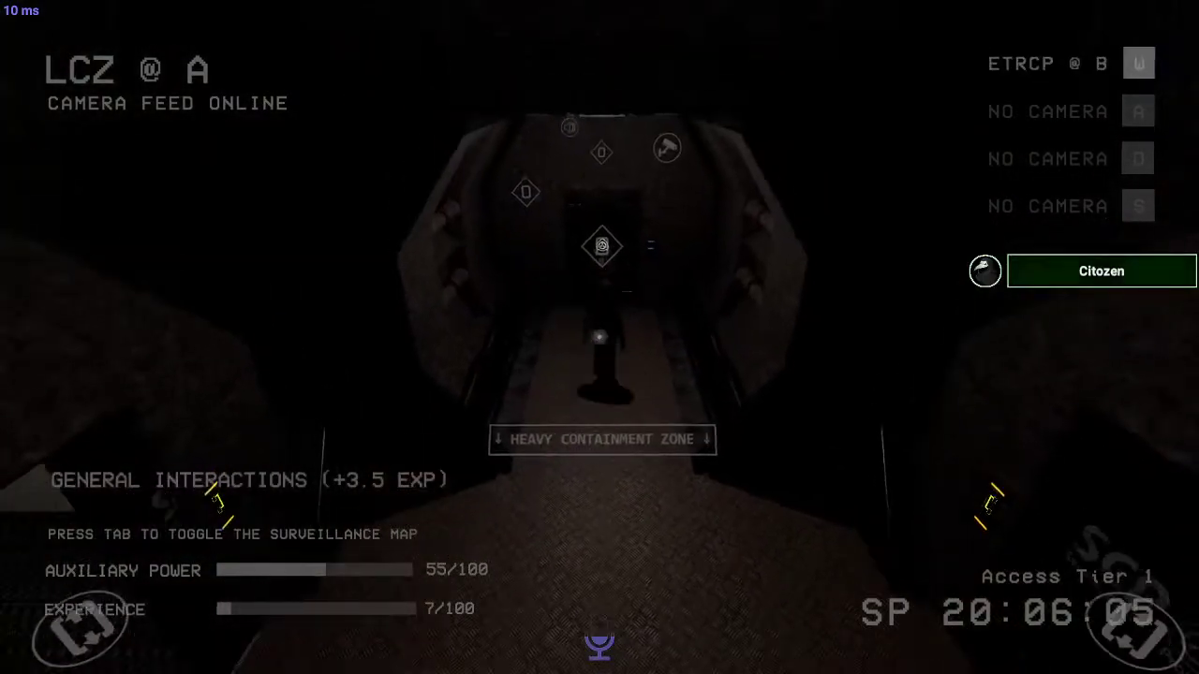
- Switch to the ETRCP @ B camera and bring up the Light Containment map
key(w)
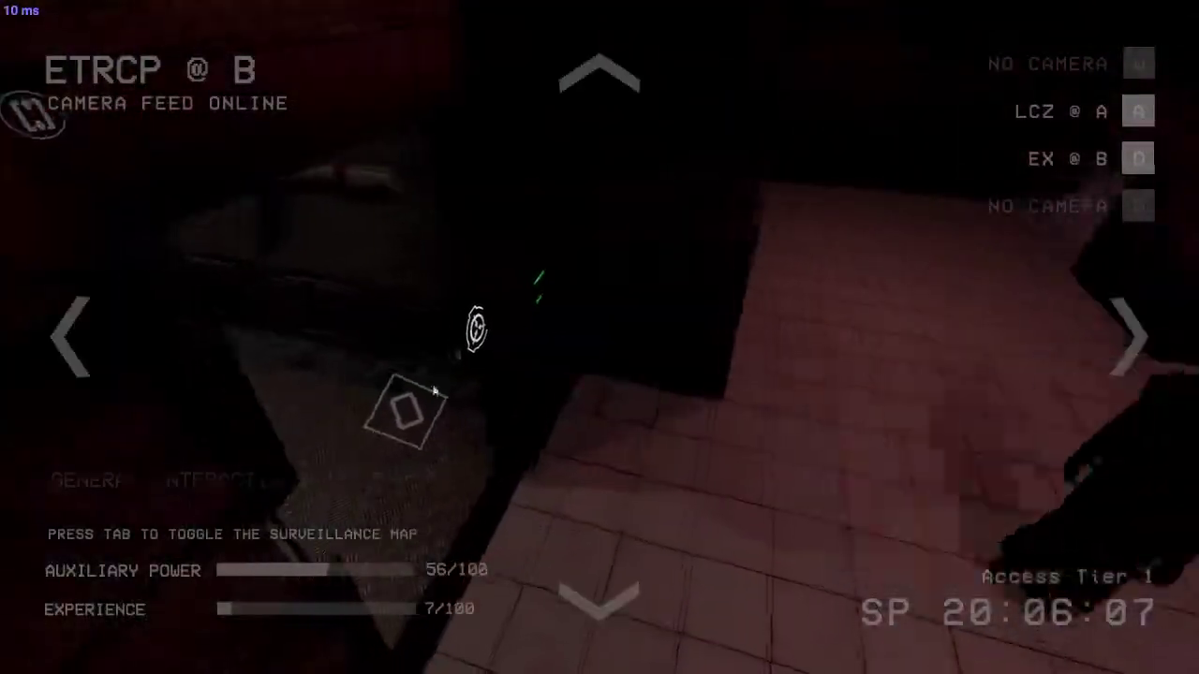
key(Tab)
key(Tab)
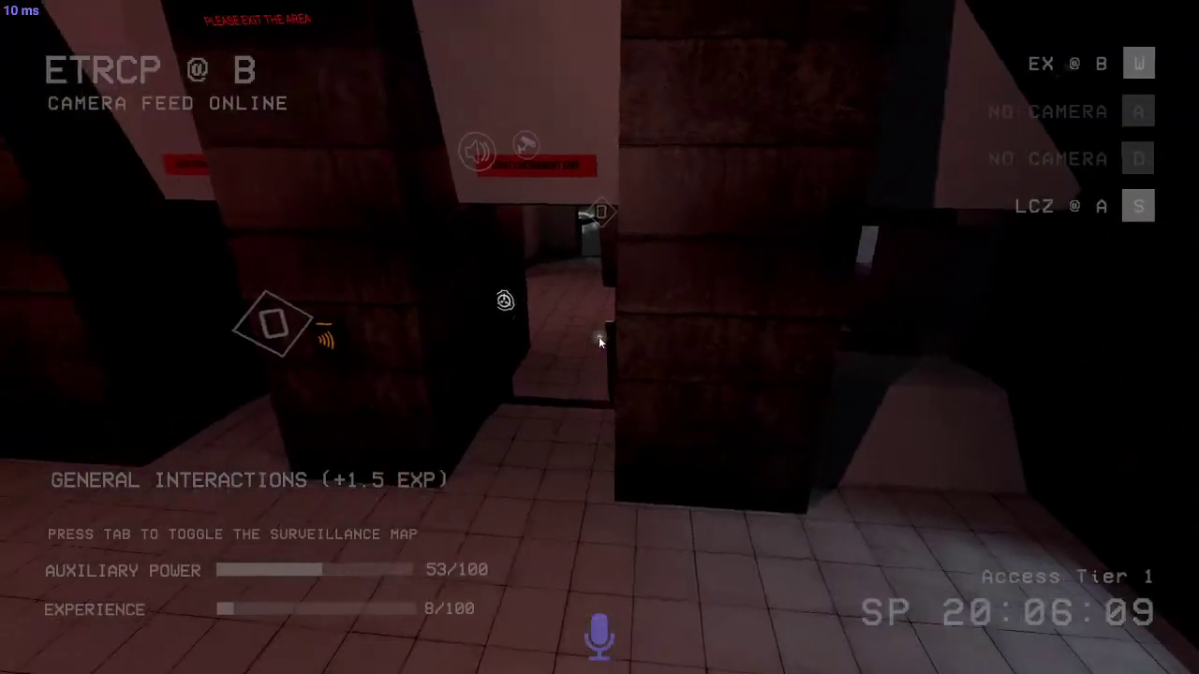
key(Tab)
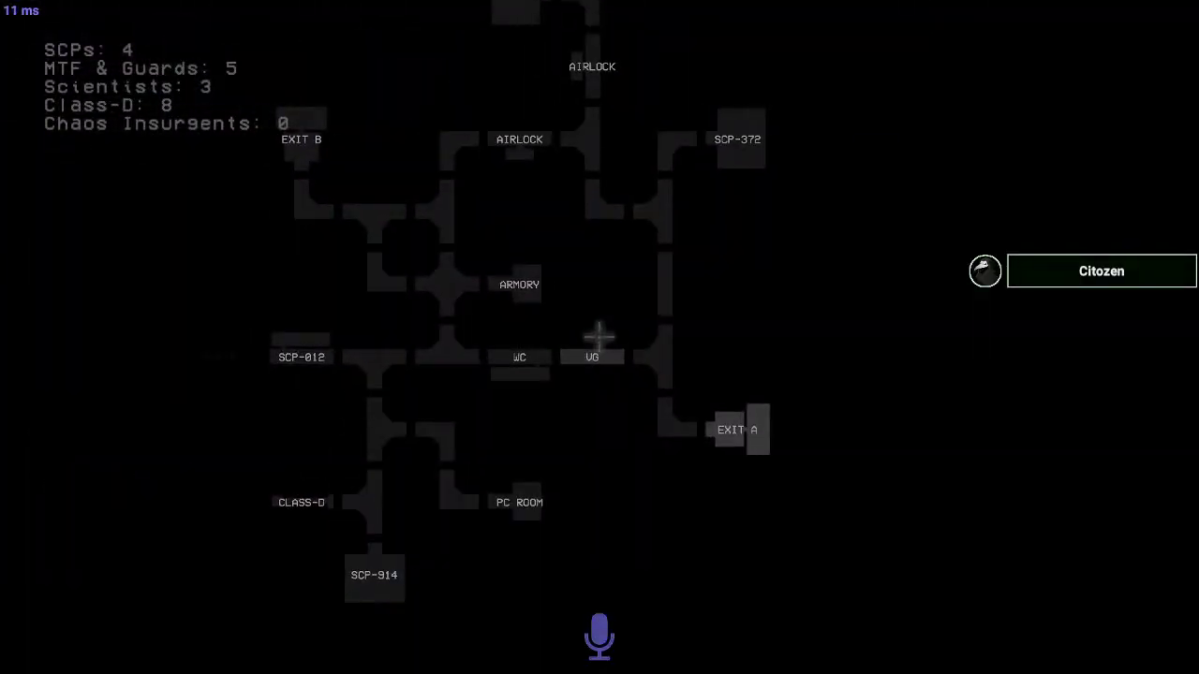
- Switch to the CORNER camera and turn its view
key(Tab)
key(w)
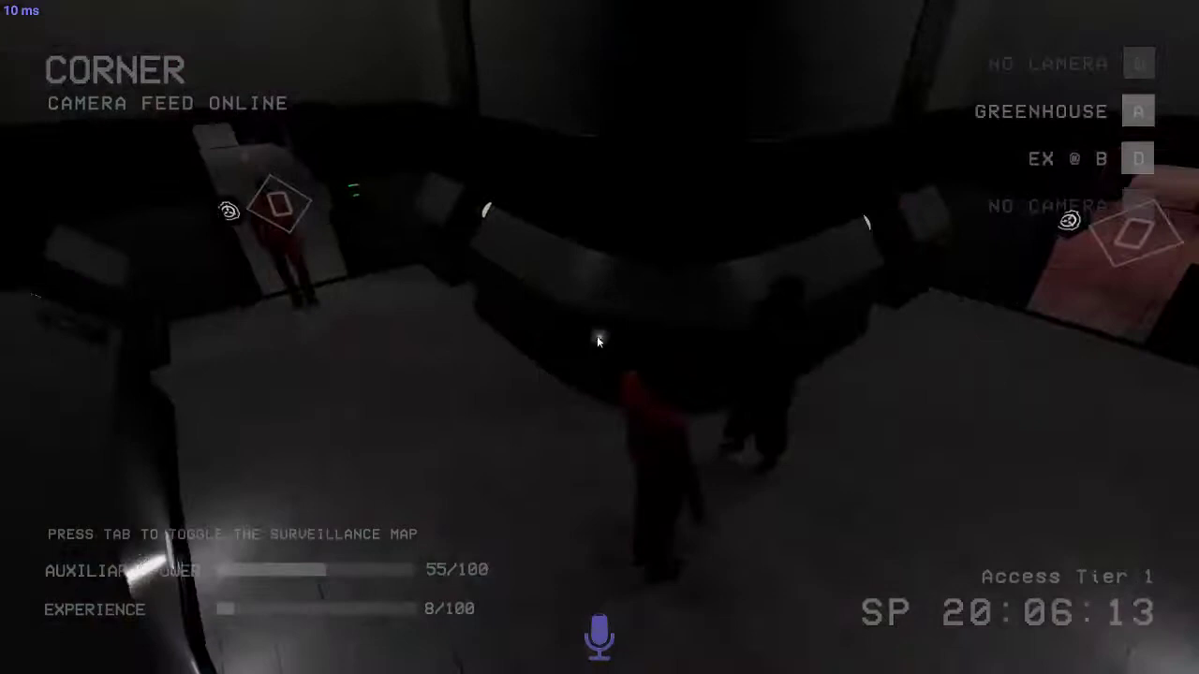
mouse_move(597, 335)
mouse_down()
mouse_move(563, 277)
mouse_move(600, 337)
mouse_move(608, 438)
mouse_up()
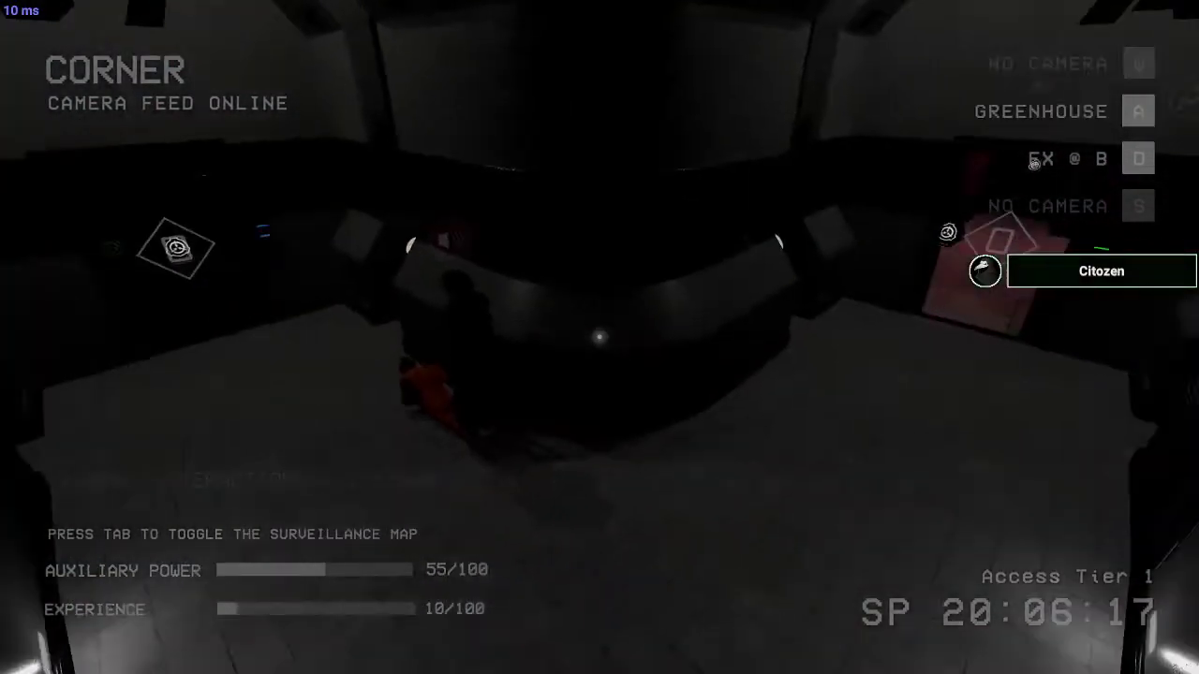
key(Tab)
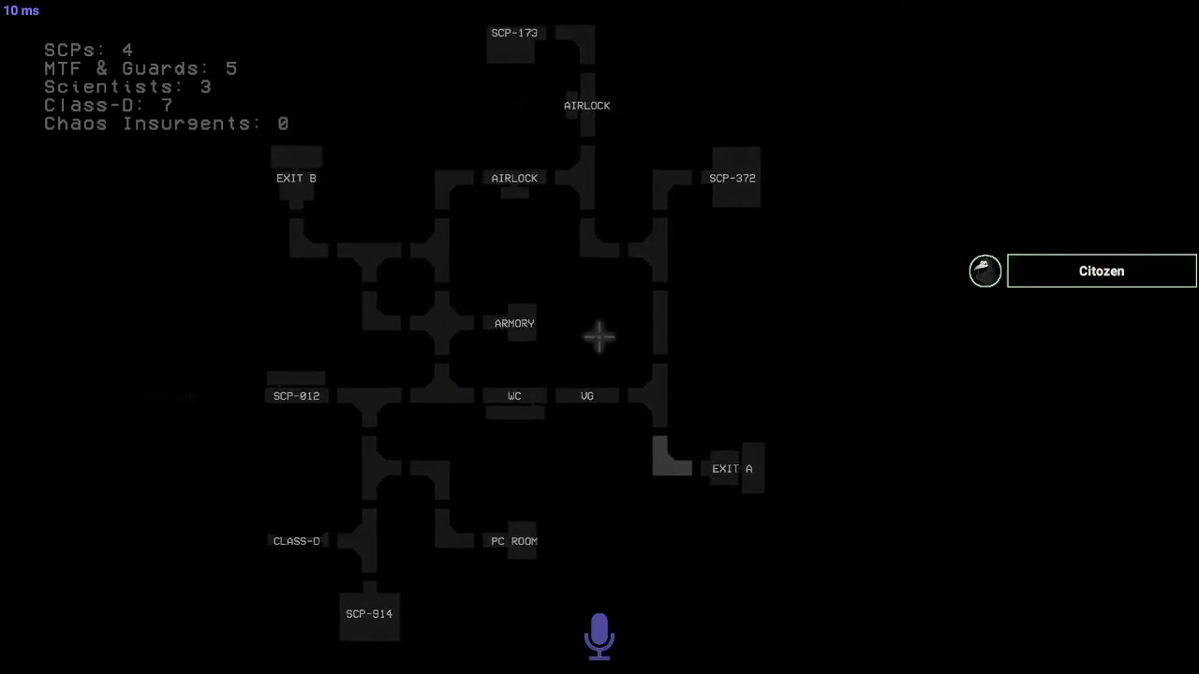
drag(610, 342, 599, 337)
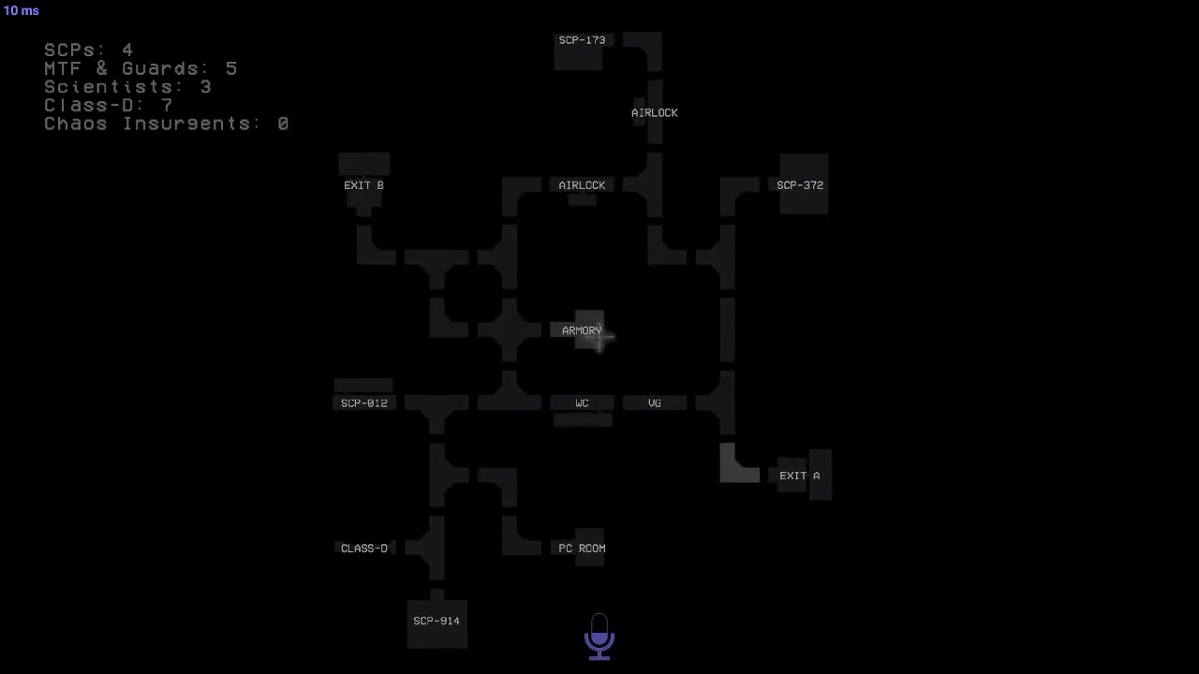
key(Tab)
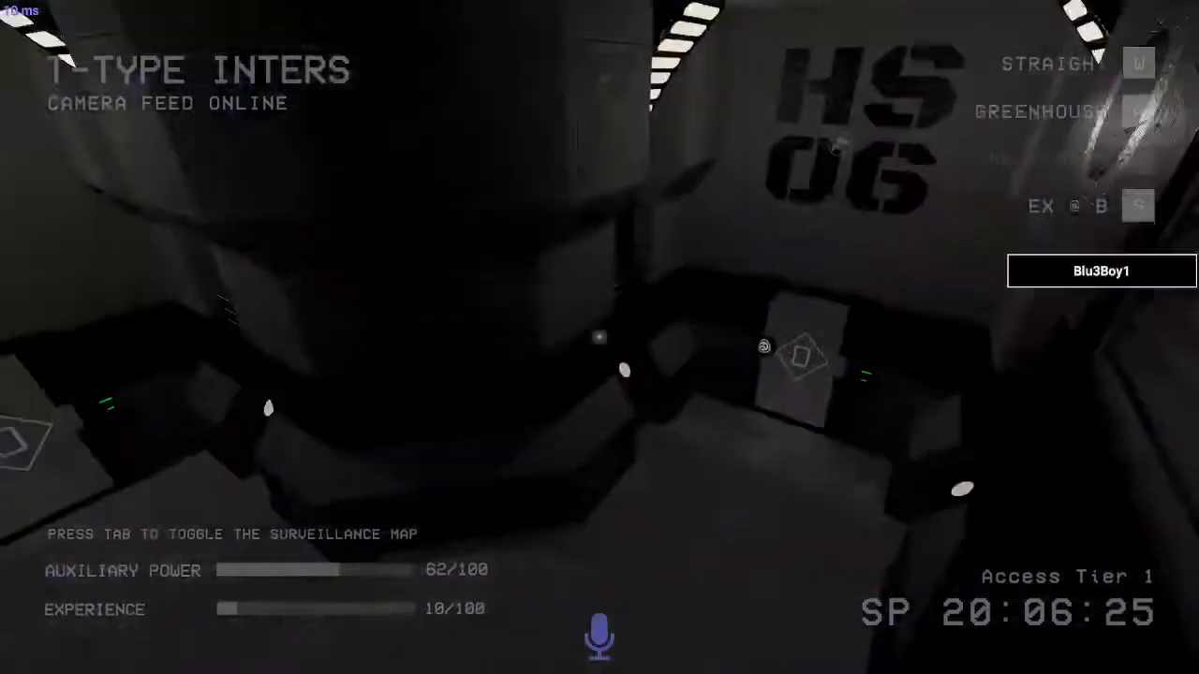
- Cycle through the T-TYPE INTERS, Straight and neighbouring corner cameras
key(Tab)
key(Tab)
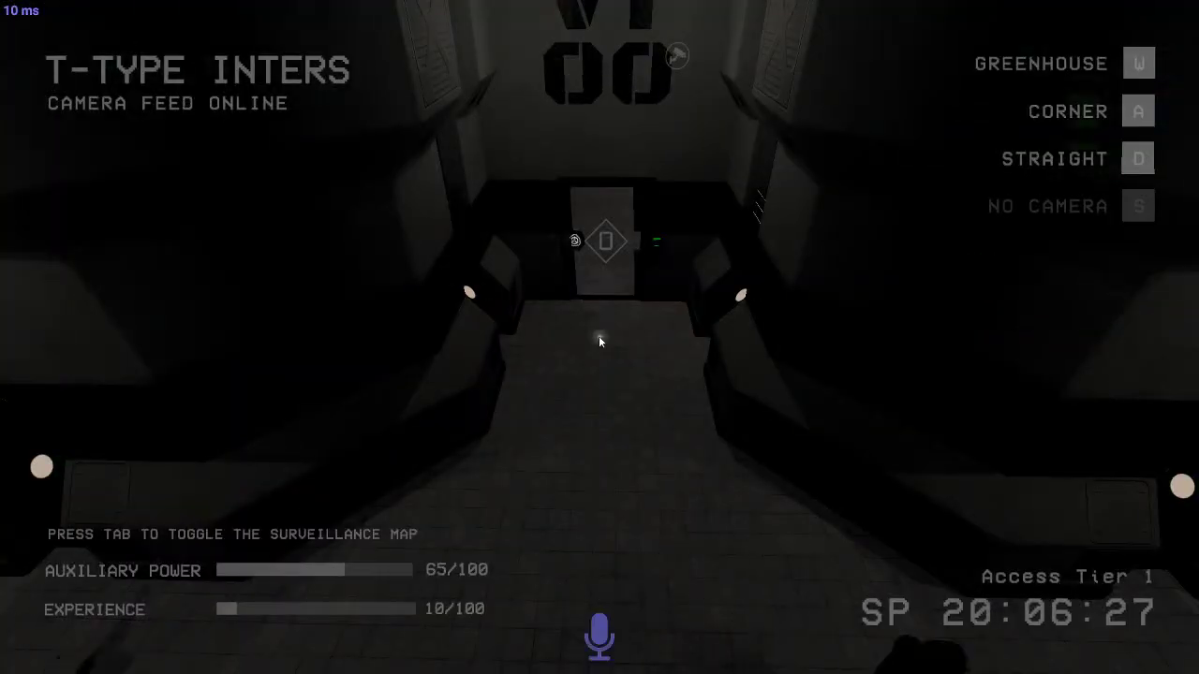
key(d)
key(d)
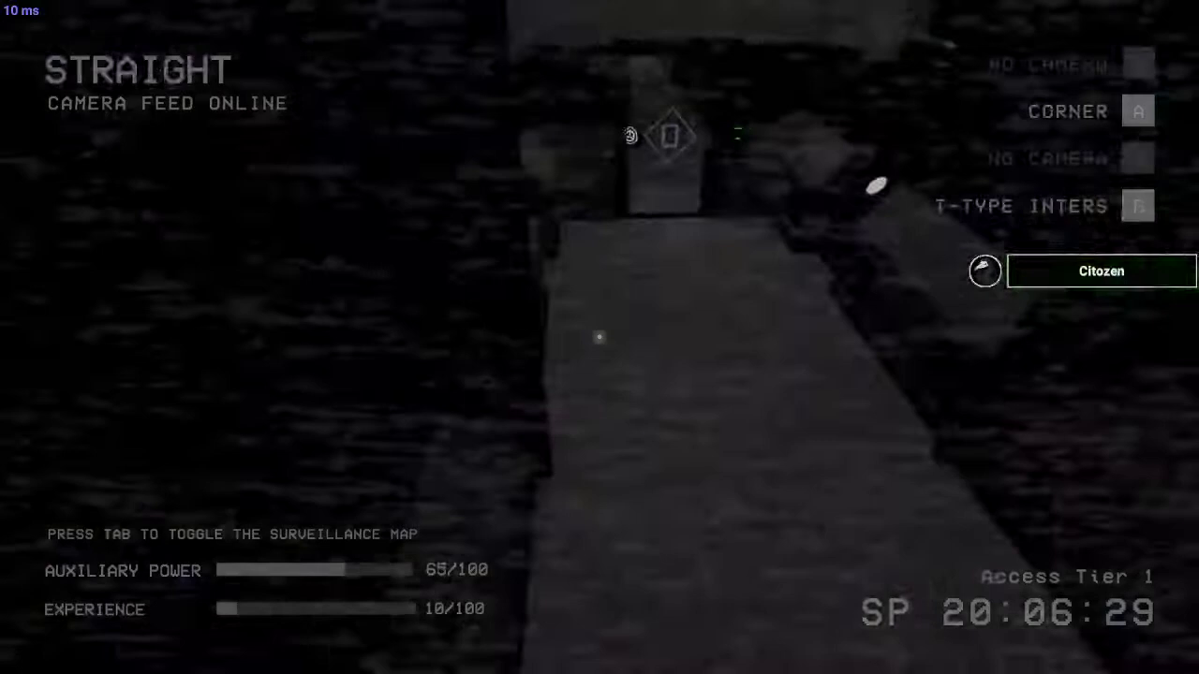
key(Tab)
key(Tab)
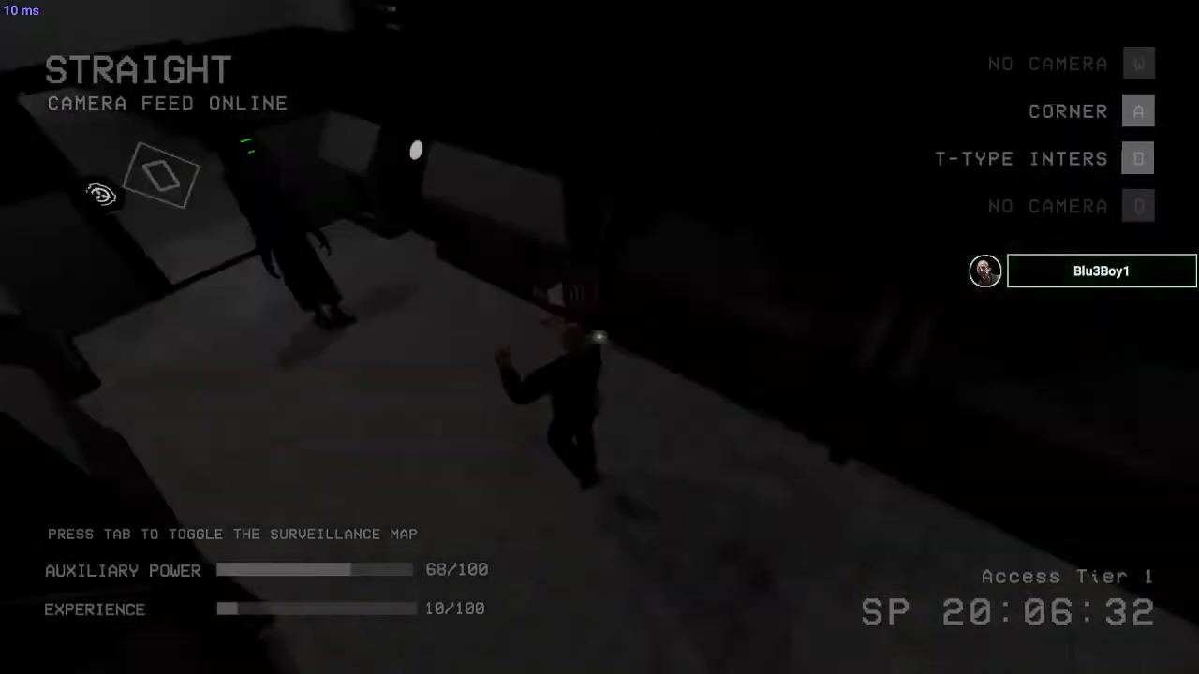
key(d)
key(d)
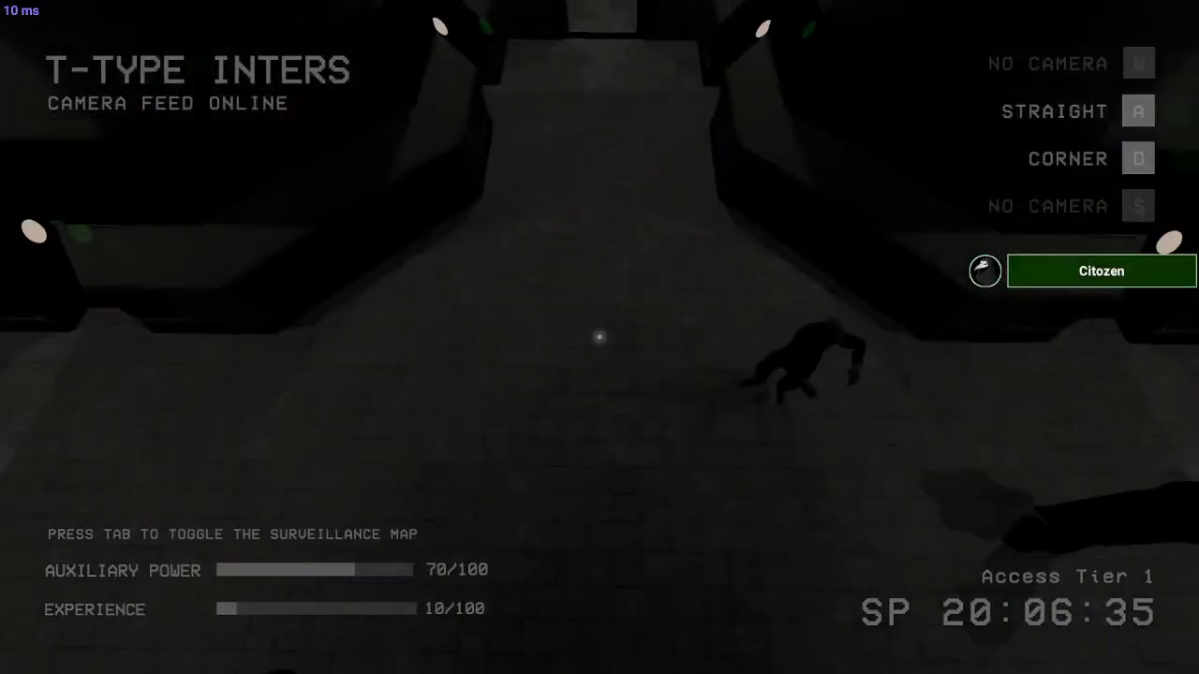
key(d)
key(w)
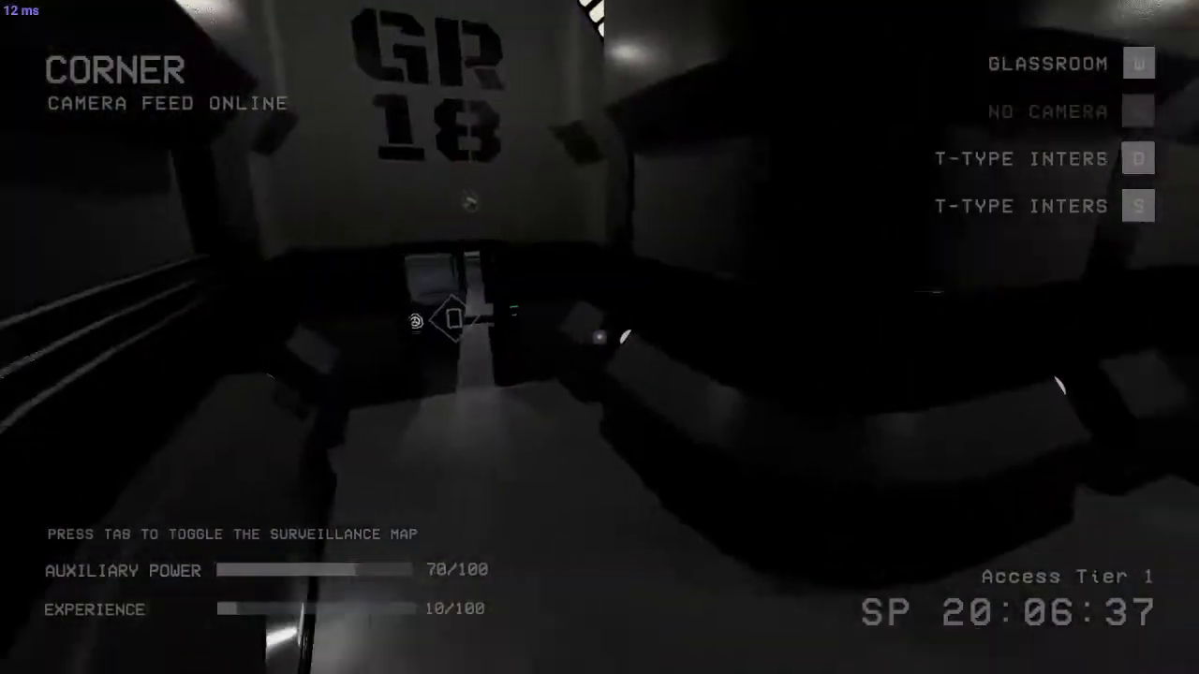
key(s)
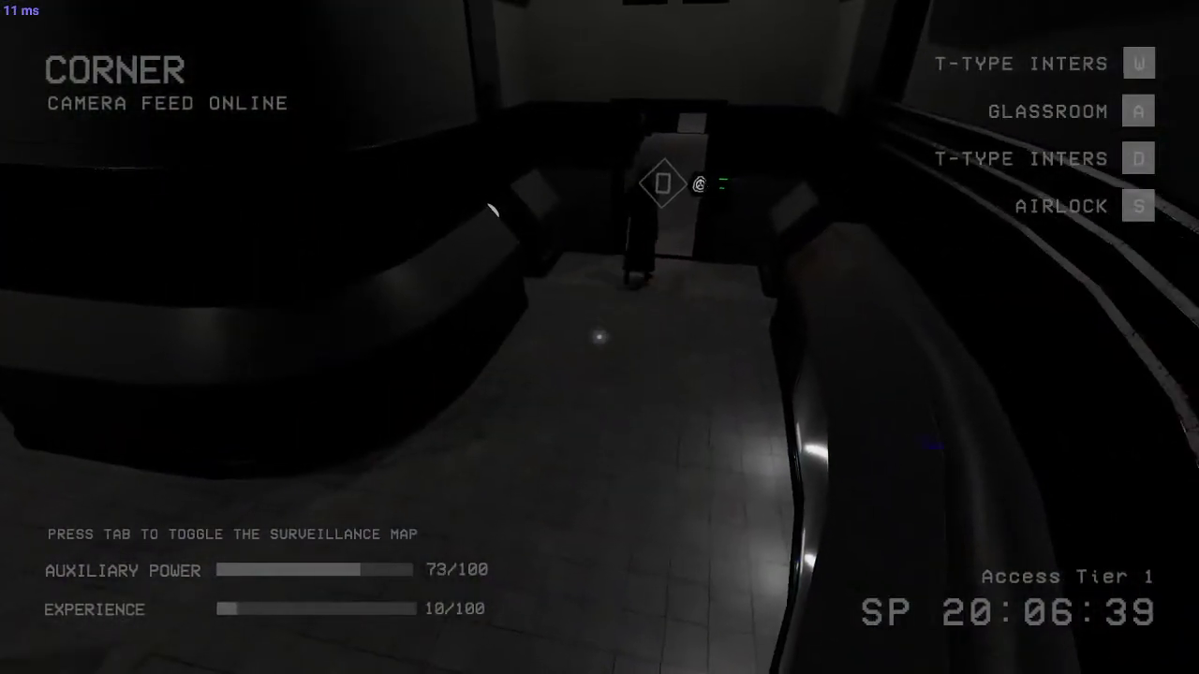
- Hop via T-TYPE INTERS and the airlock to a corner camera, closing the PT 00 door
key(w)
key(s)
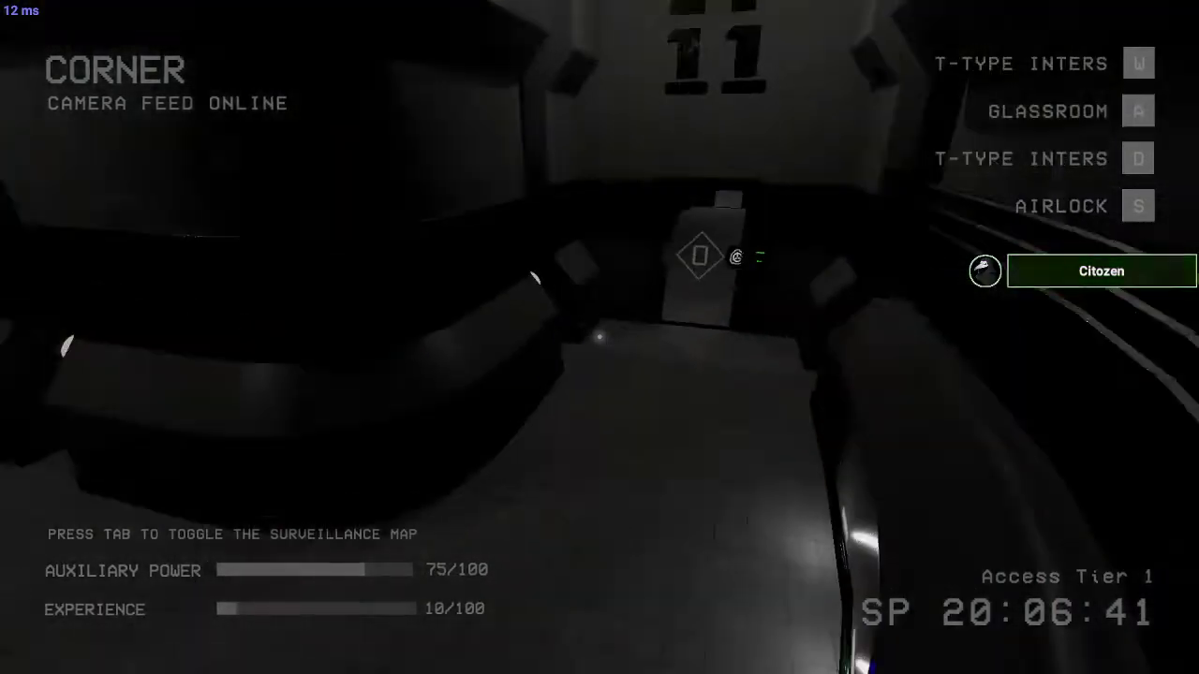
key(w)
key(w)
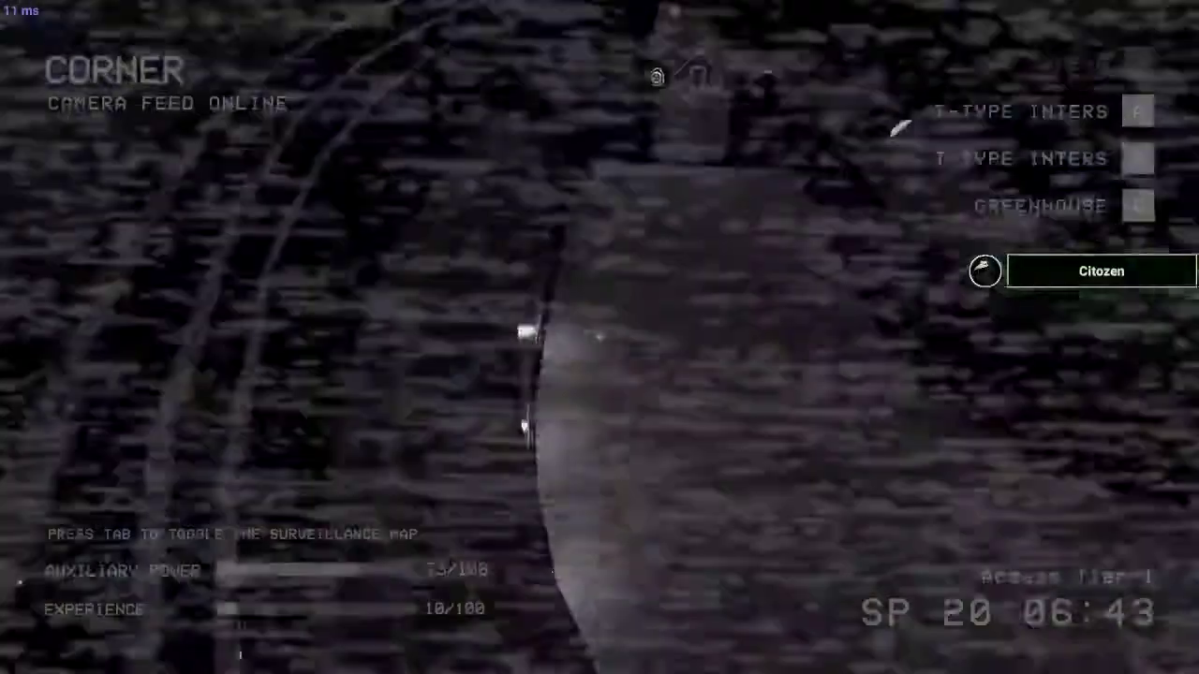
key(w)
key(w)
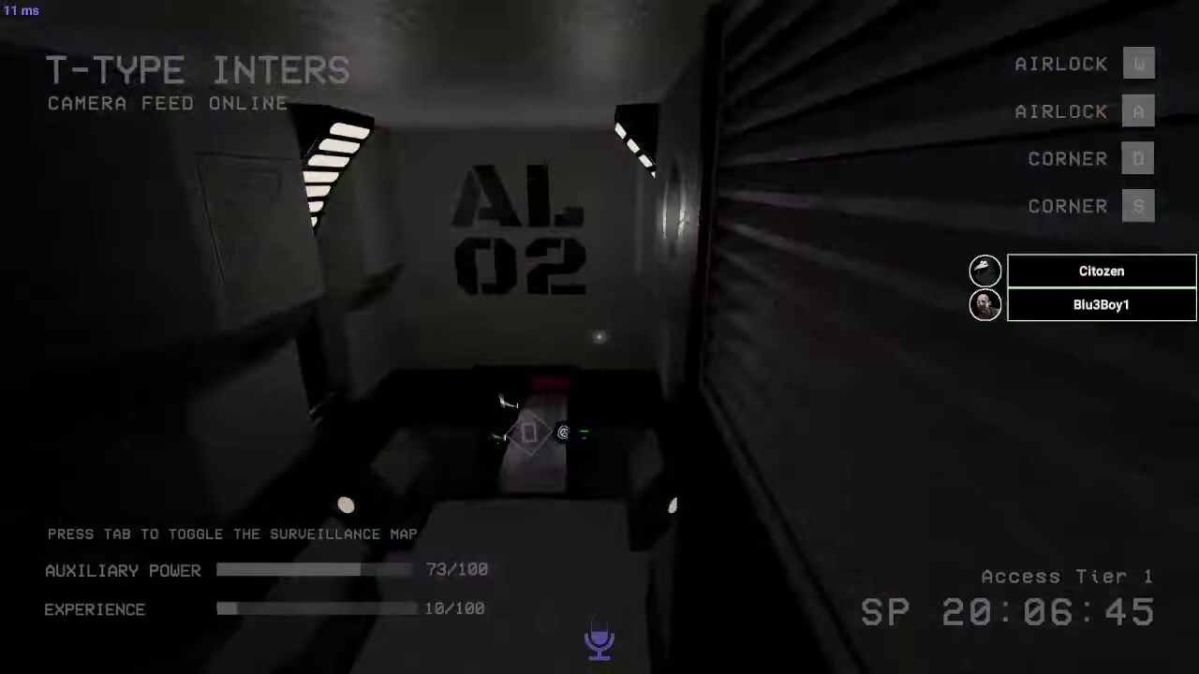
key(Tab)
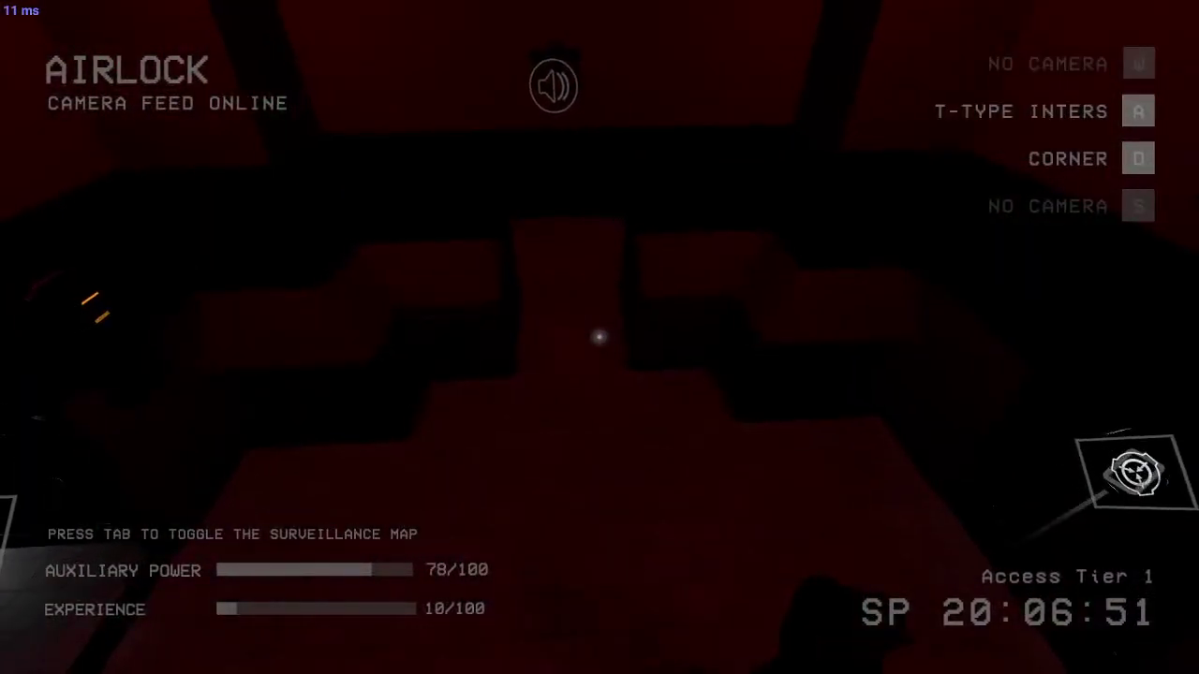
key(d)
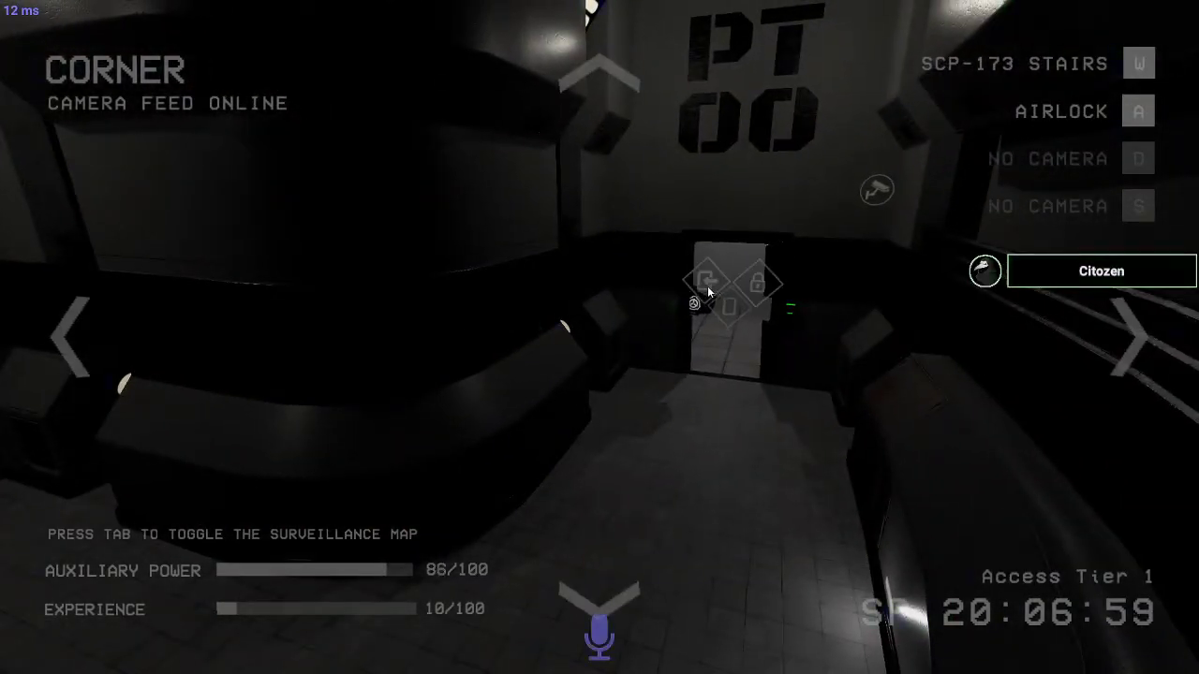
click(707, 286)
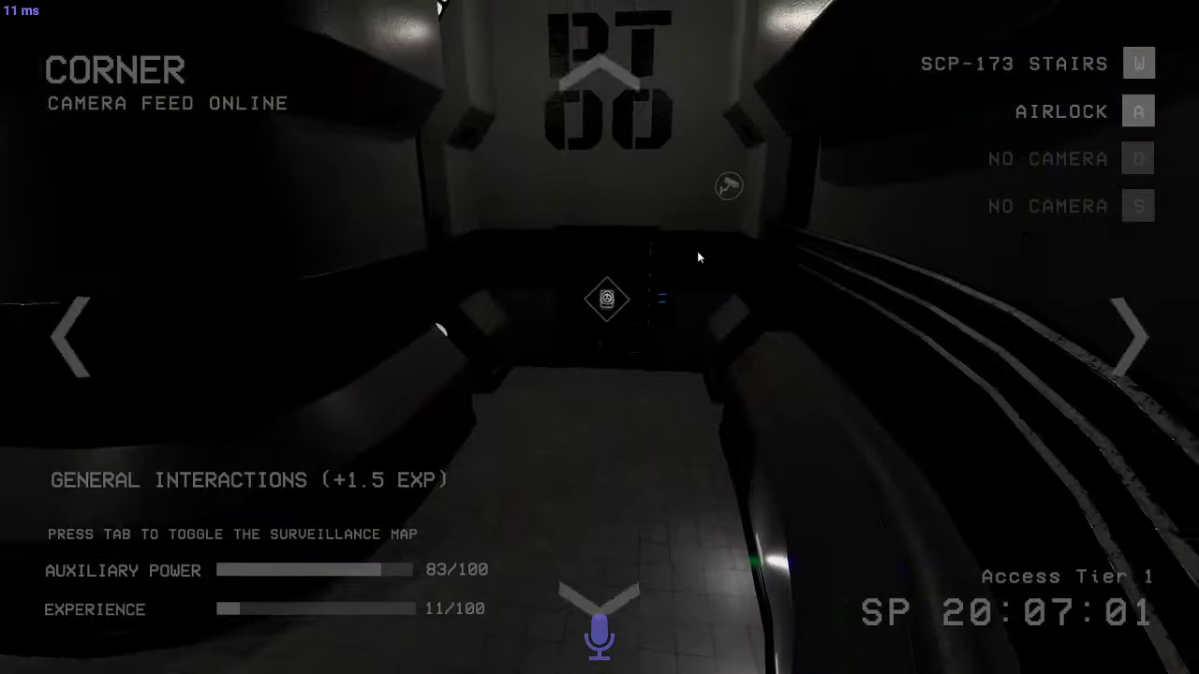
- Check the SCP-173 STAIRS and 173 GUNROOM cameras, tilting down into the stairwell
key(w)
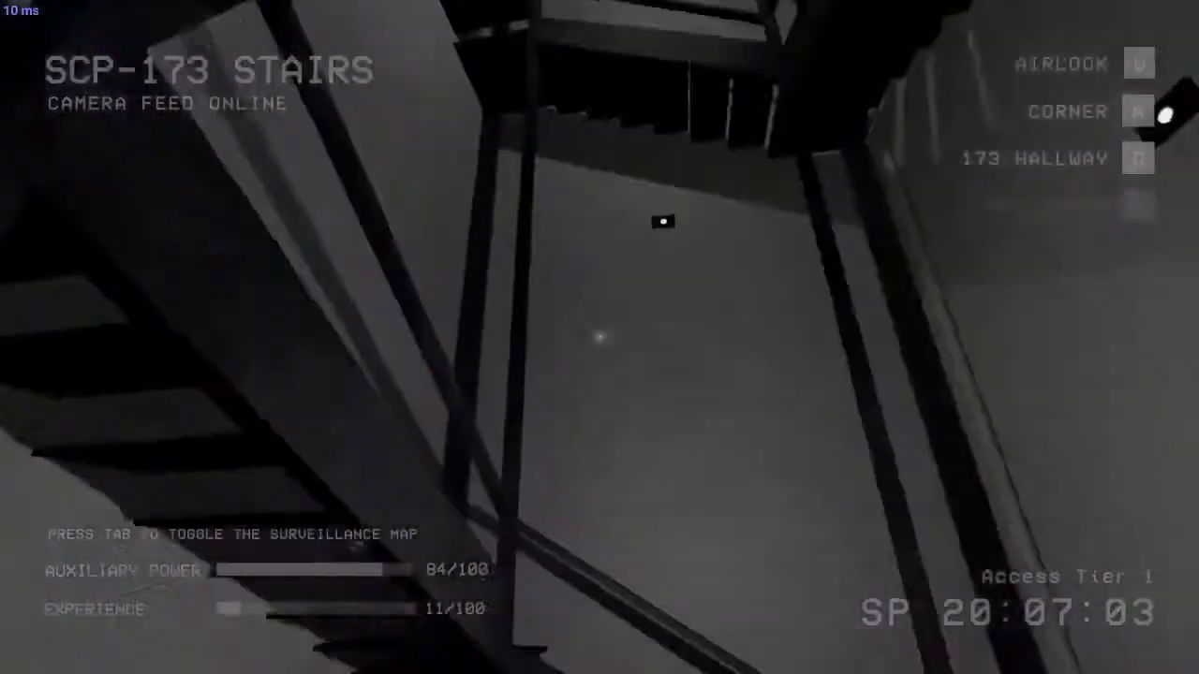
key(w)
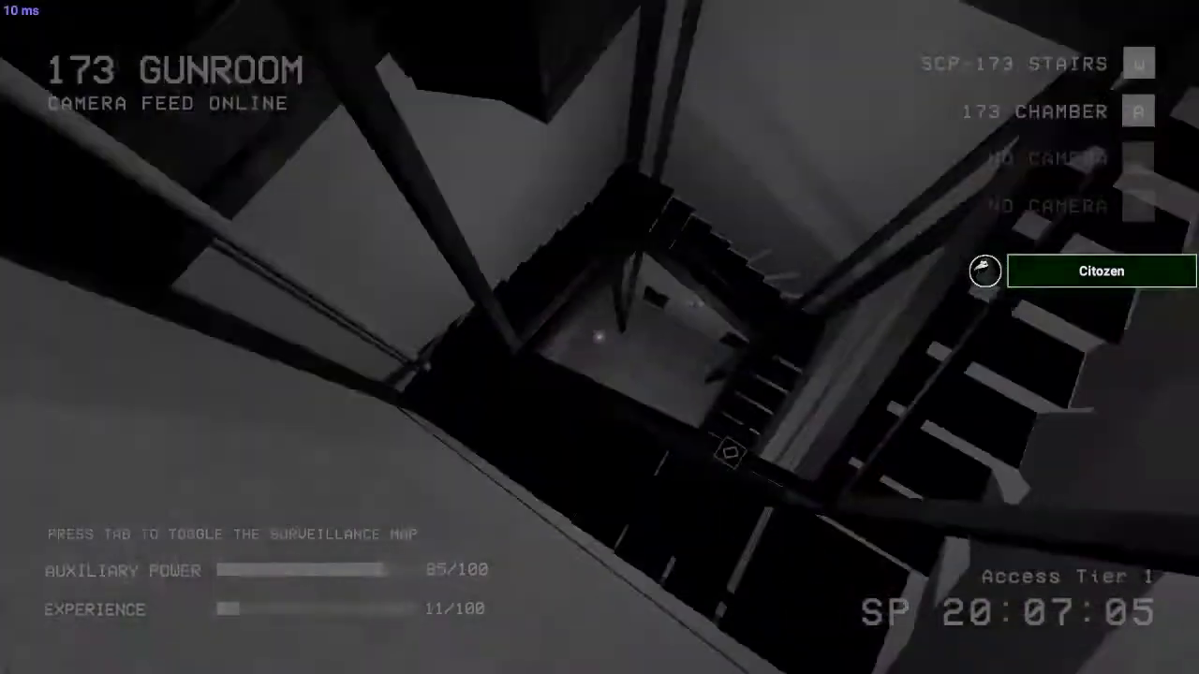
key(v)
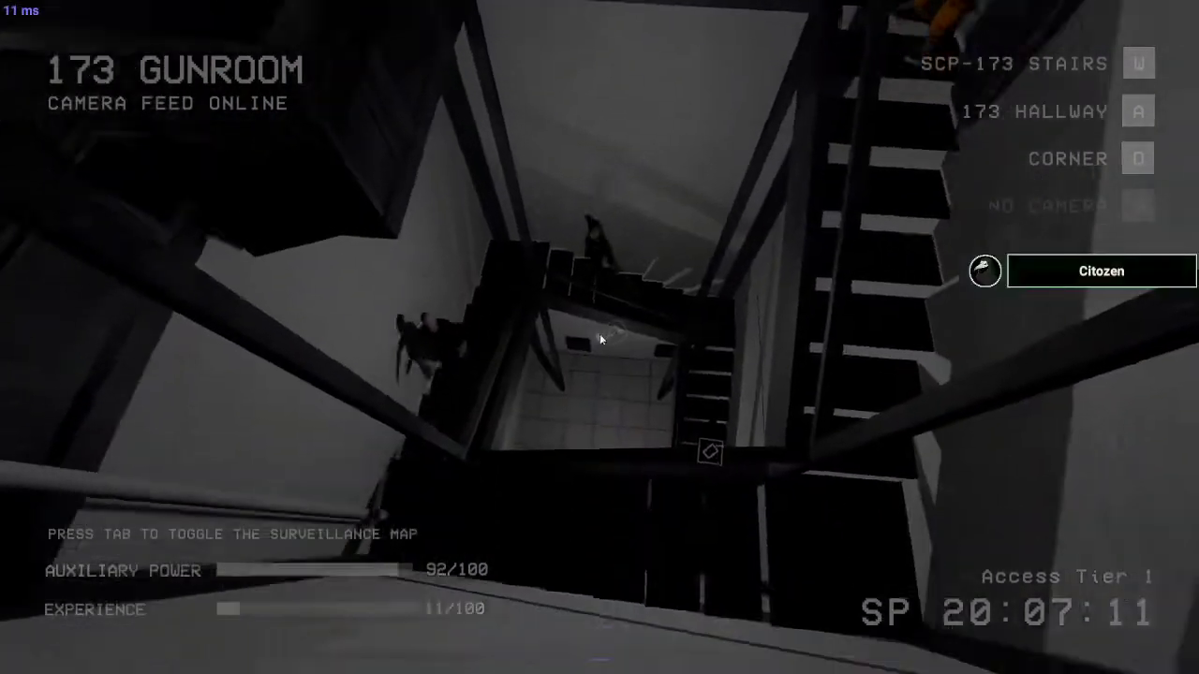
key(w)
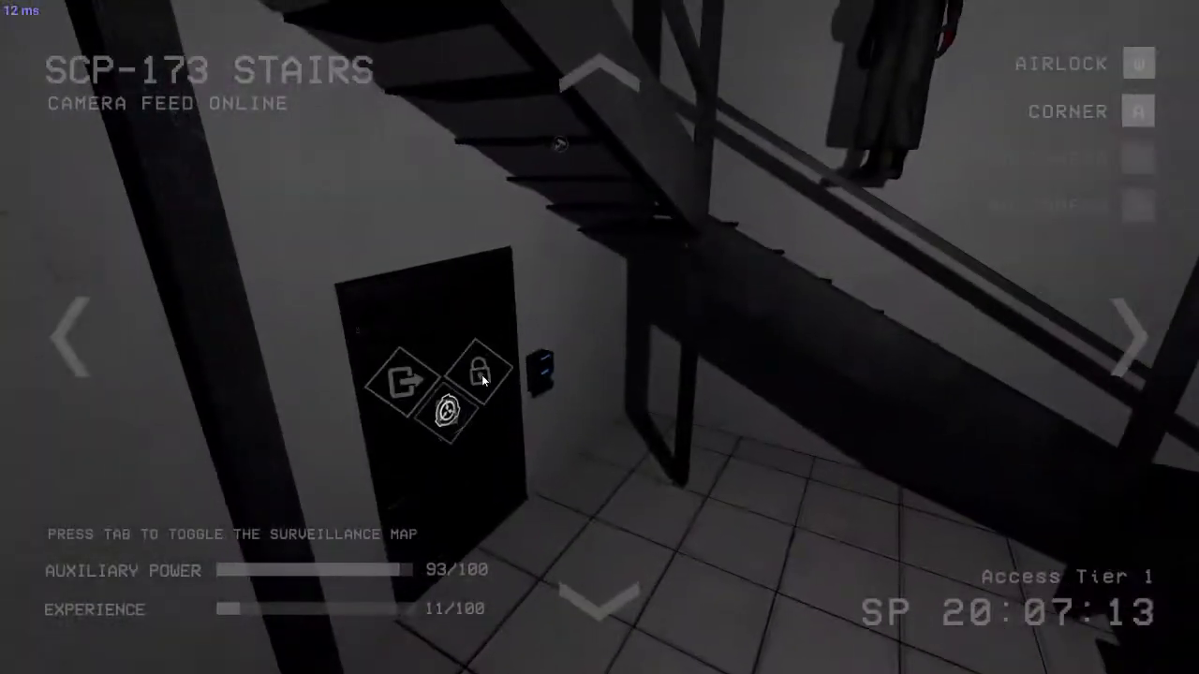
- Lock, unlock and relock the door under the stairs as the prisoner arrives
click(431, 464)
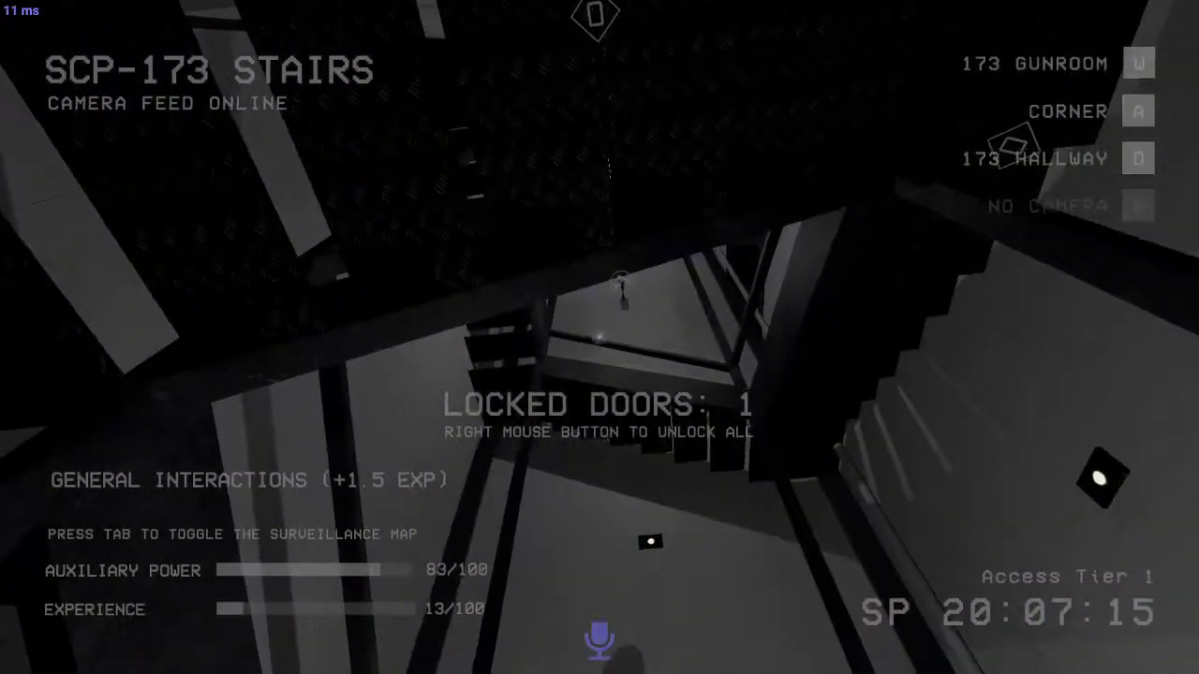
right_click(578, 379)
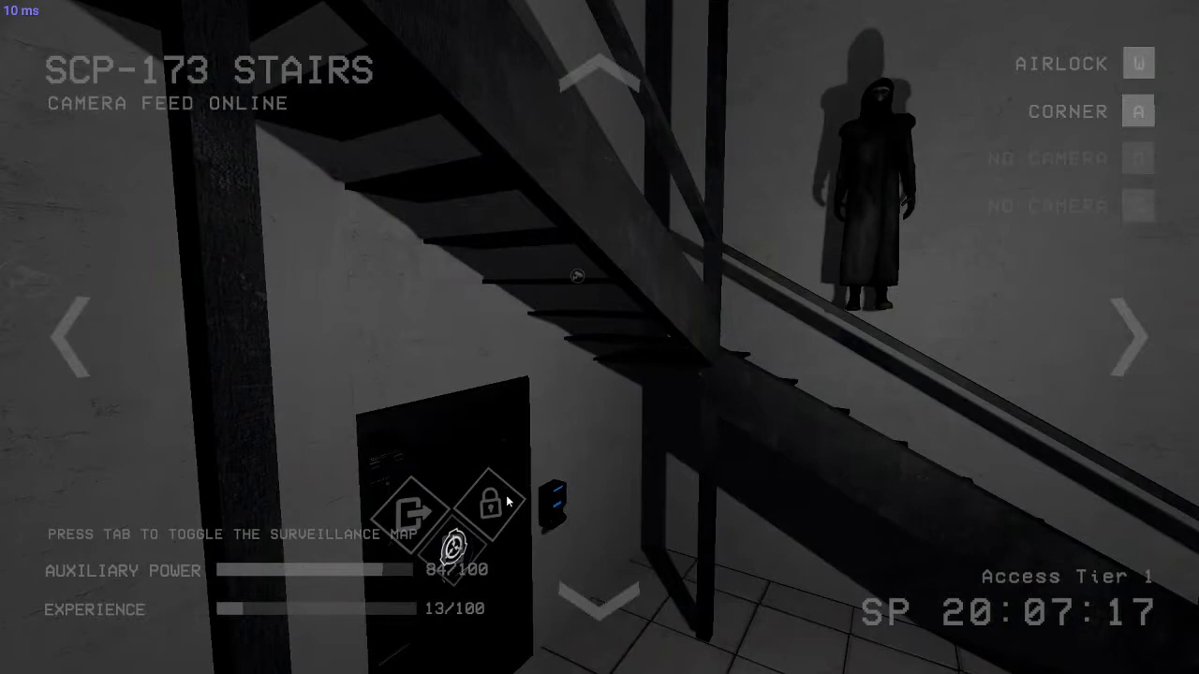
click(498, 492)
right_click(497, 491)
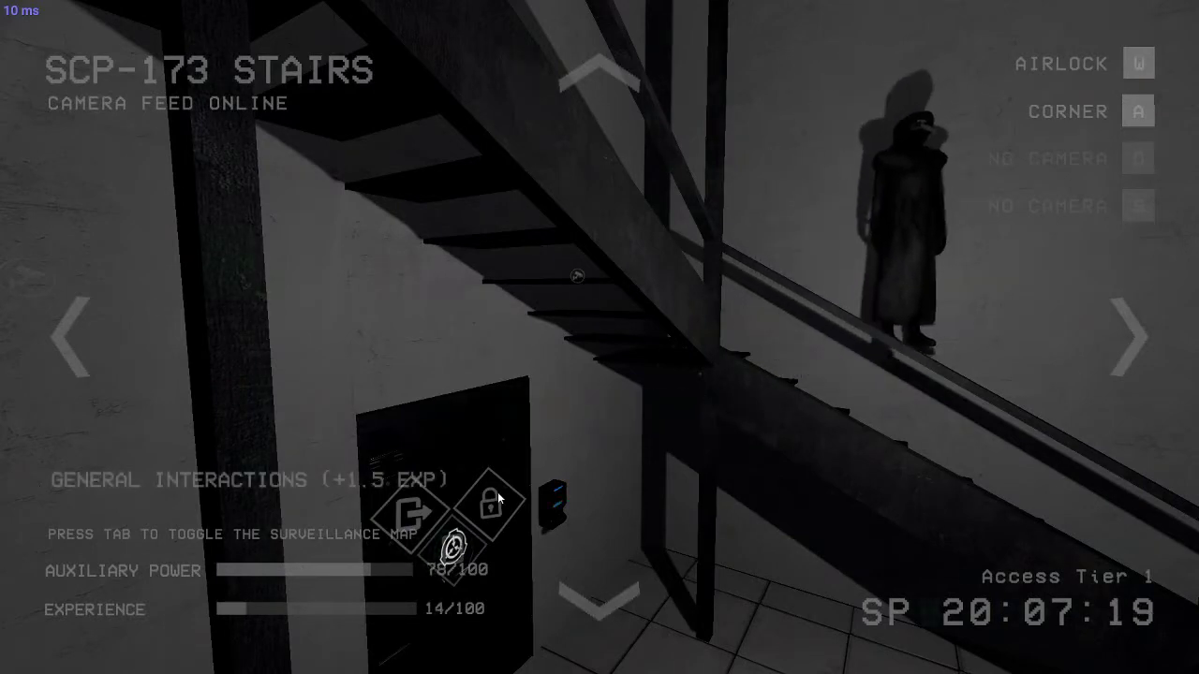
click(401, 494)
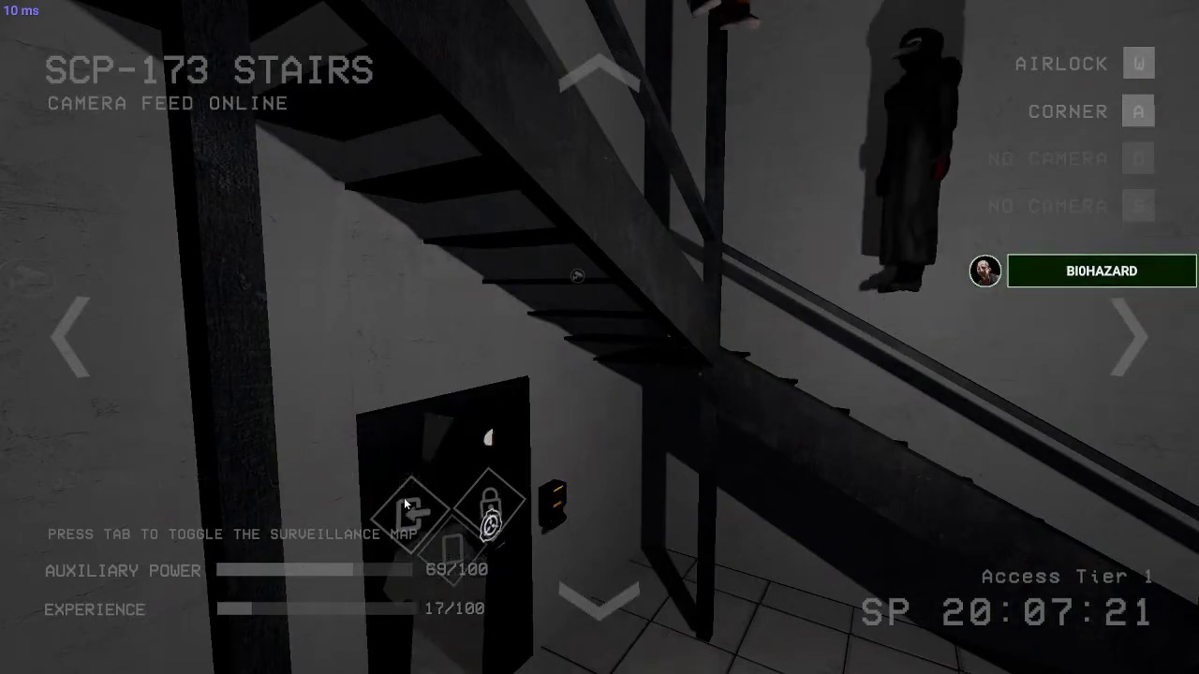
click(489, 505)
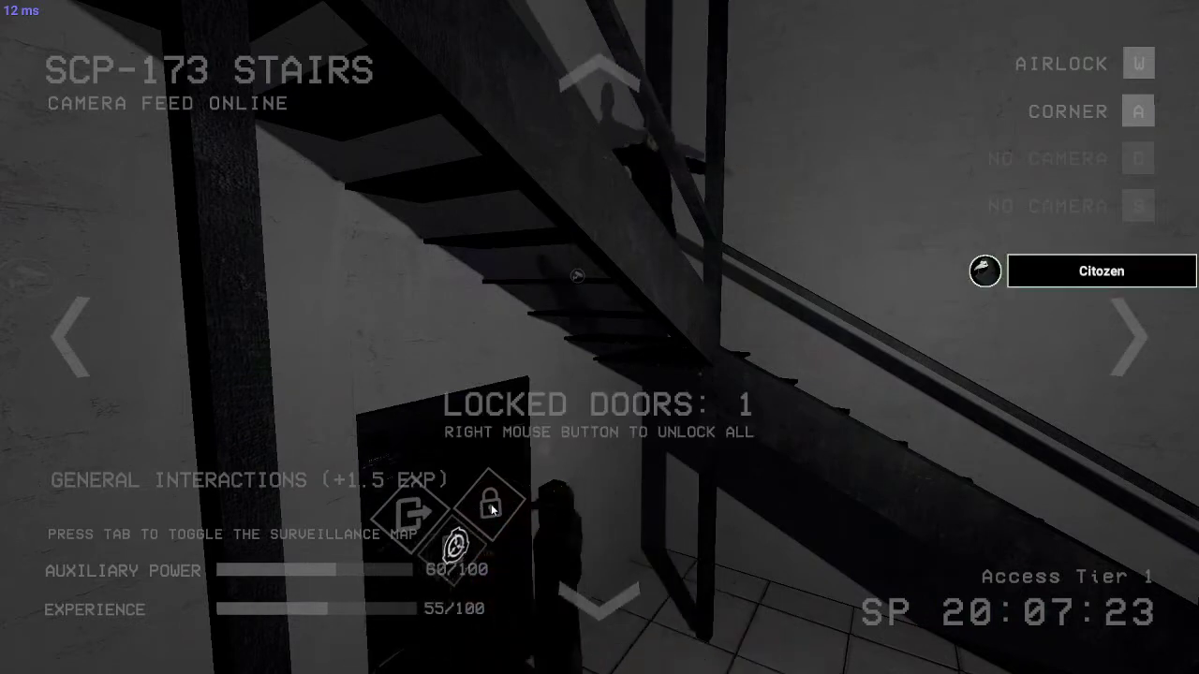
drag(438, 510, 665, 286)
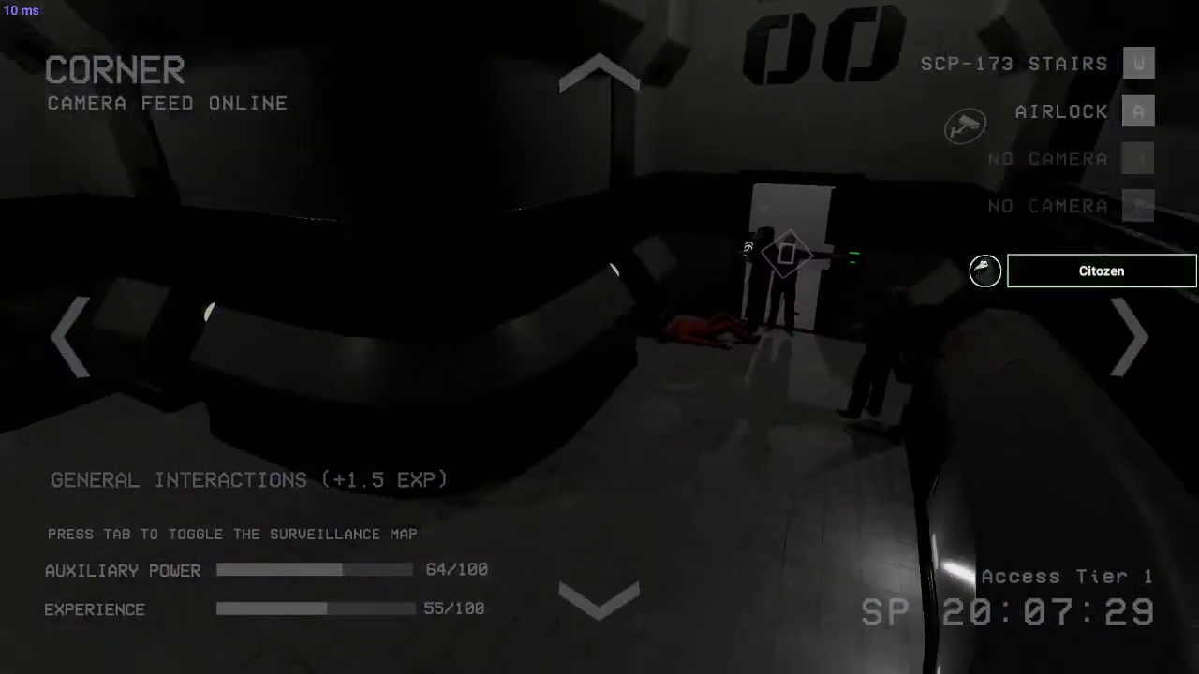
- Turn the CORNER camera toward the guarded doorway and airlock AL02, then hop to T-TYPE INTERS
drag(599, 281, 600, 515)
drag(599, 375, 468, 187)
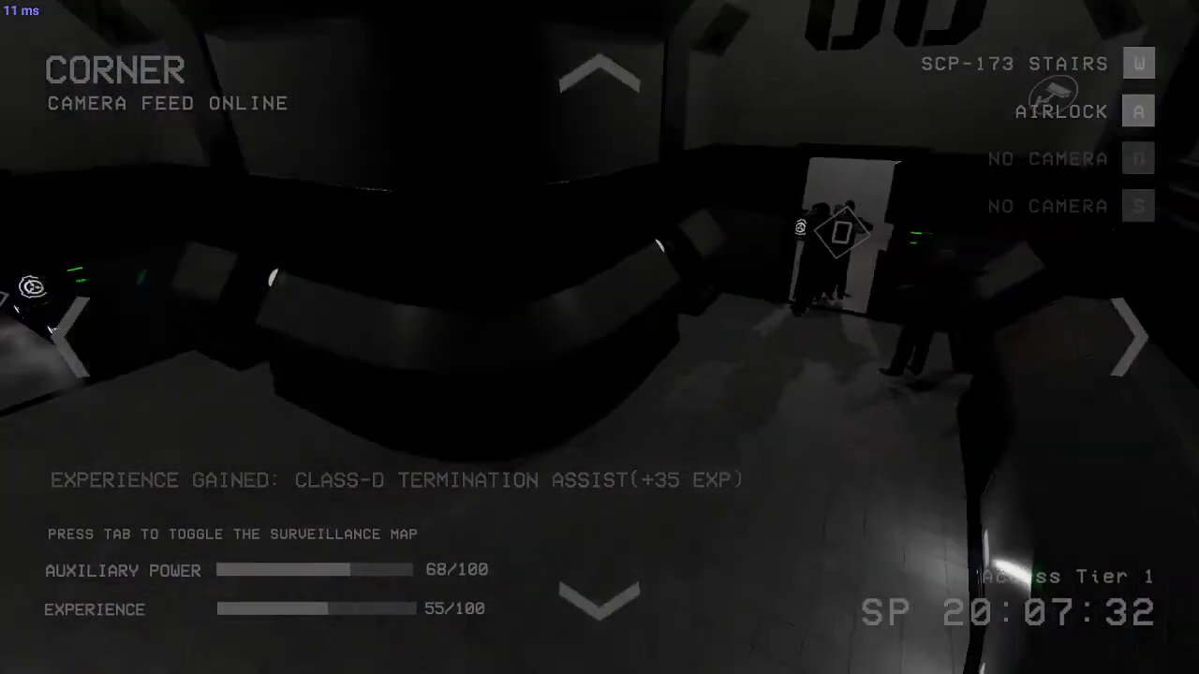
drag(599, 337, 281, 337)
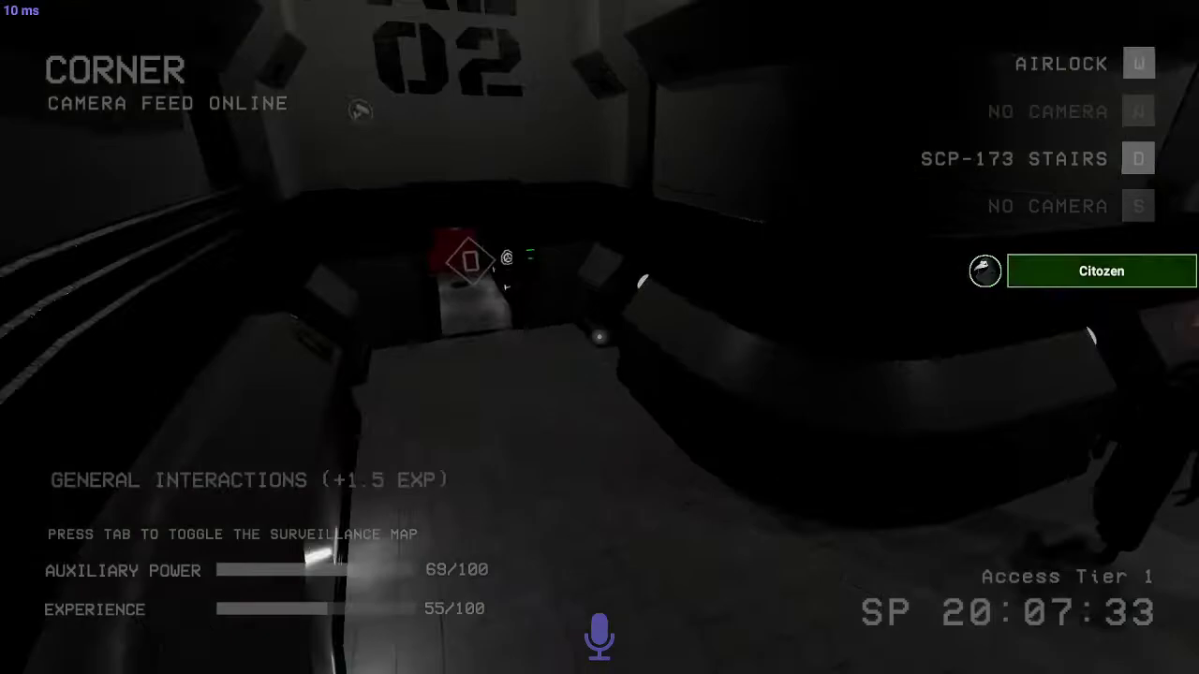
key(w)
key(w)
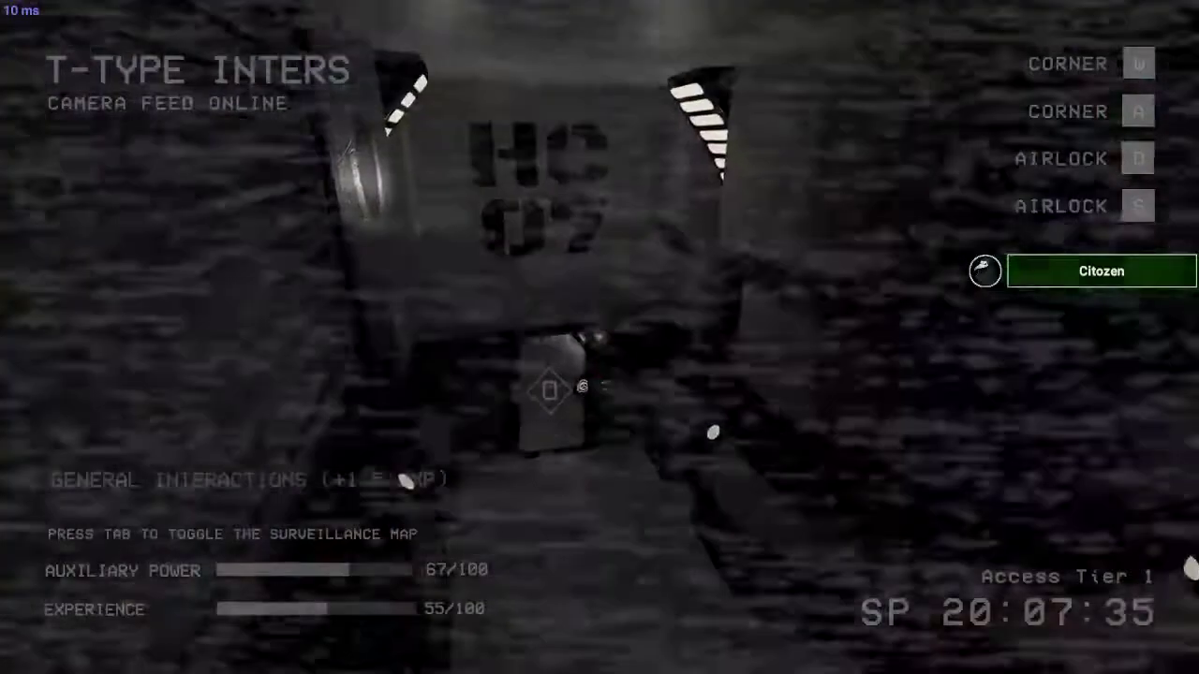
- Pan the facility map to the lower rooms and hop through nearby T-TYPE INTERS cameras
key(Tab)
key(s)
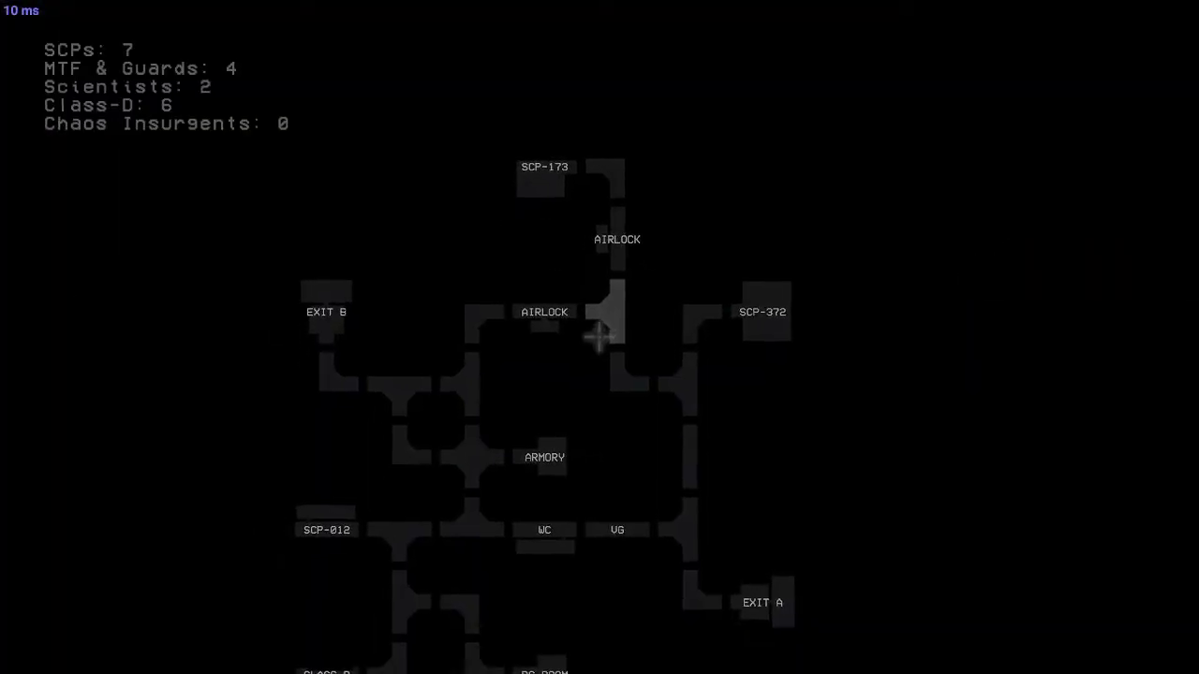
key(a)
key(Tab)
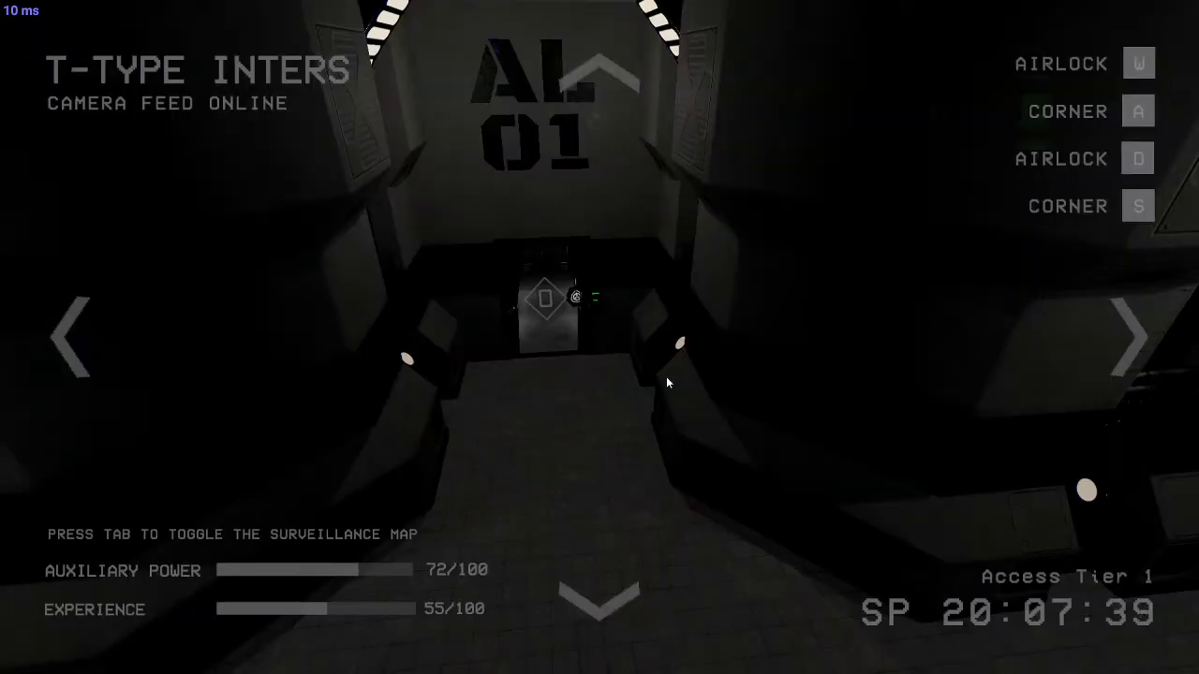
key(w)
key(w)
key(a)
key(a)
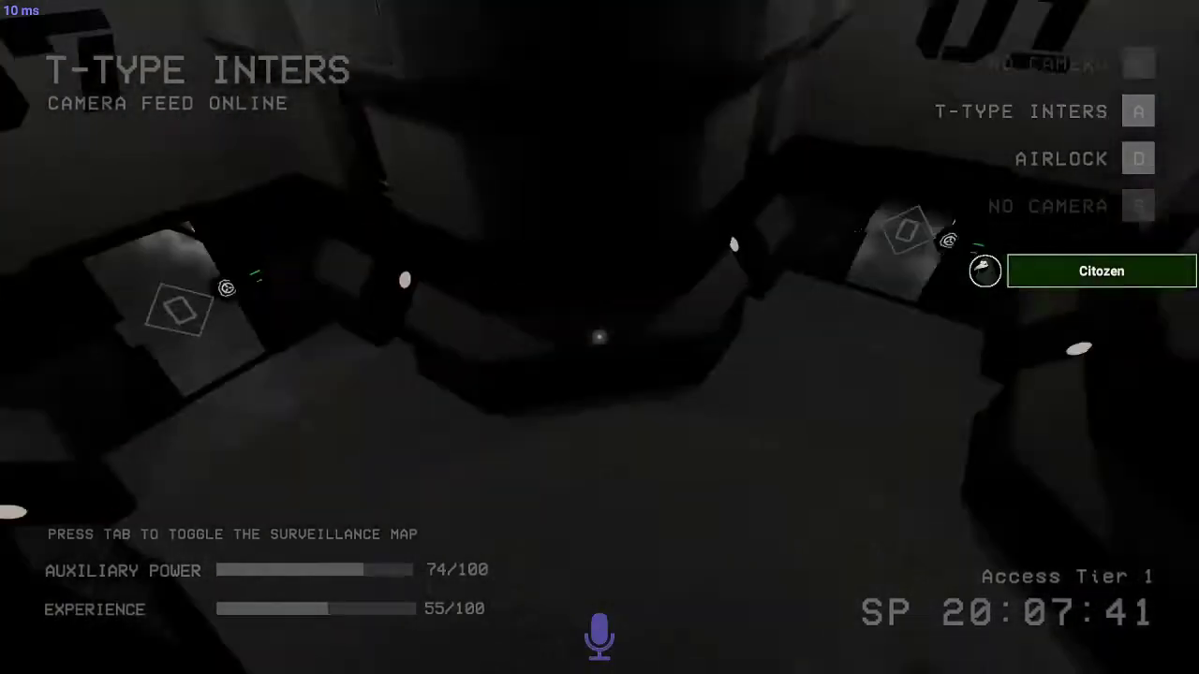
key(Tab)
key(w)
key(Tab)
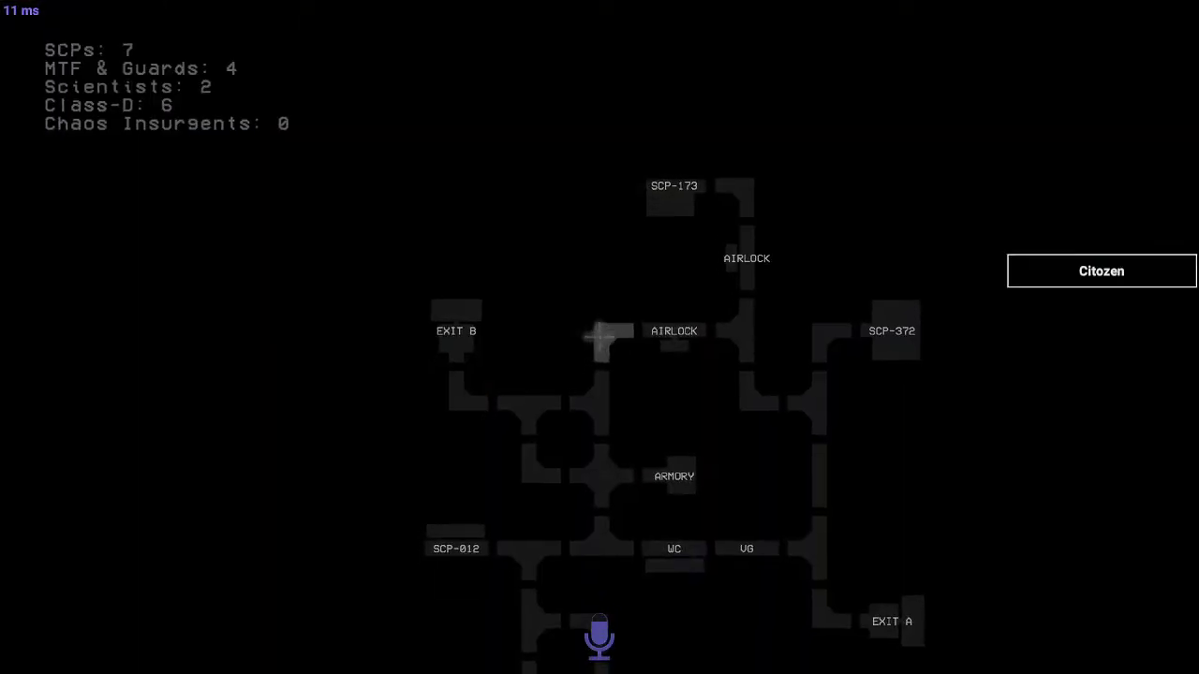
key(Tab)
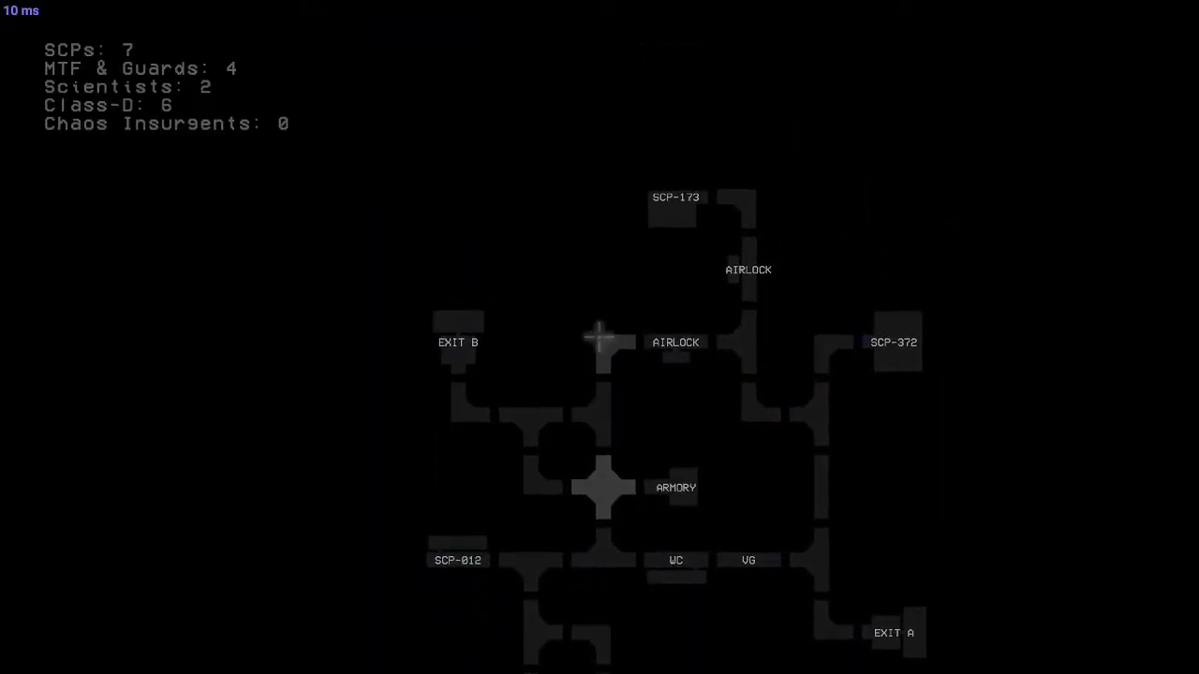
- Cycle intersection cameras, ending on the map showing Class-D, PC Room and SCP-914
key(Tab)
key(Tab)
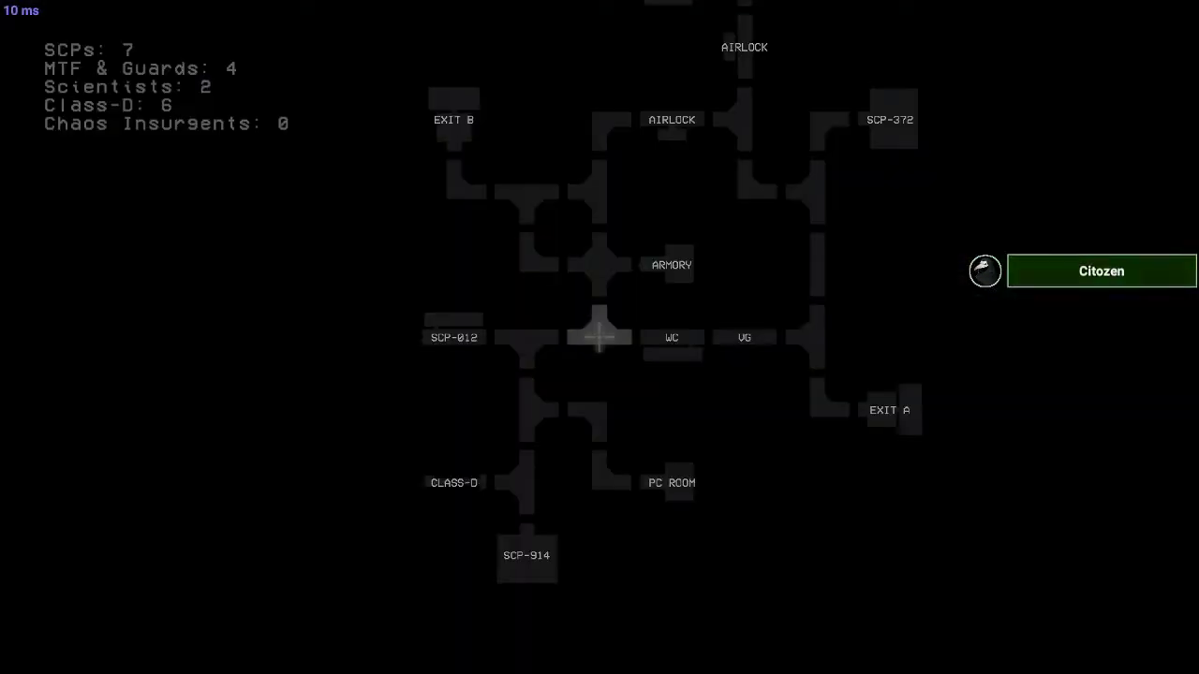
key(Tab)
key(a)
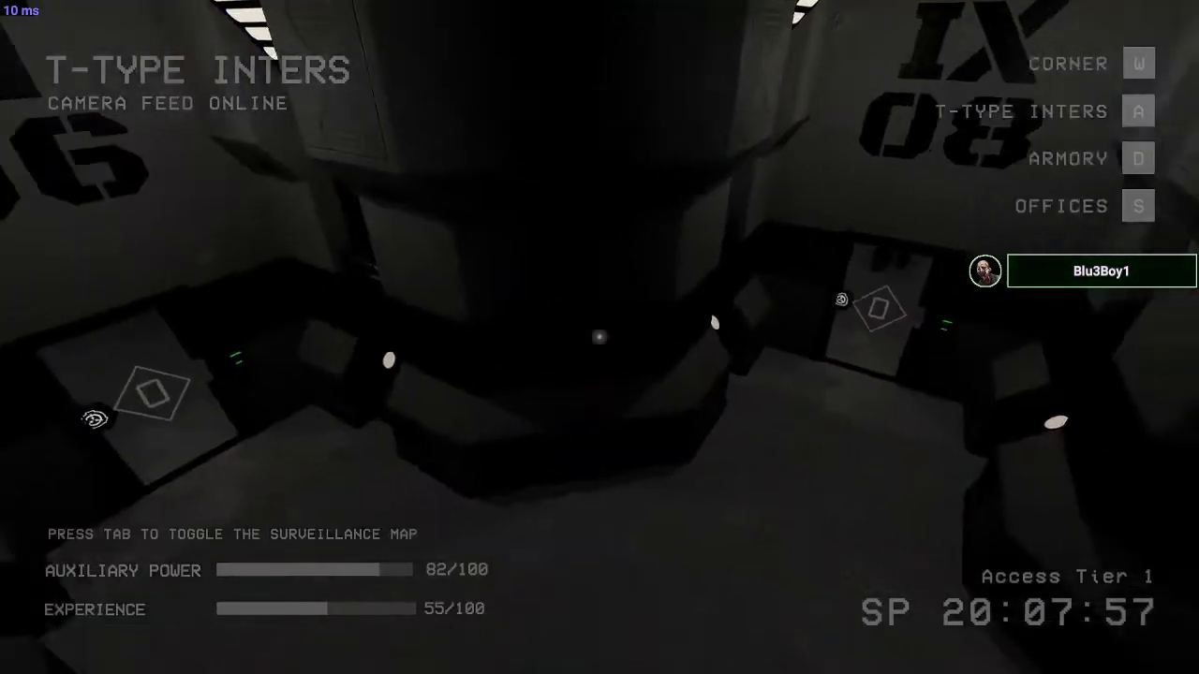
key(a)
key(a)
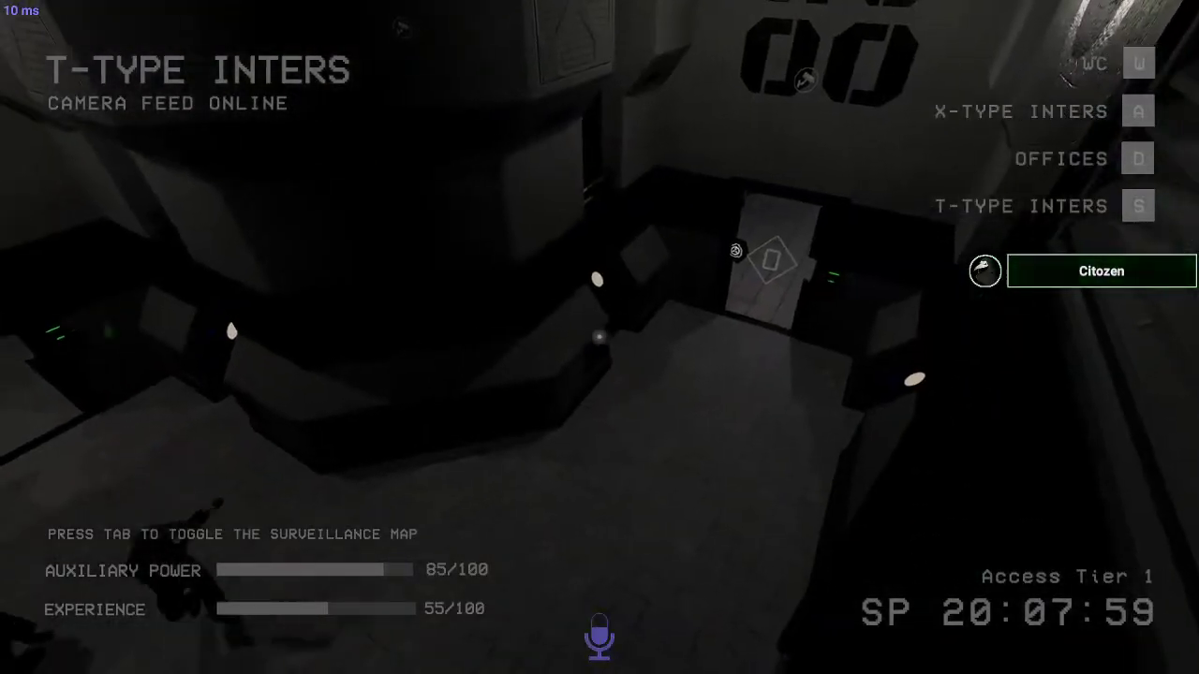
key(s)
key(s)
key(s)
key(s)
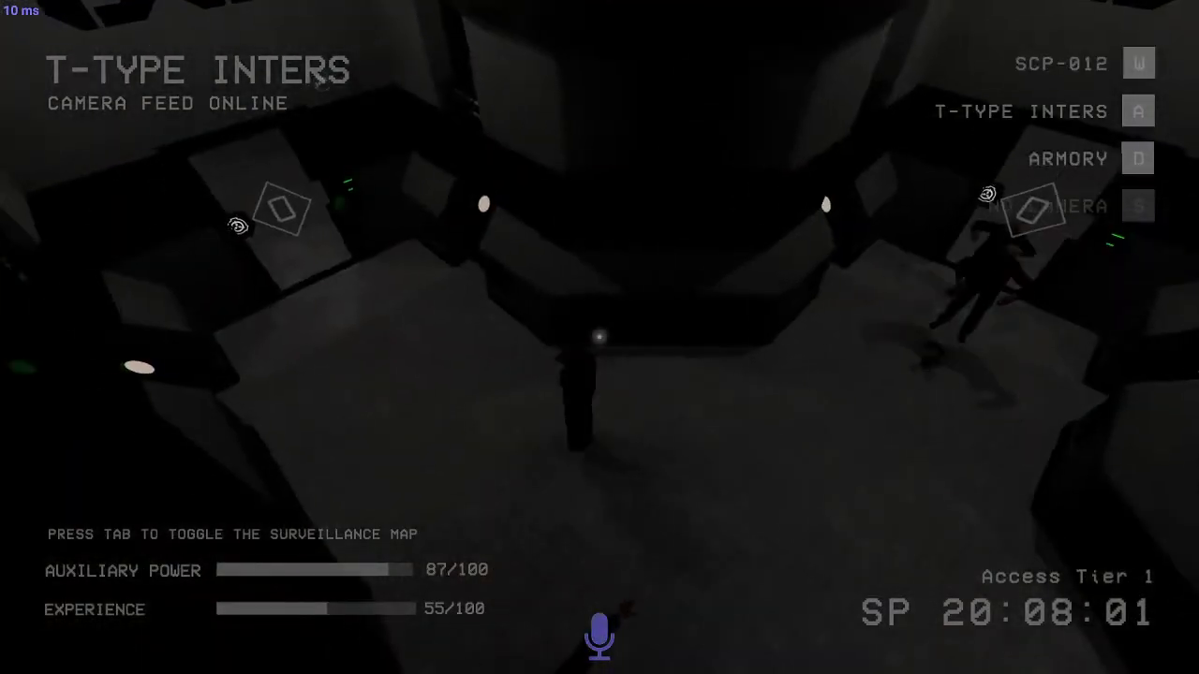
key(s)
key(a)
key(Tab)
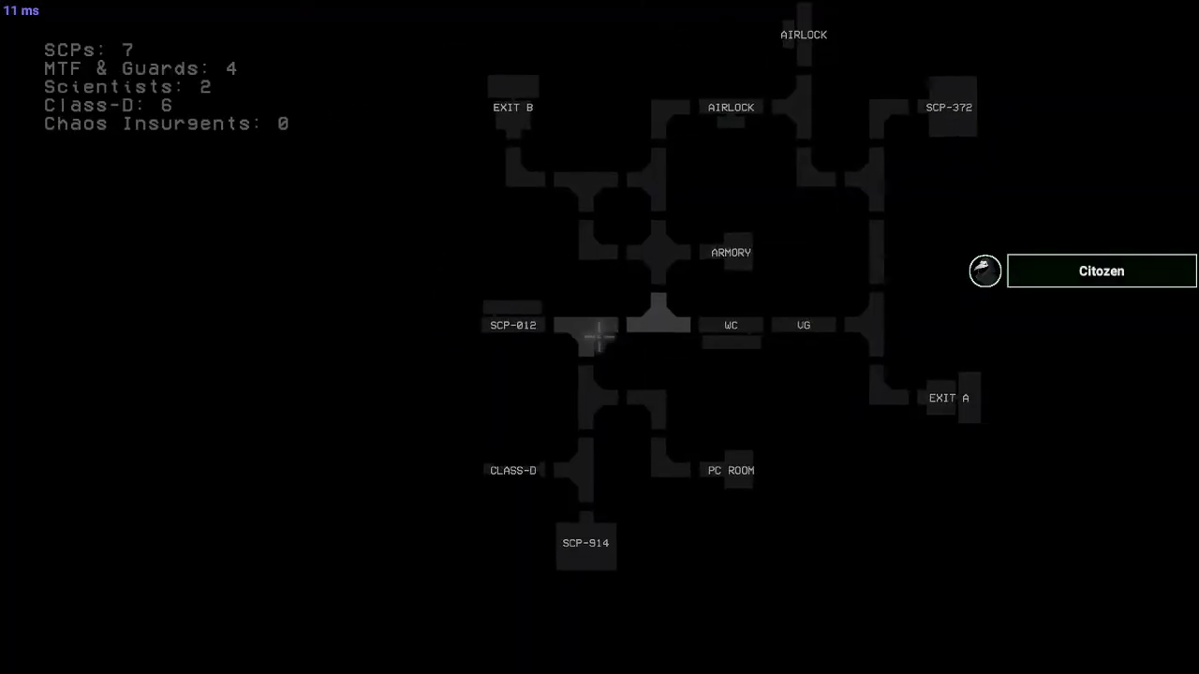
- Navigate via the map and IT 05 to the T-TYPE INTERS camera near SCP-914
click(597, 335)
key(w)
key(s)
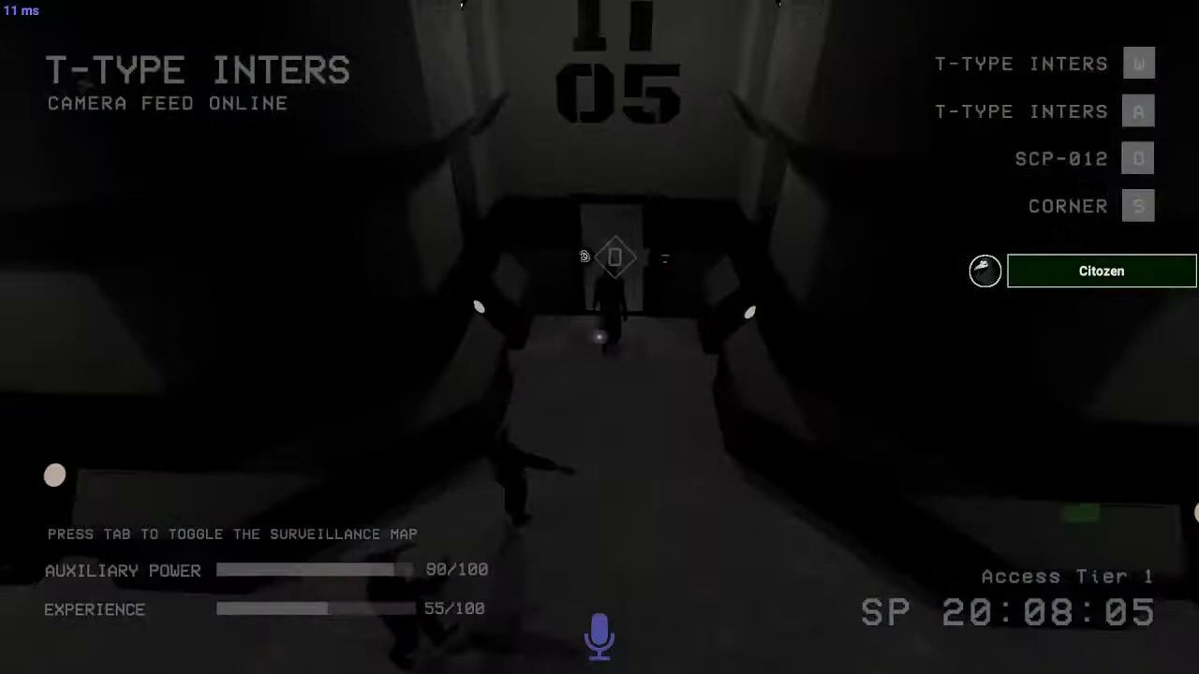
key(Tab)
click(597, 424)
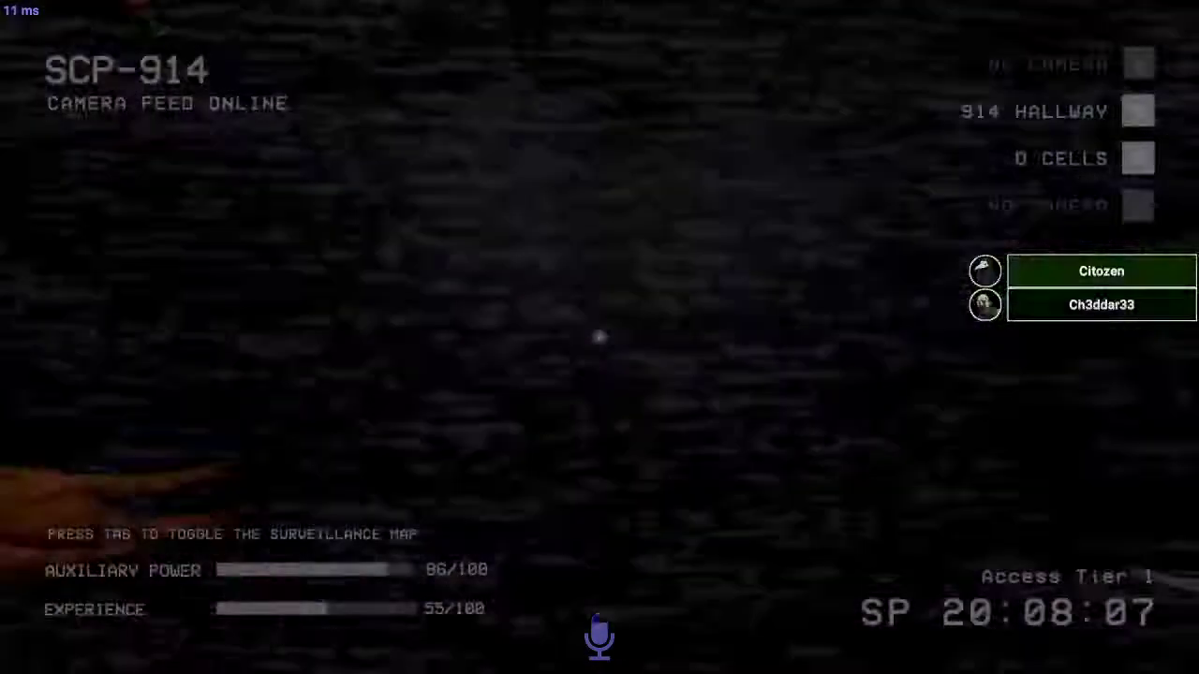
key(s)
key(Tab)
key(Tab)
key(Tab)
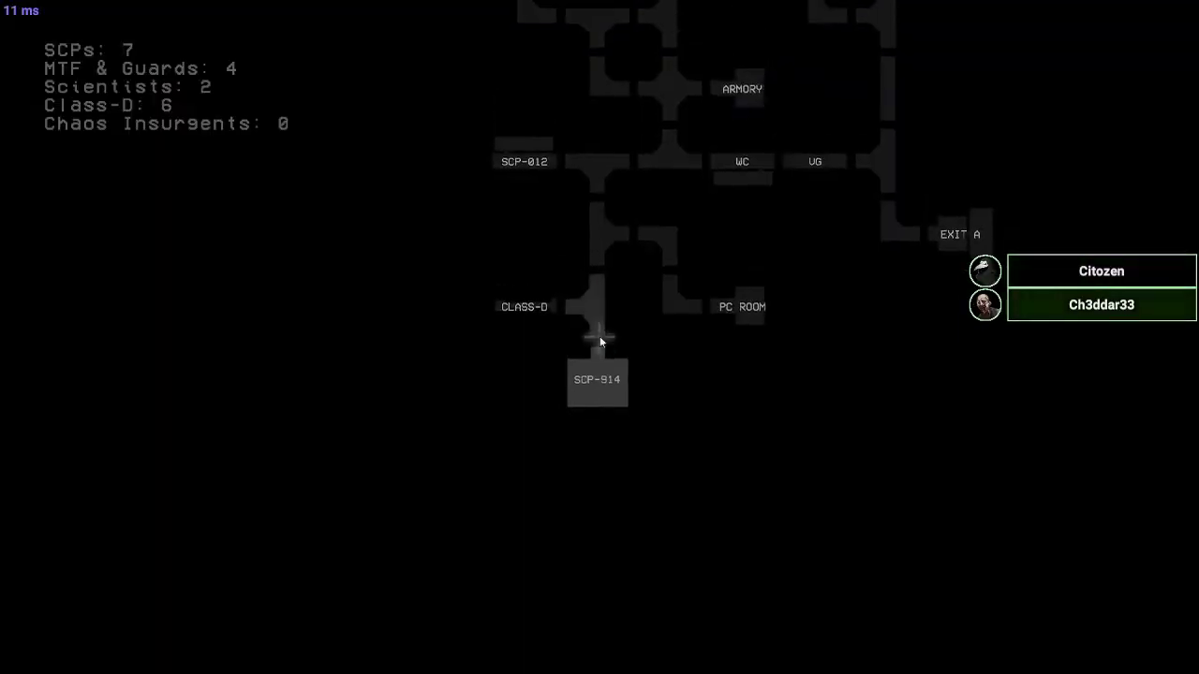
click(600, 337)
key(d)
mouse_move(759, 389)
mouse_down()
mouse_move(402, 235)
mouse_move(498, 274)
mouse_up()
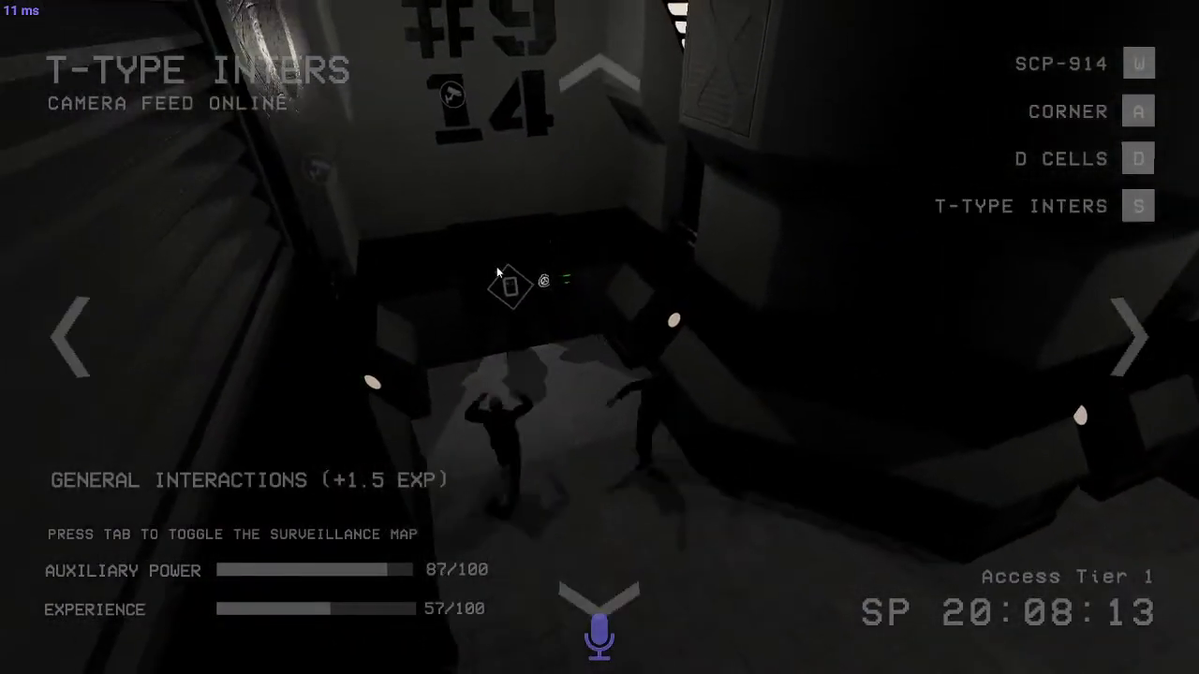
- From the 914 HALLWAY camera, close and lock the hallway door on the Class-D
key(w)
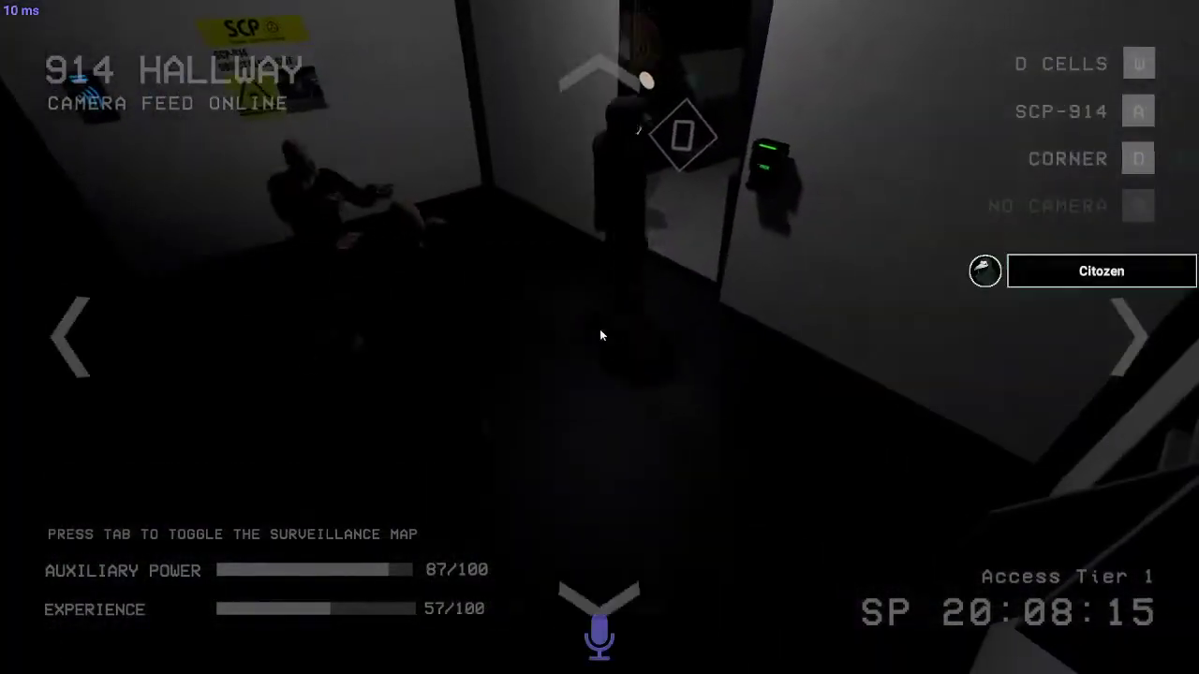
drag(685, 148, 539, 270)
click(552, 274)
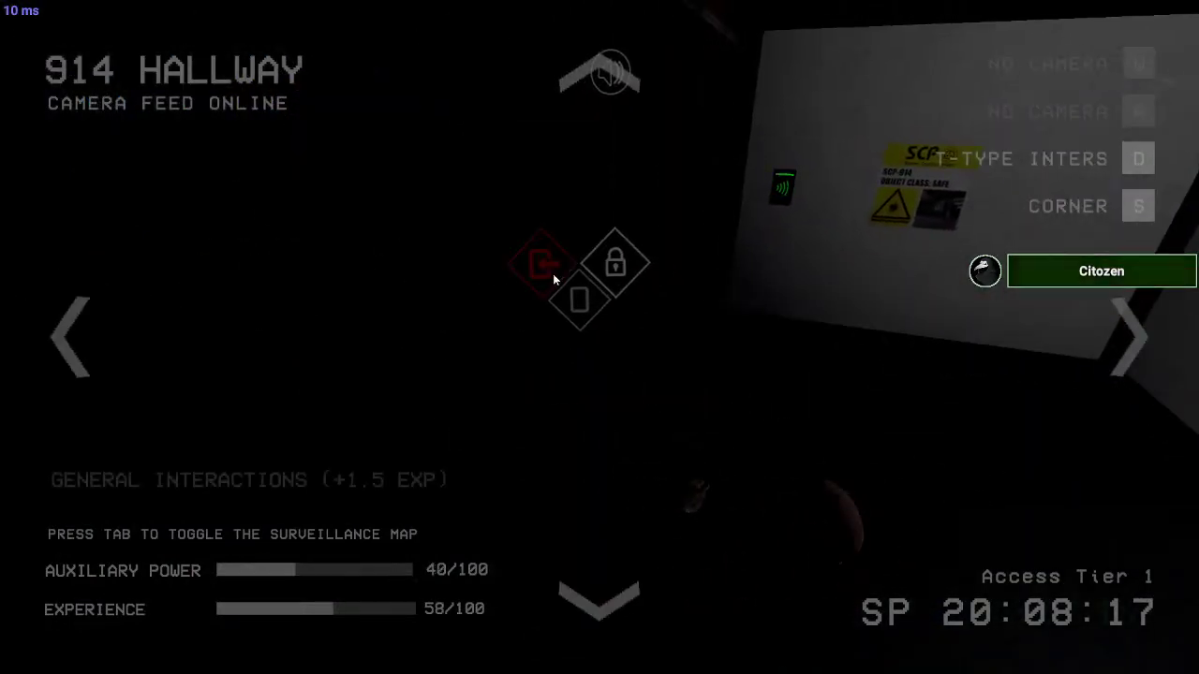
drag(862, 277, 599, 337)
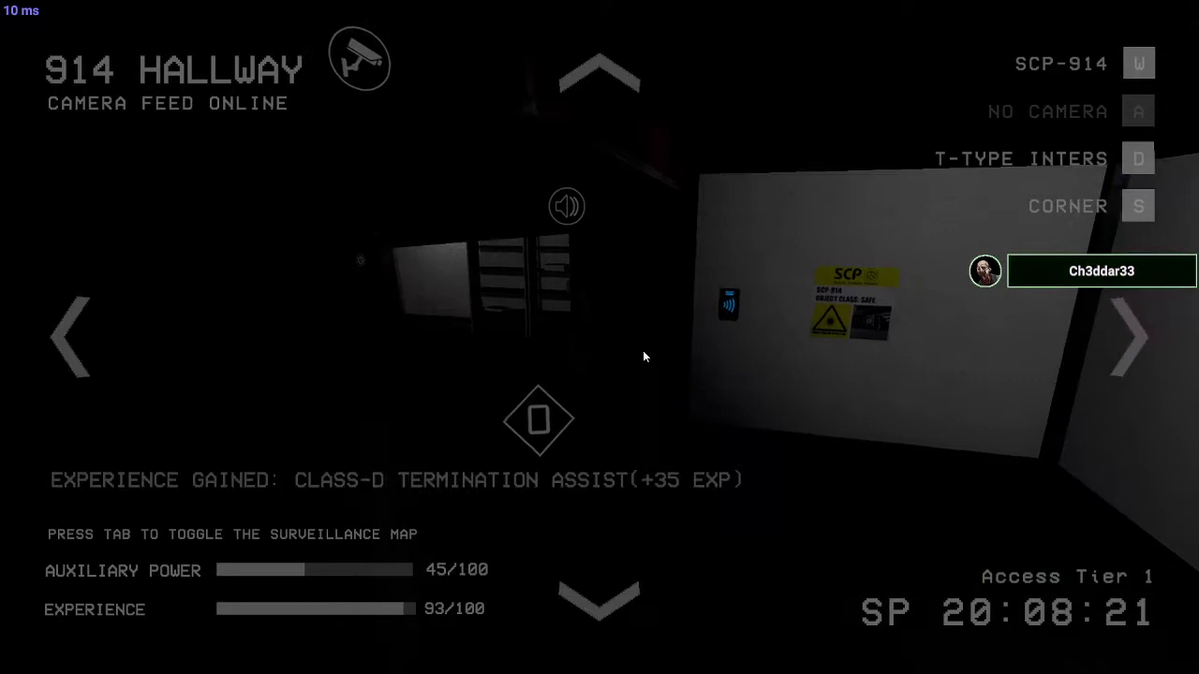
drag(642, 350, 600, 336)
click(592, 294)
drag(592, 294, 600, 337)
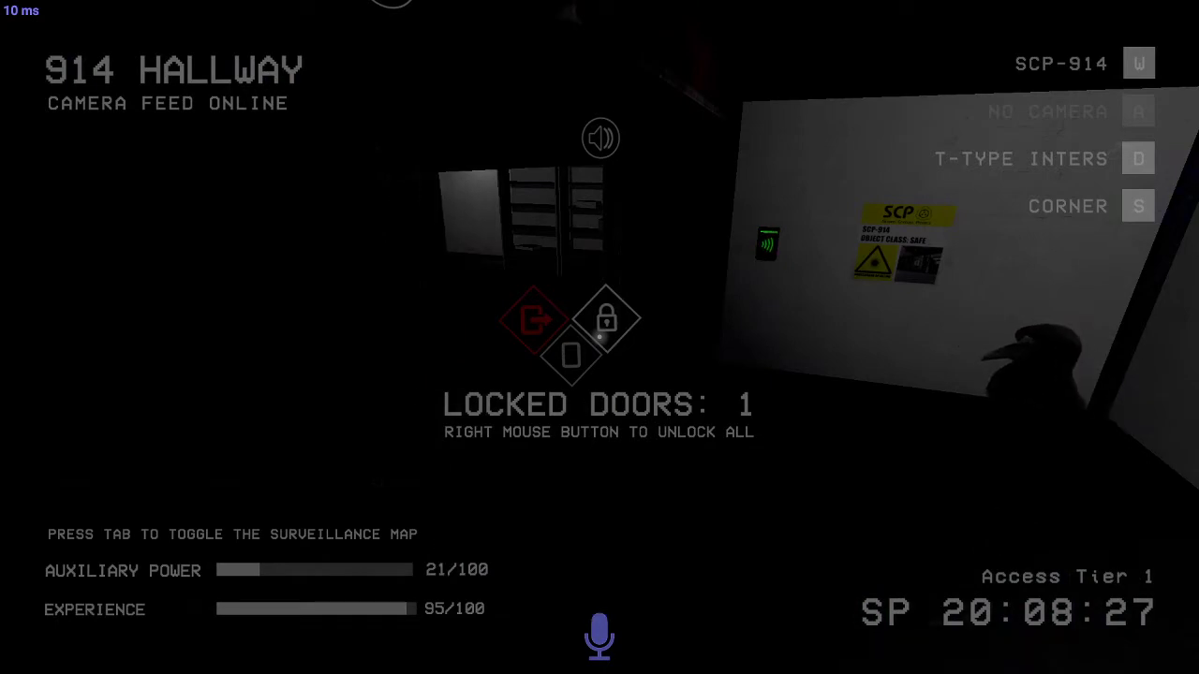
drag(599, 336, 599, 336)
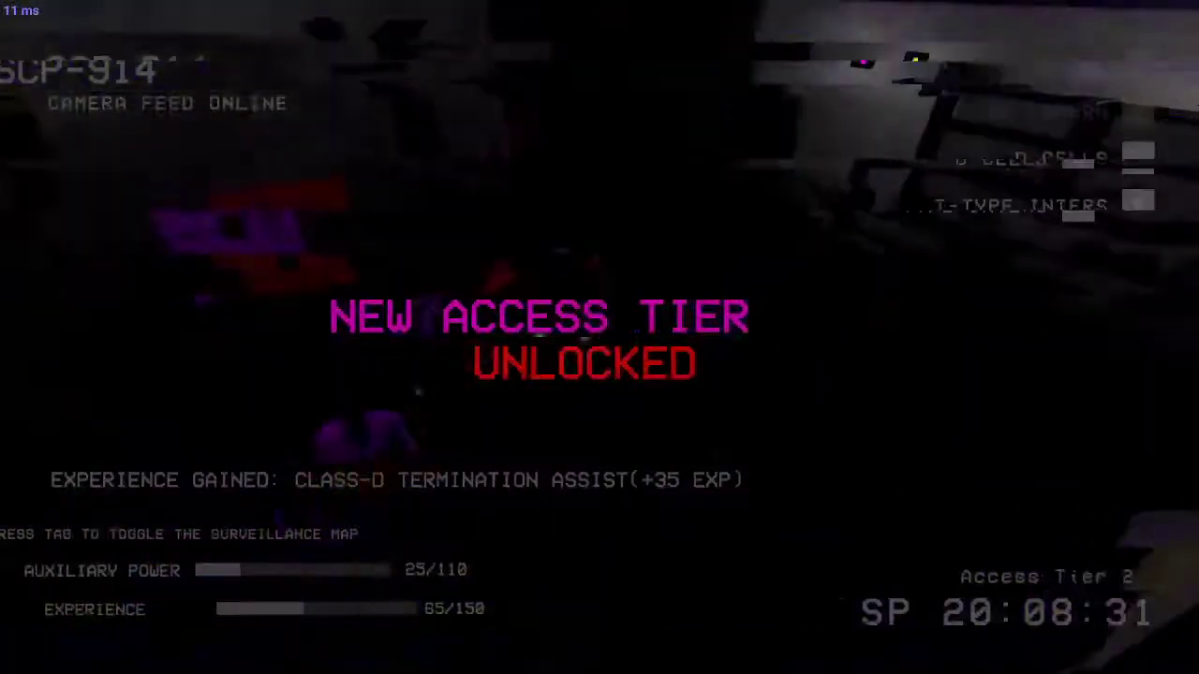
- Lock the junction door from T-TYPE INTERS, reaching 104/150 experience, then view 914 HALLWAY
key(Tab)
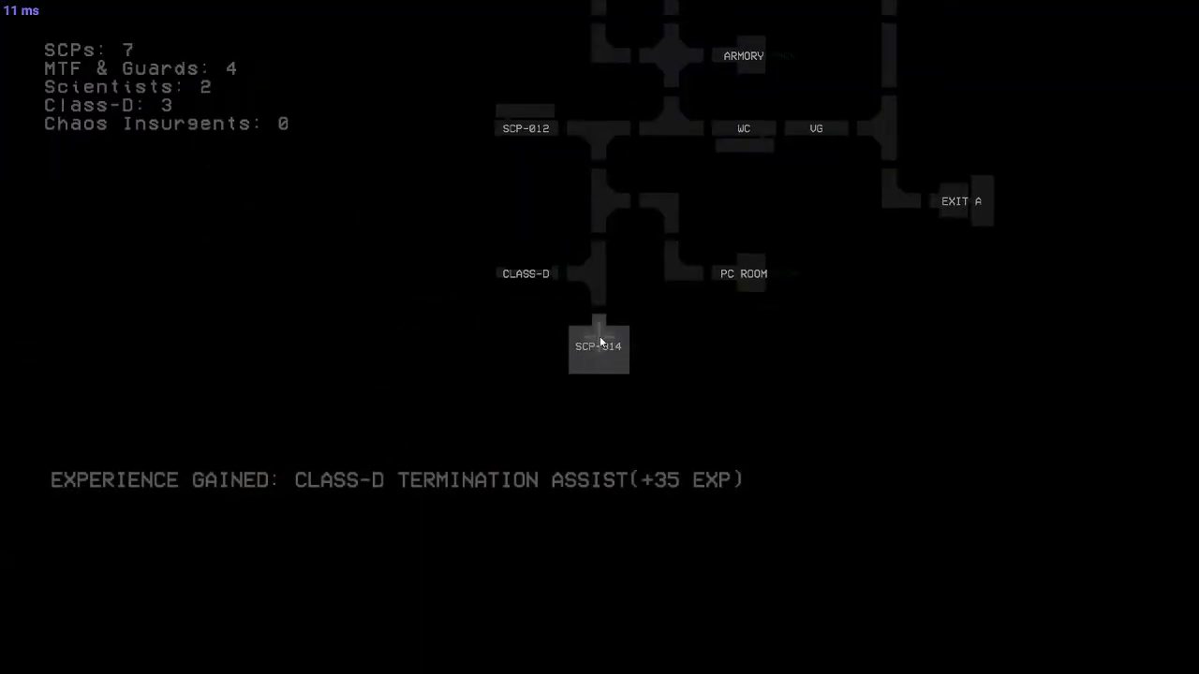
click(599, 339)
key(s)
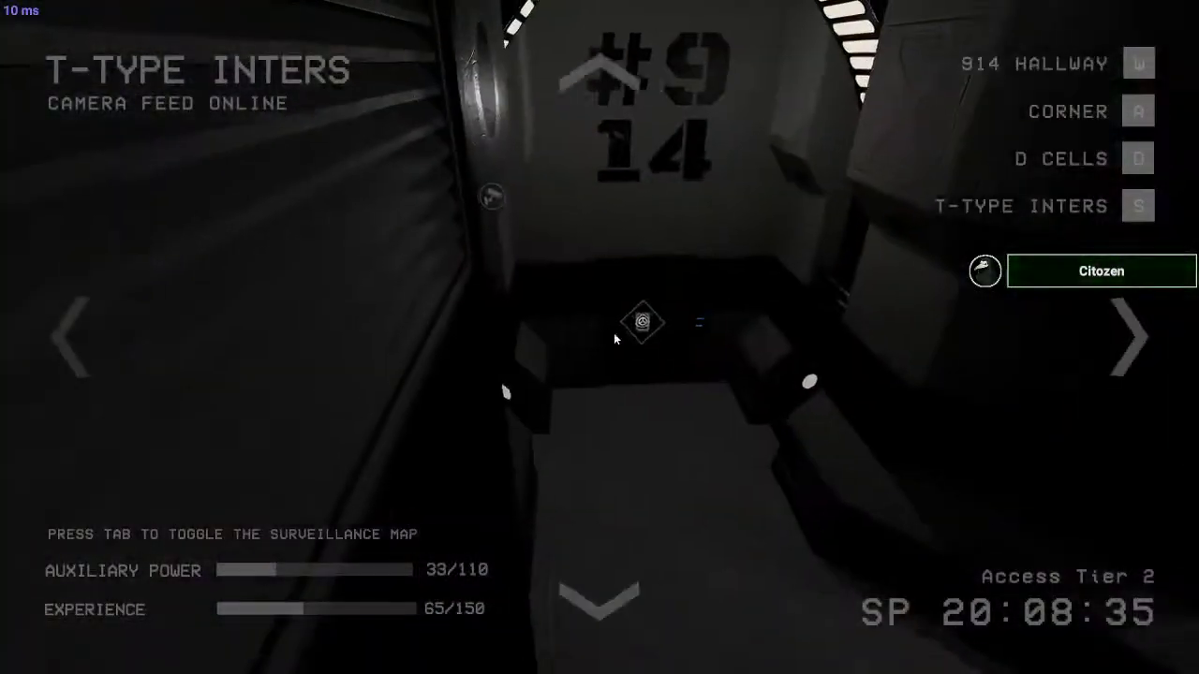
click(642, 321)
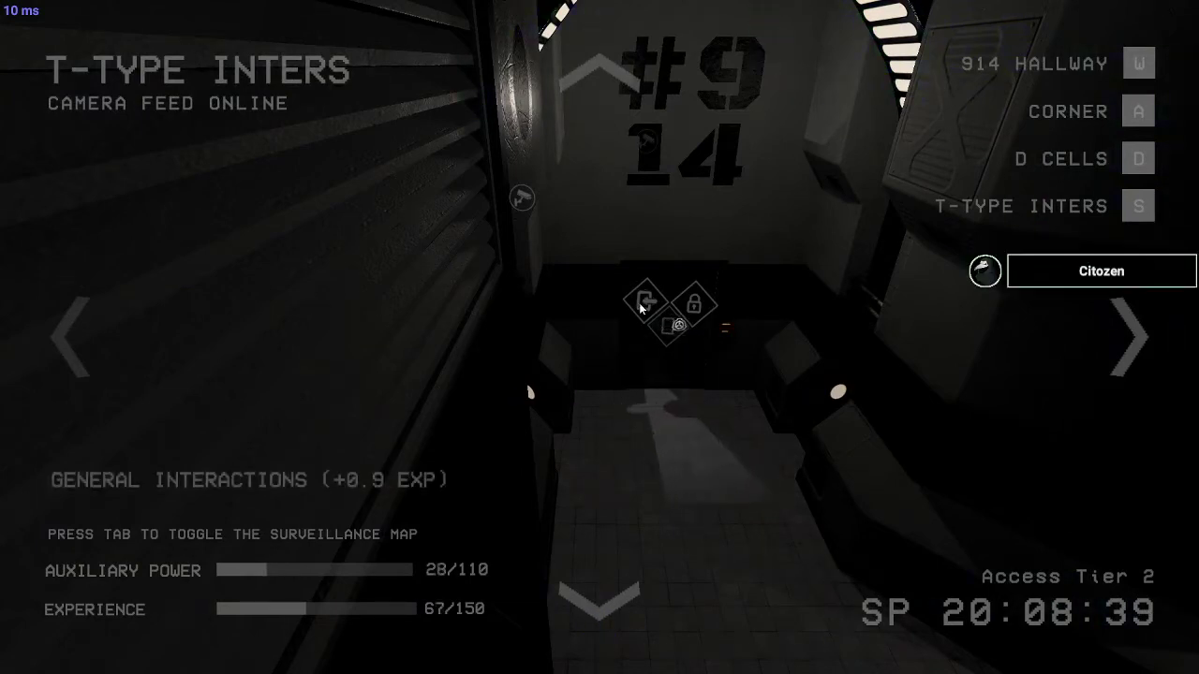
key(Tab)
key(Tab)
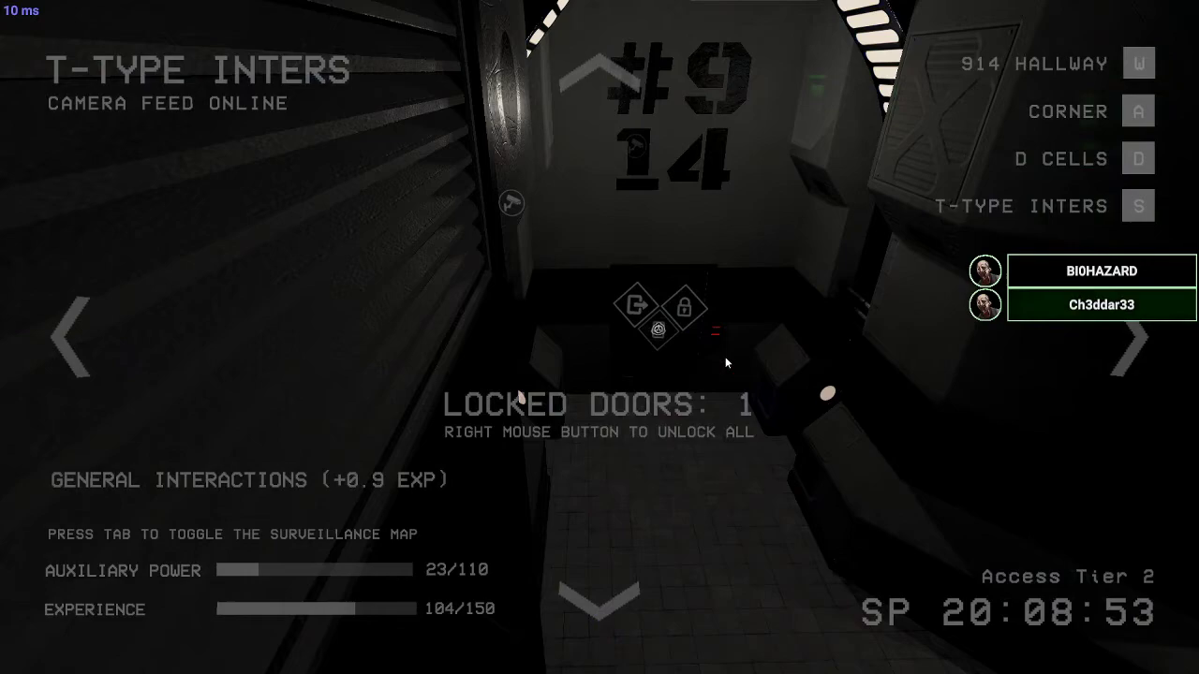
key(w)
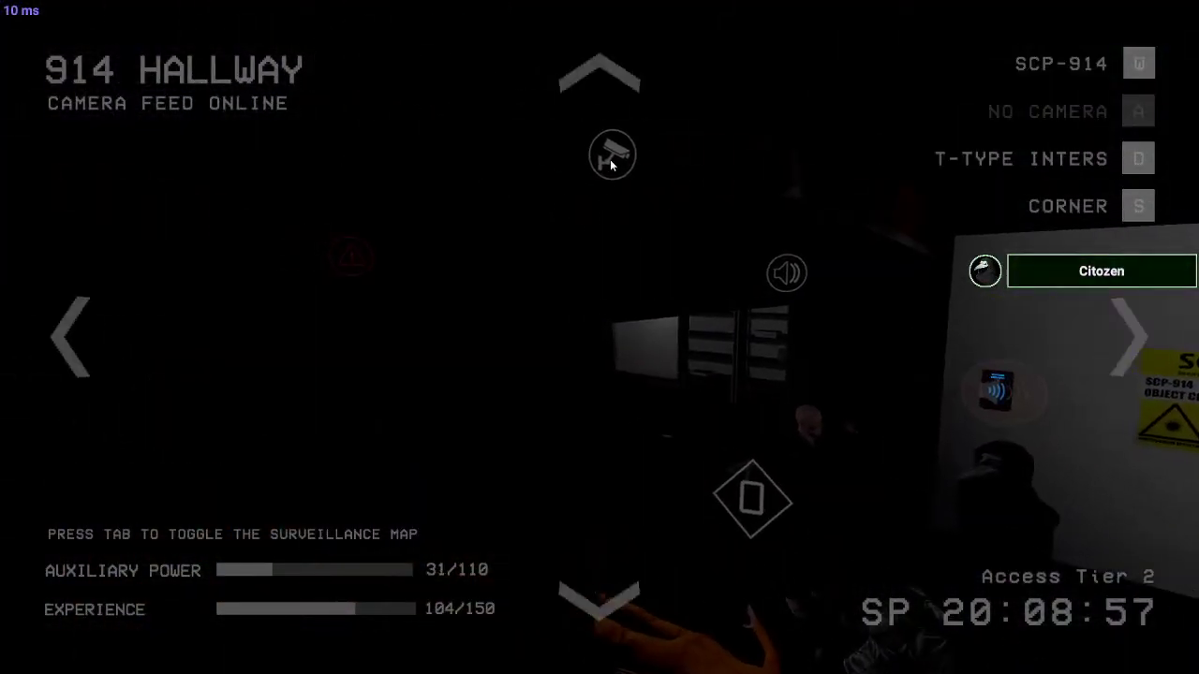
- Jump to the SCP-914 room camera to watch the scientist by the fallen Class-D
click(611, 160)
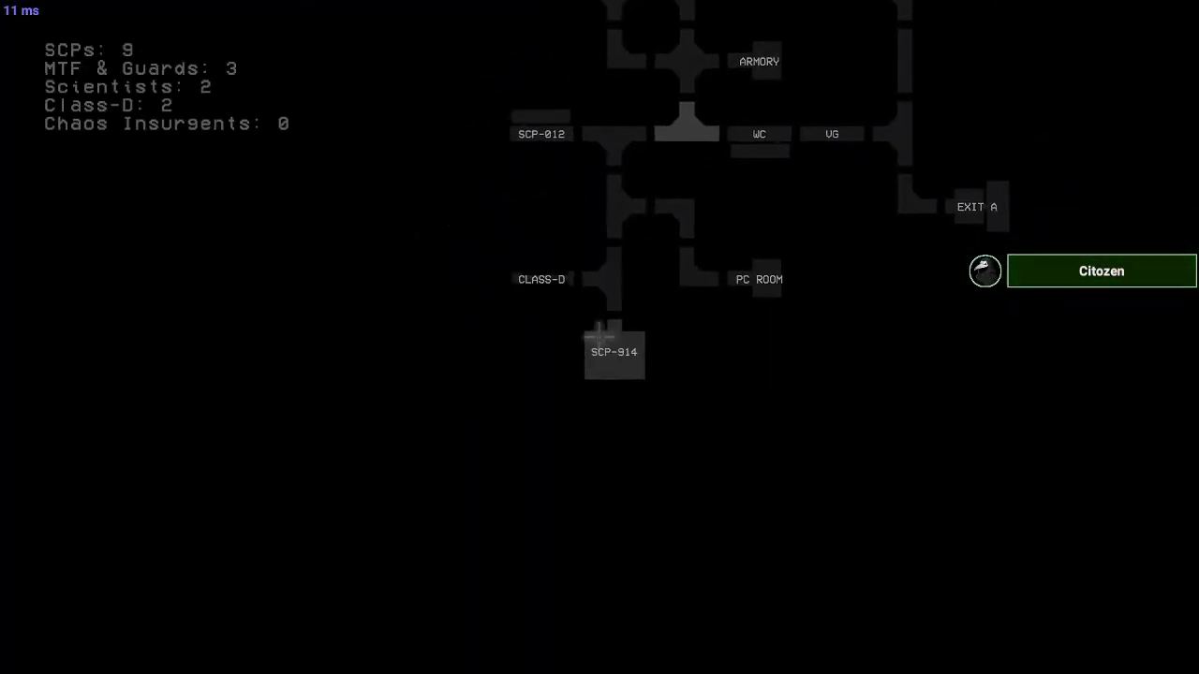
click(613, 351)
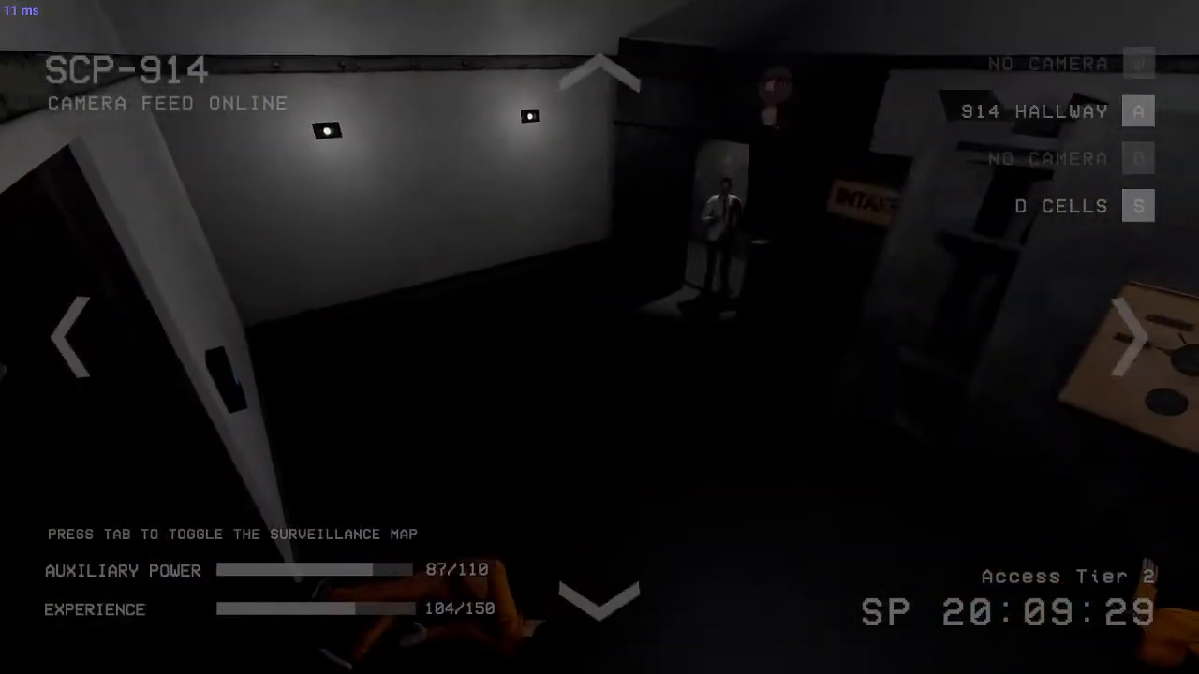
- Return to the SCP-914 room camera and look around the machine panel and nearby views
key(Tab)
click(593, 339)
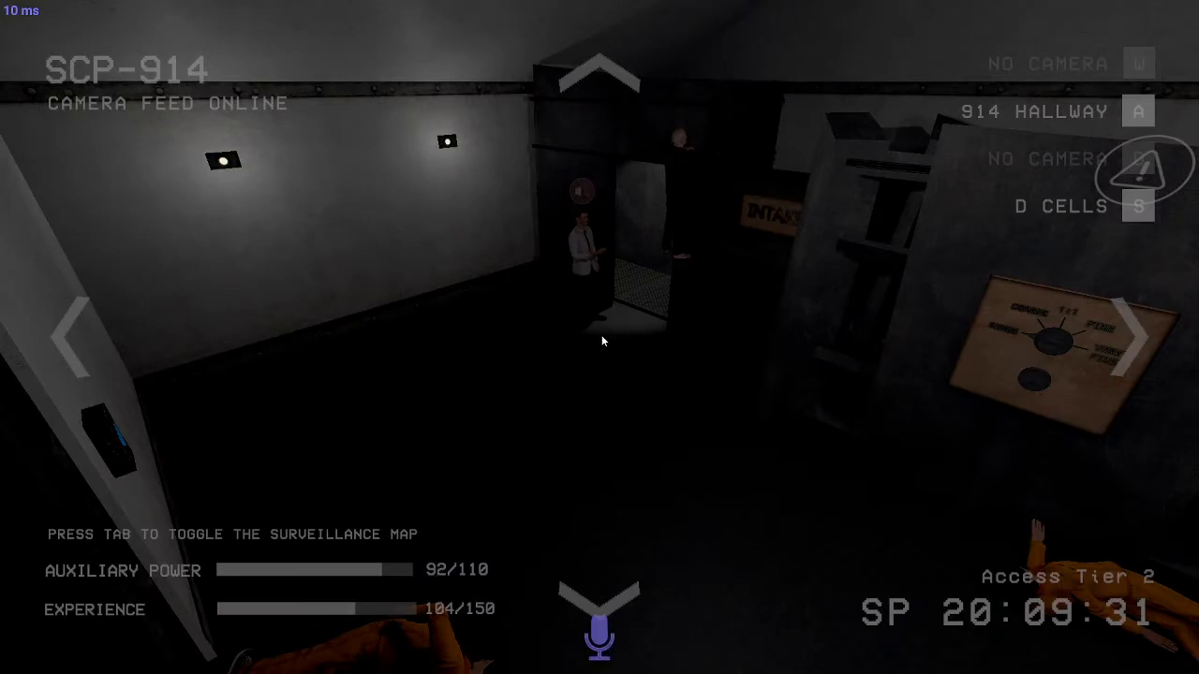
key(d)
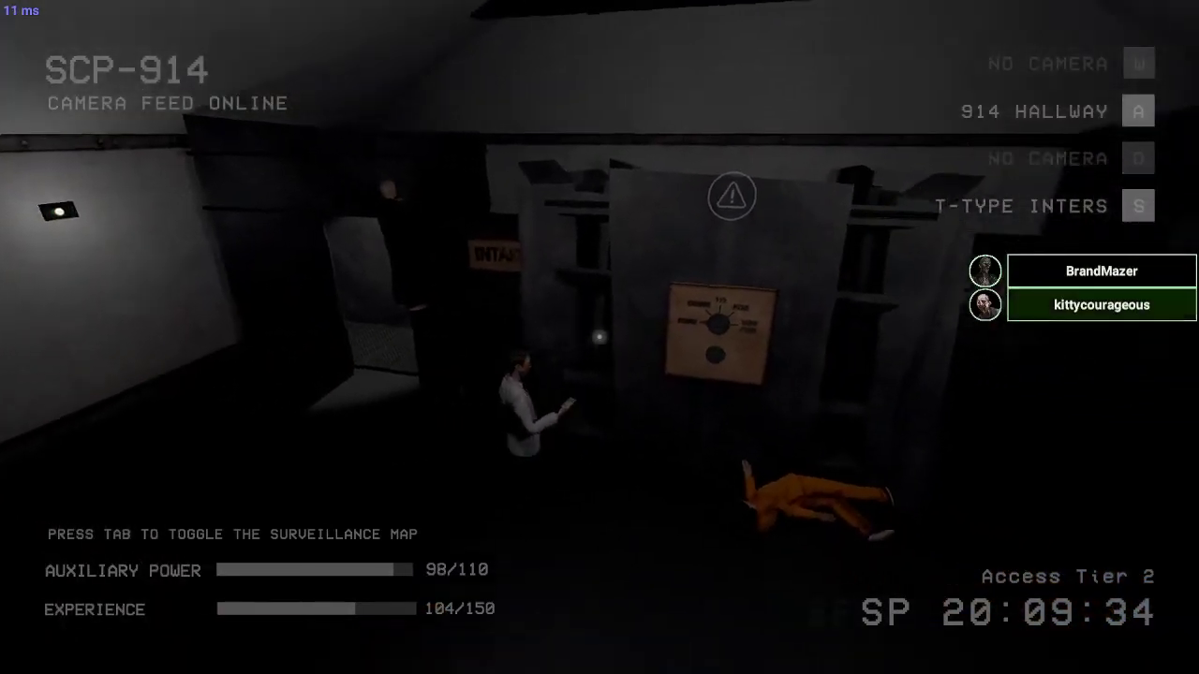
key(v)
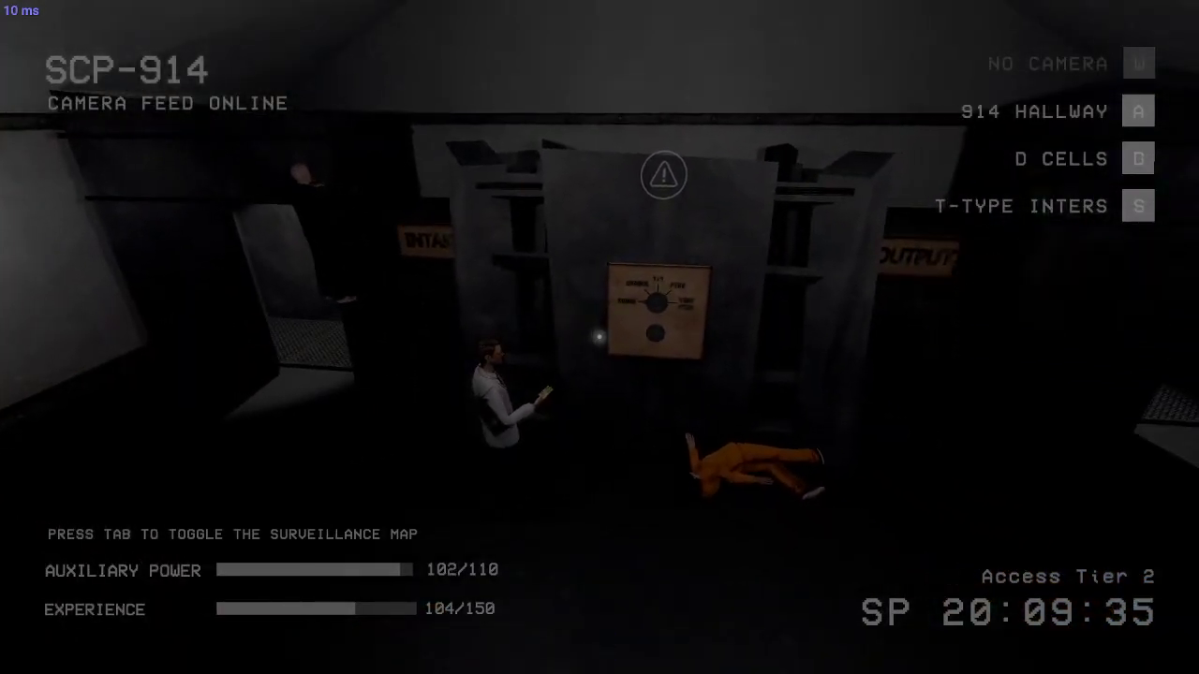
key(d)
key(s)
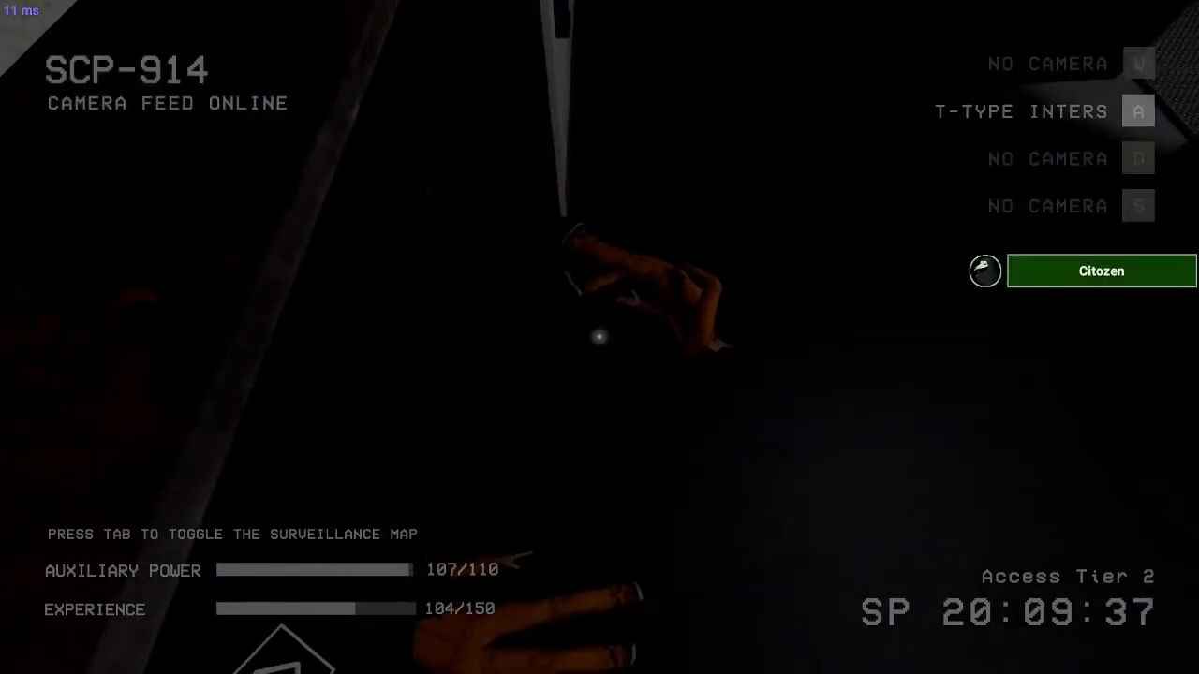
key(a)
key(s)
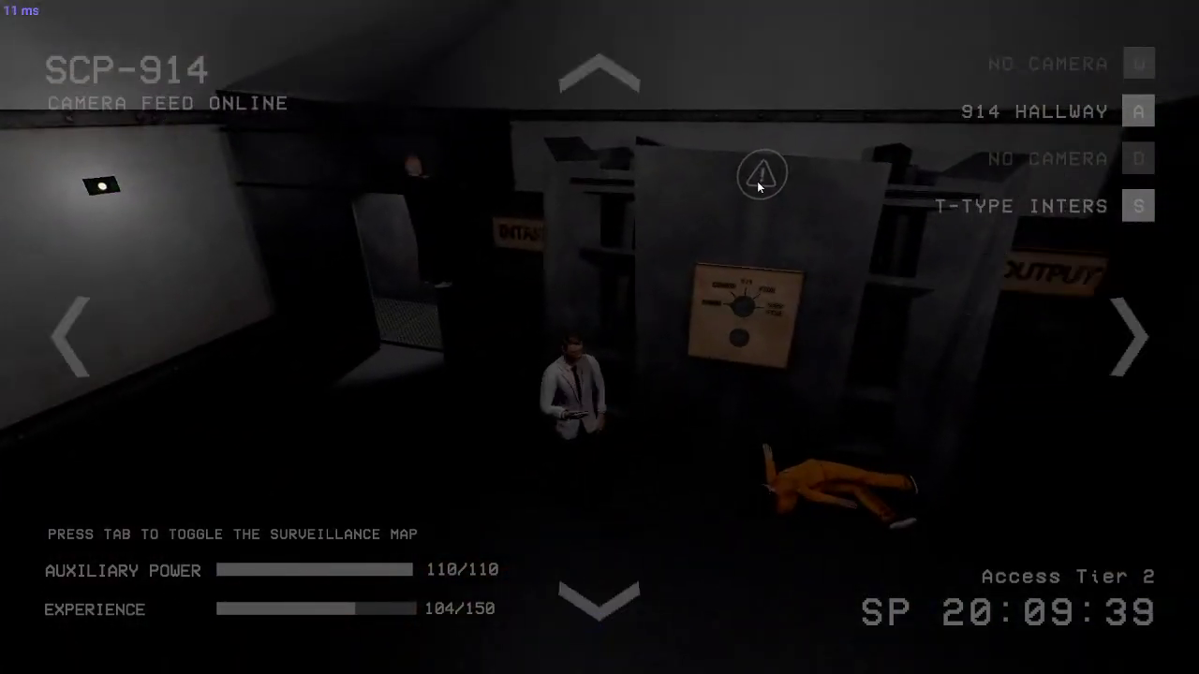
- Trigger the SCP-914 room alert and watch nearby cameras as the scientist is killed
click(758, 181)
key(a)
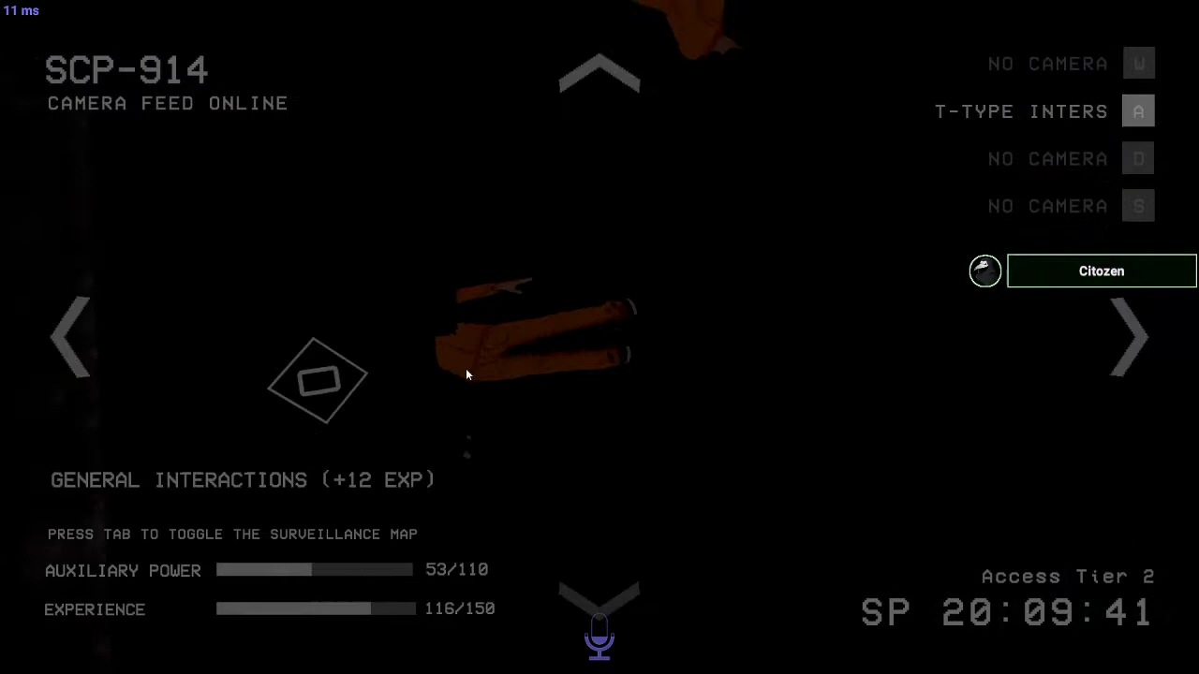
key(Up)
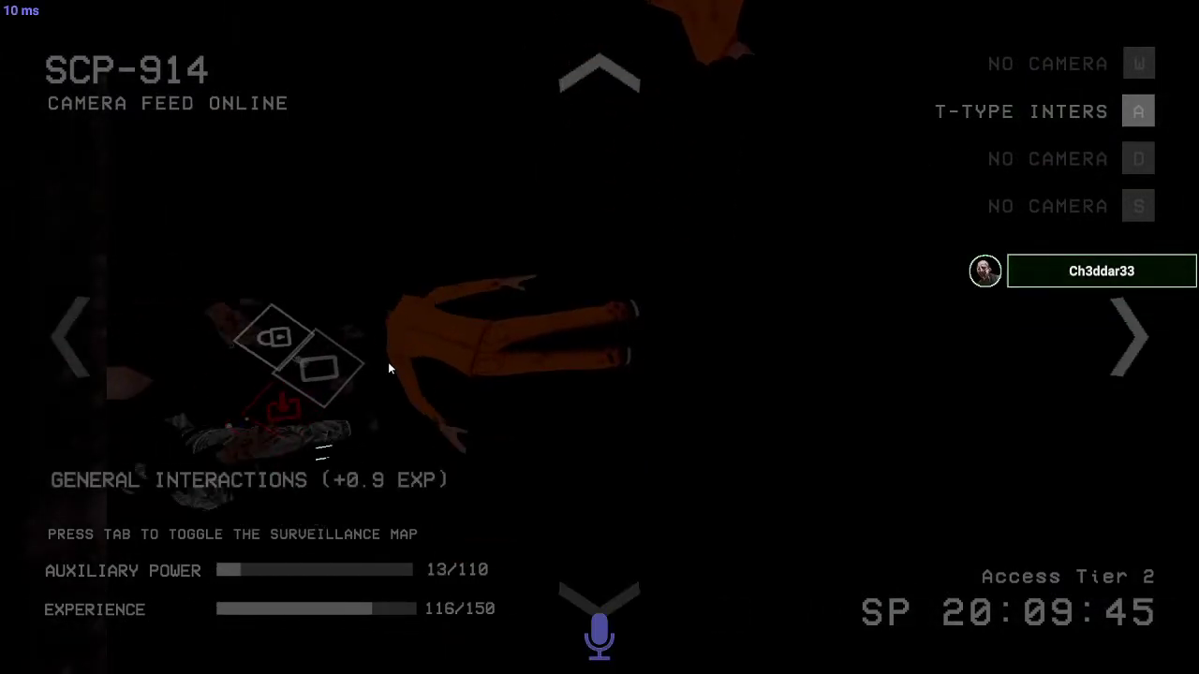
key(a)
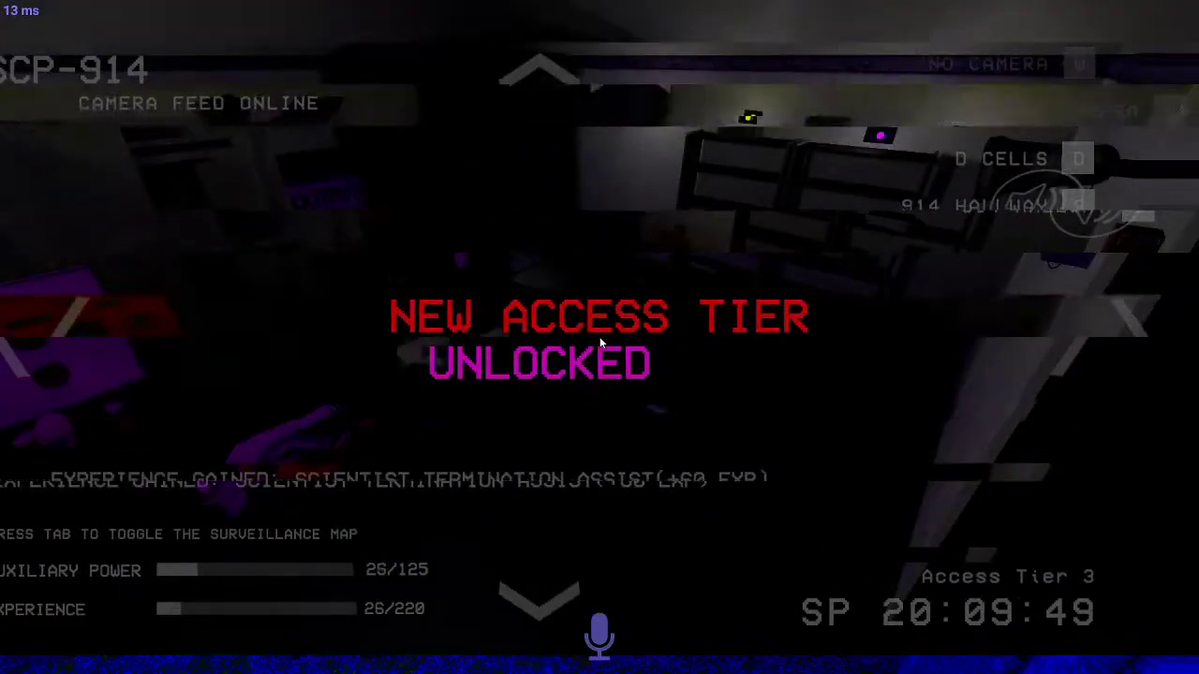
- Cycle through adjacent cameras with D to the T-TYPE INTERS feed as power recharges to 73/125
key(d)
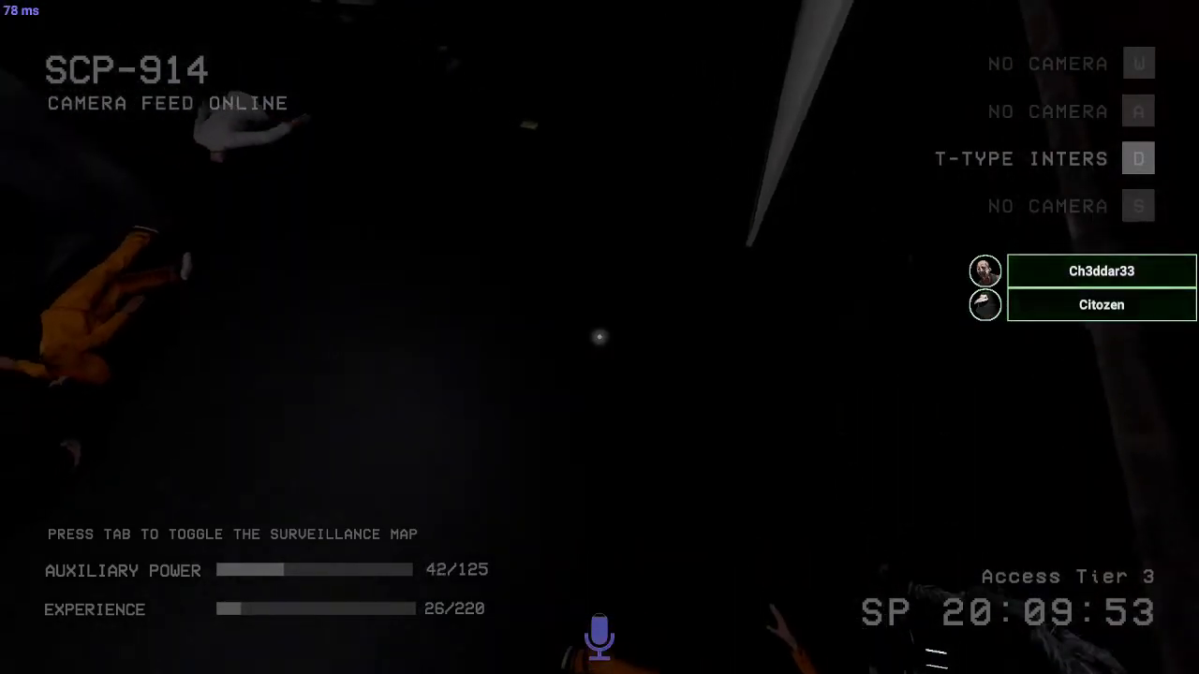
key(d)
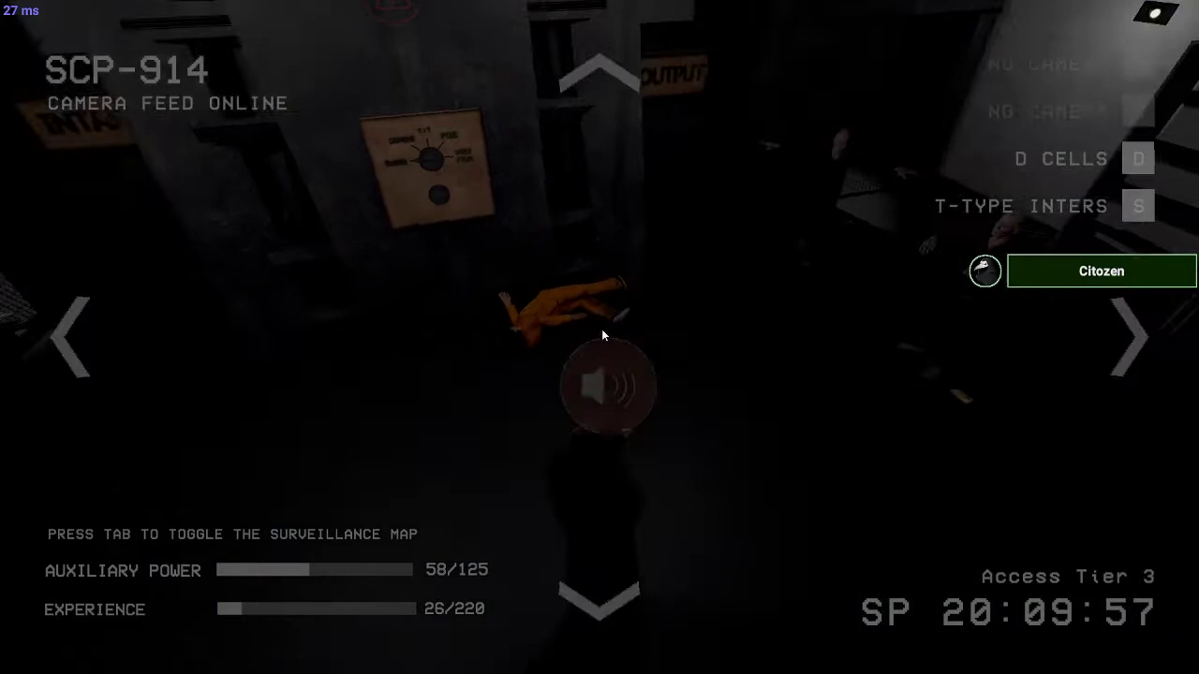
key(d)
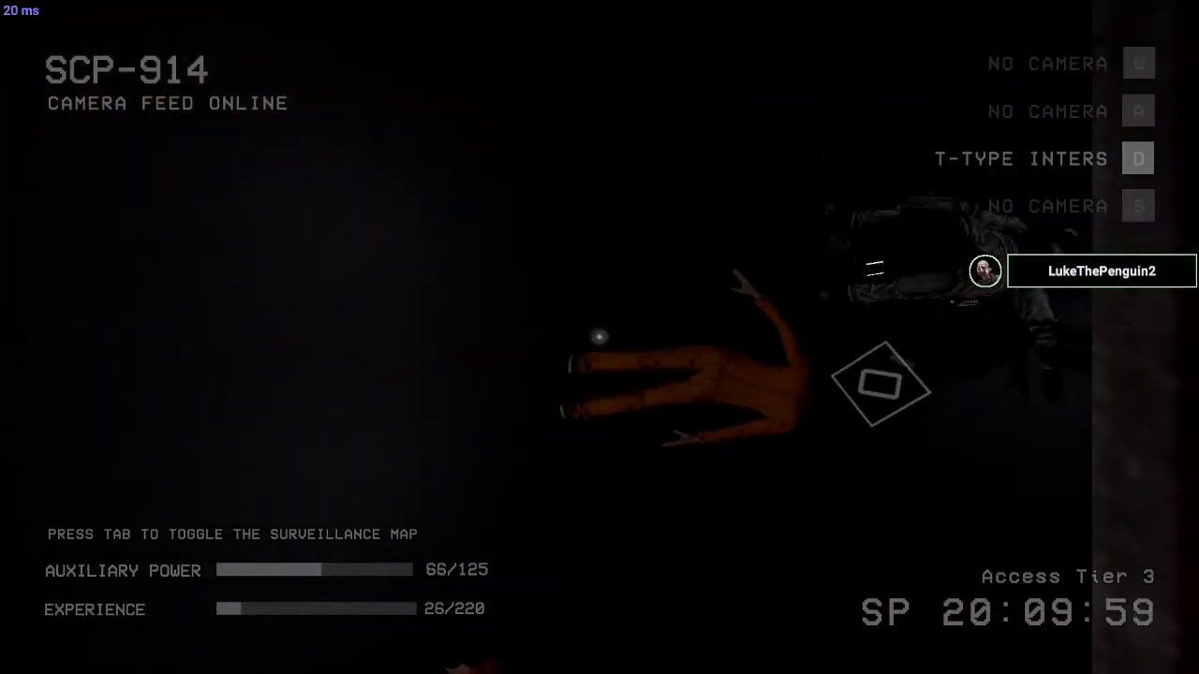
key(d)
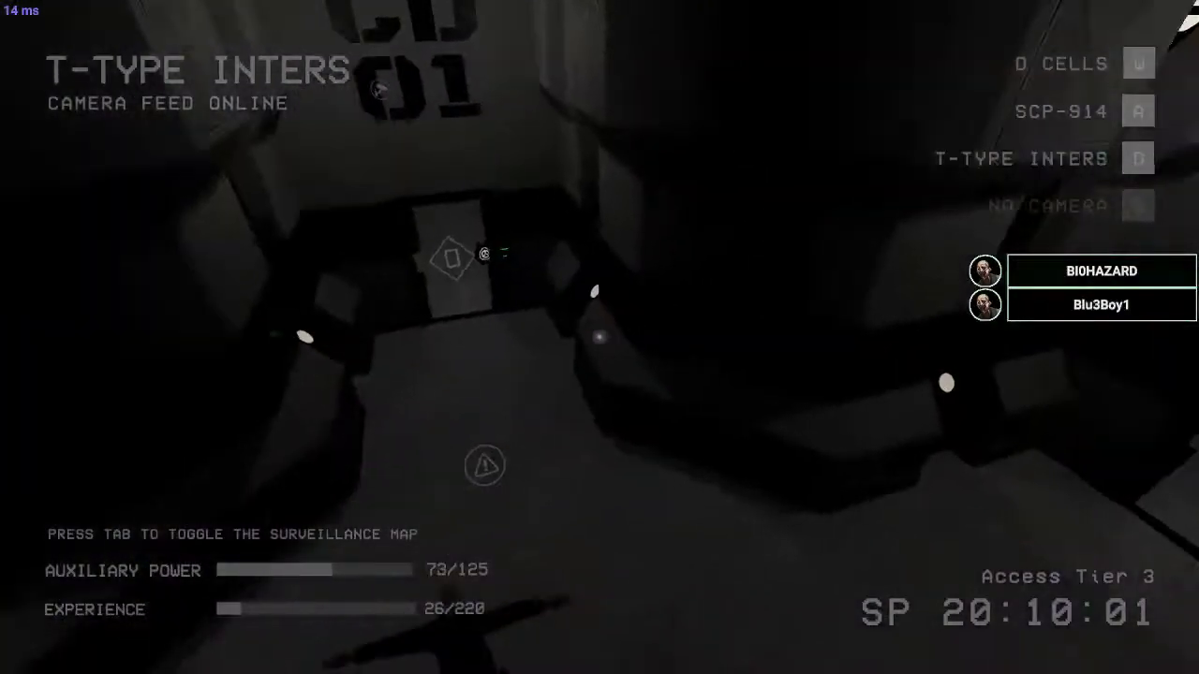
- Move through the T-TYPE INTERS, room 06 and SCP-012 cameras, then jump to a feed from the map
key(d)
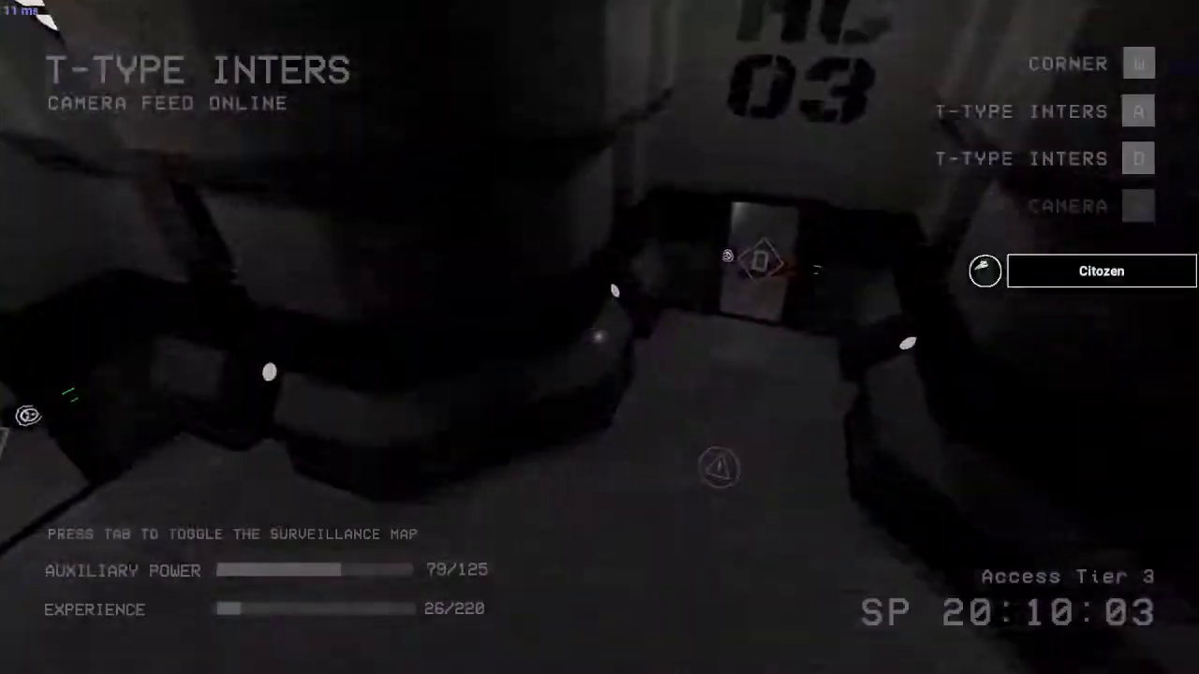
key(d)
key(d)
key(d)
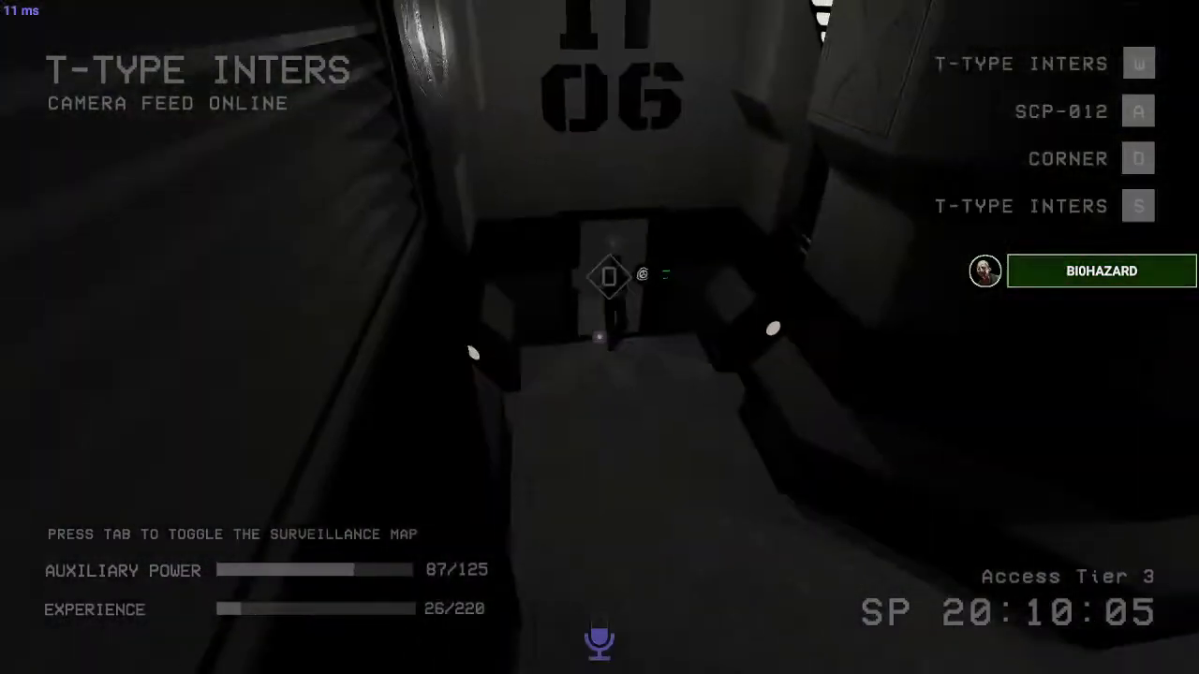
key(a)
key(Tab)
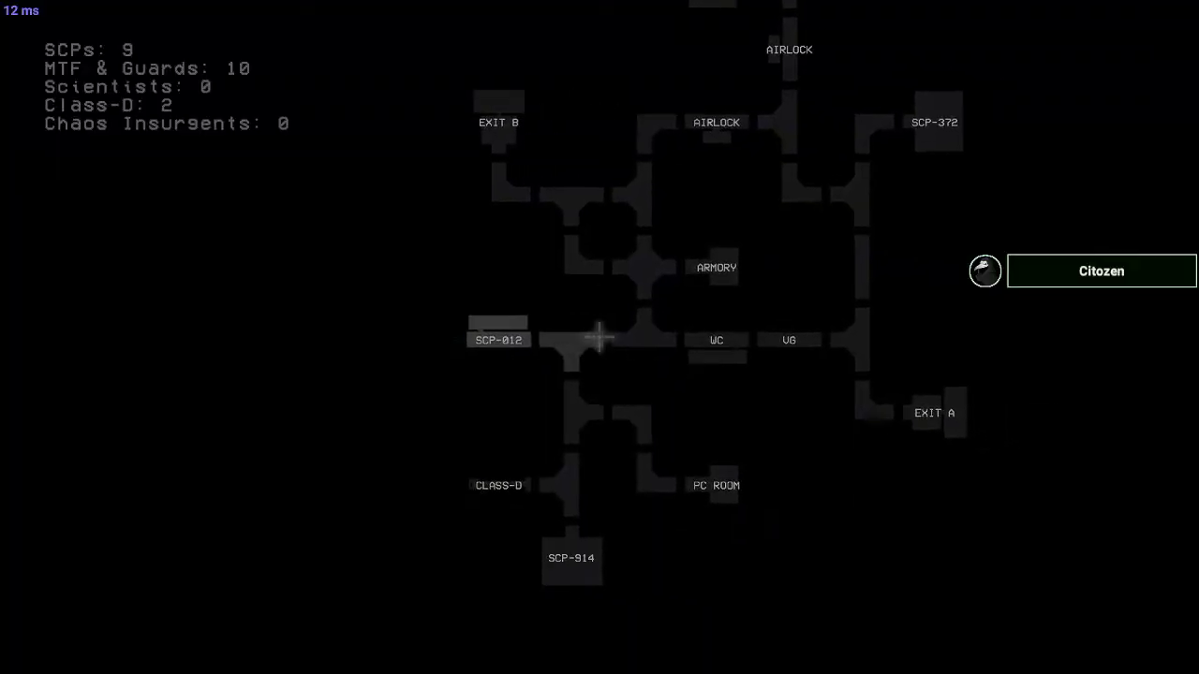
click(600, 337)
- Operate doors near the soldiers while following the fight, earning an MTF assist (64/220 experience)
key(d)
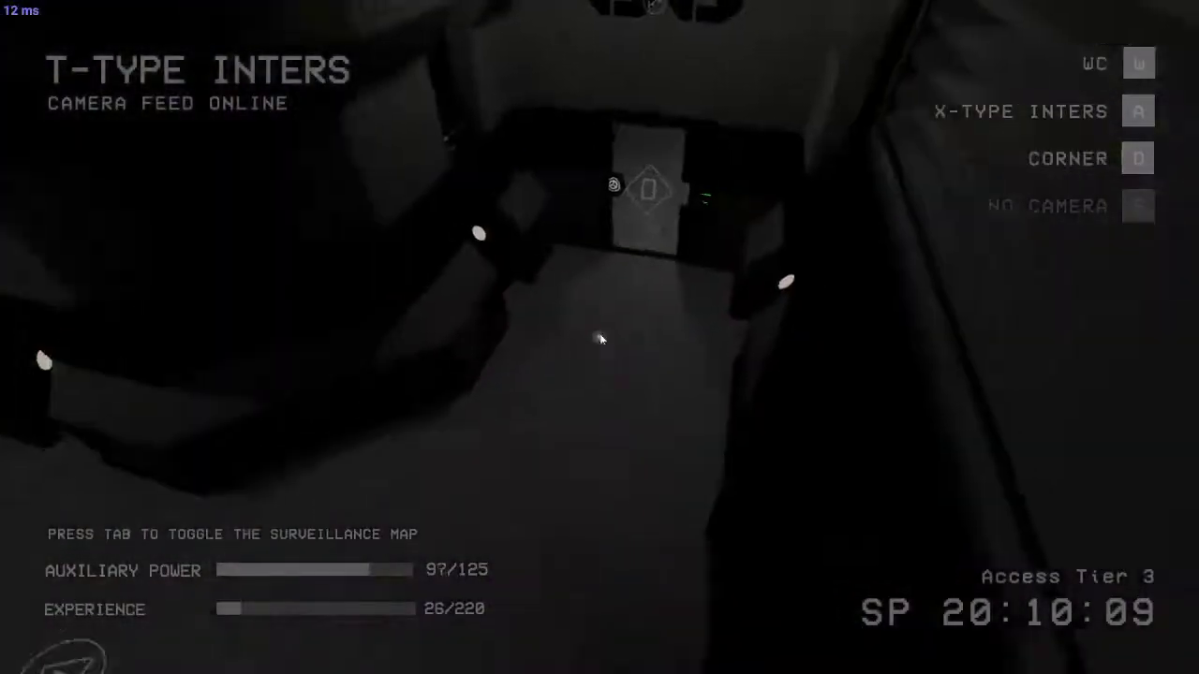
mouse_move(648, 190)
click(577, 187)
key(w)
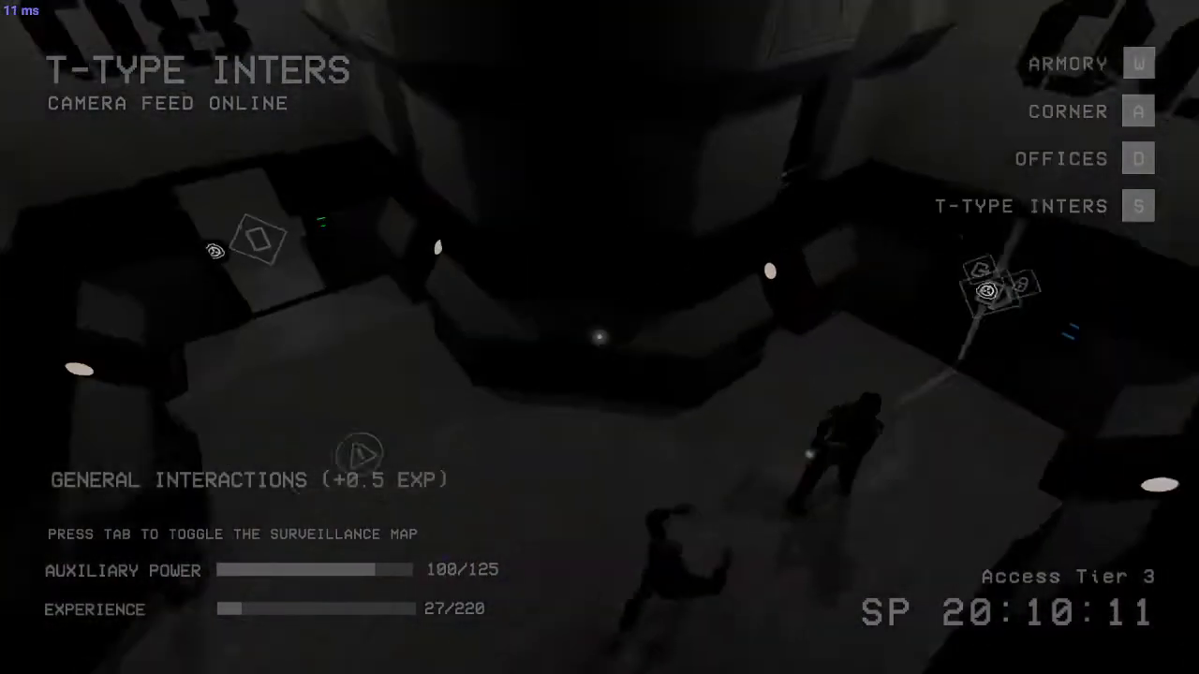
key(s)
click(538, 309)
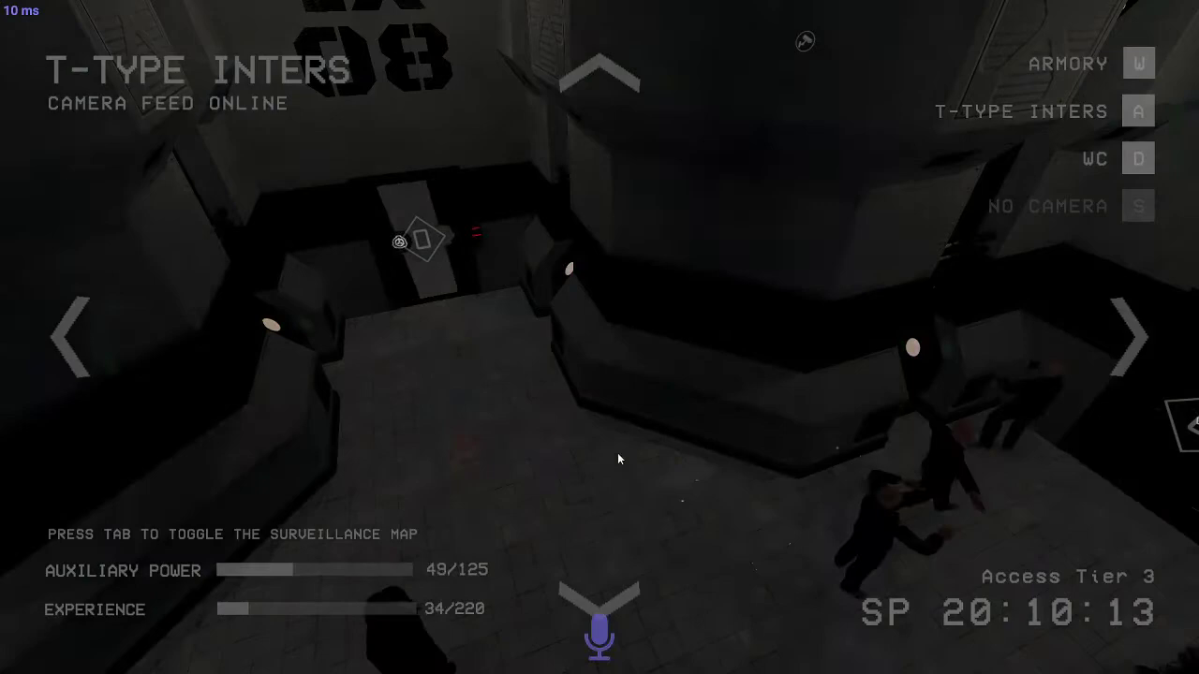
key(a)
key(d)
key(a)
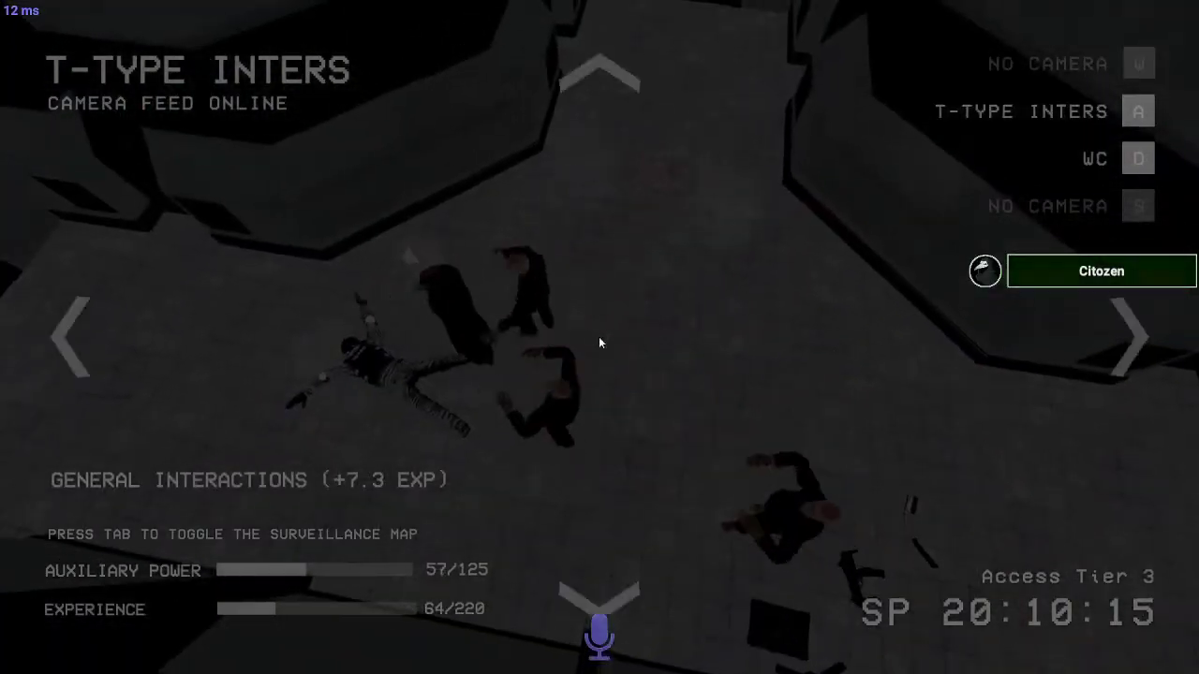
- Return to the intersection camera near the WC and reopen the surveillance map
key(Tab)
key(Tab)
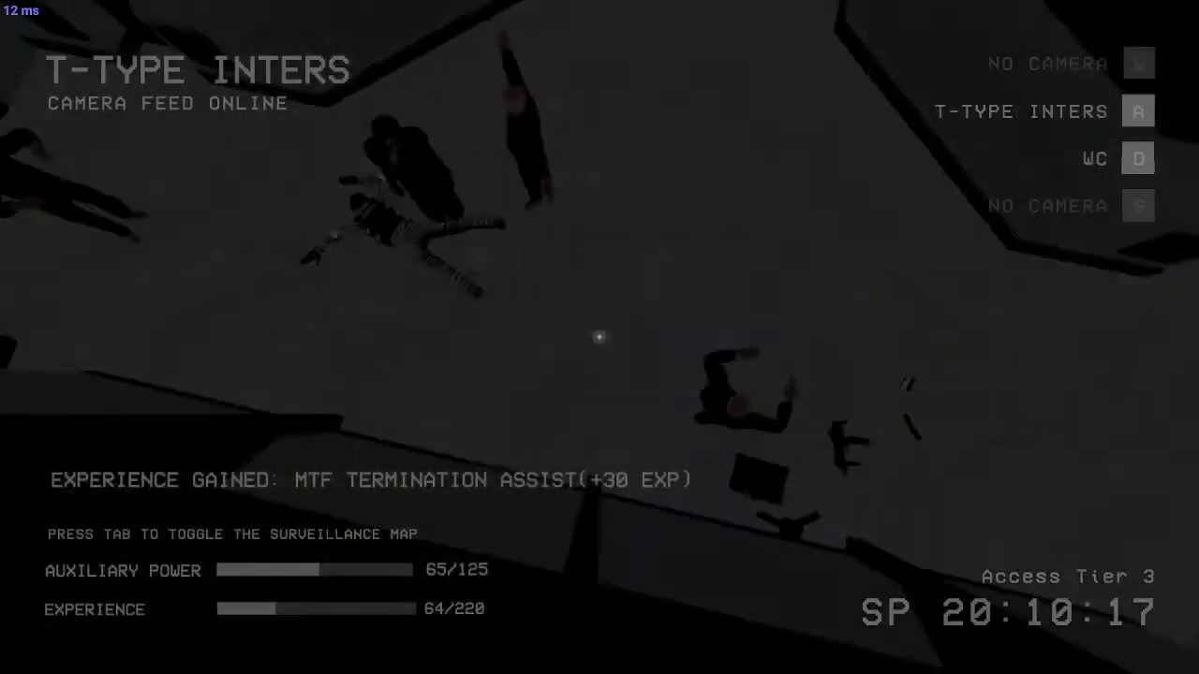
key(d)
key(a)
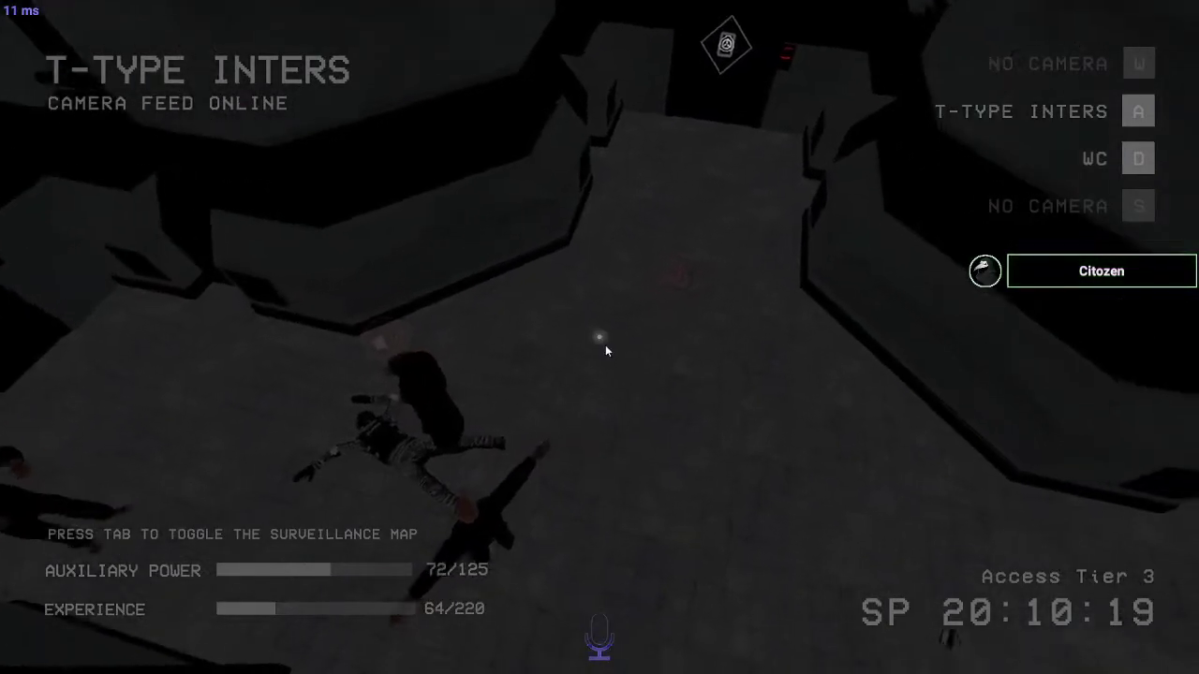
key(Tab)
key(Tab)
key(Tab)
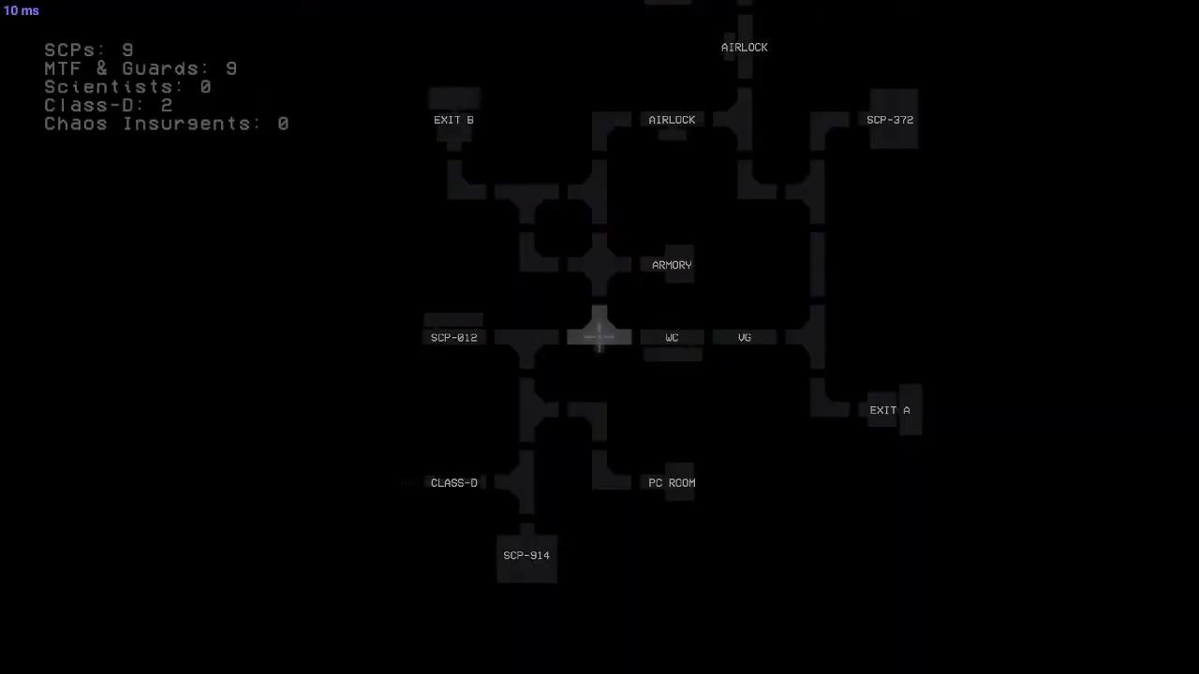
key(Tab)
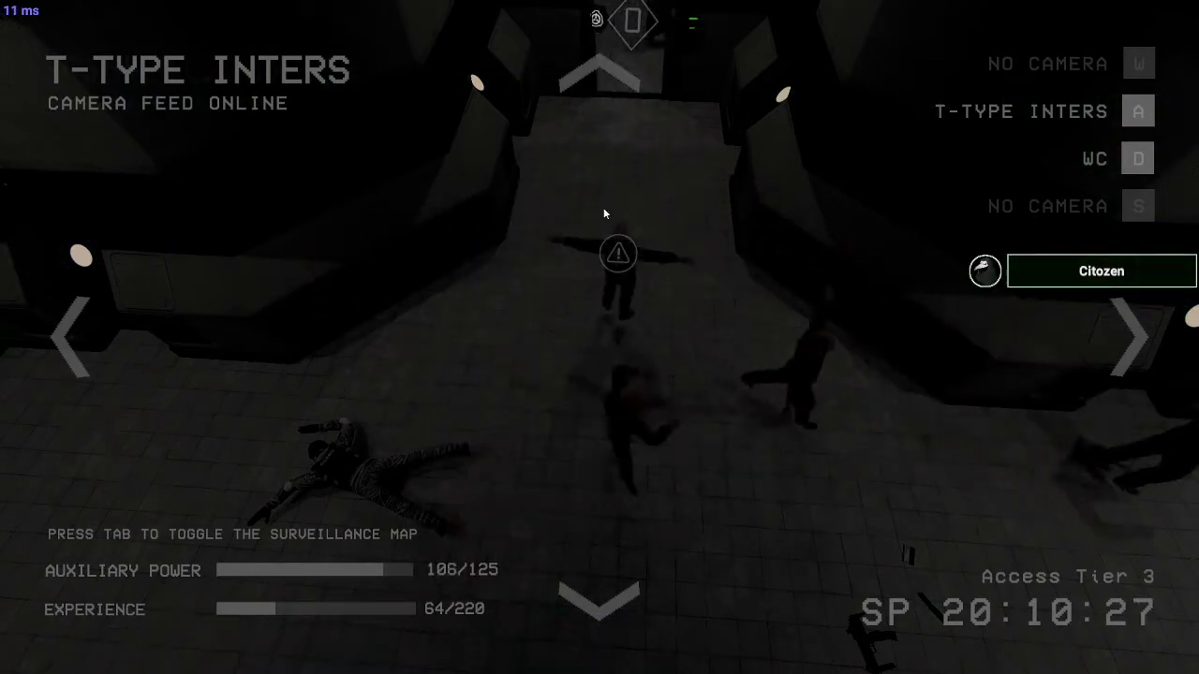
- Hop through intersection cameras to the Corner camera watching a player, with power at 125/125
key(a)
key(w)
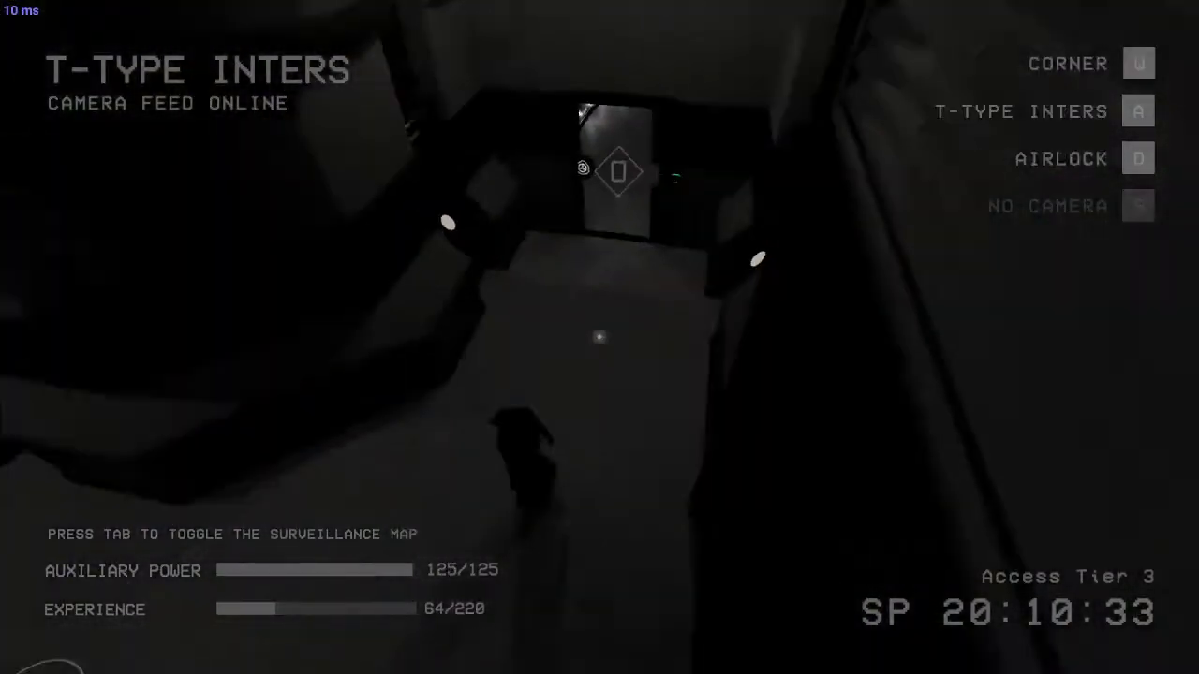
key(w)
key(w)
- Hop through the AL 01 corner, T-TYPE INTERS, STRAIGHT and greenhouse cameras to EX @ B
key(d)
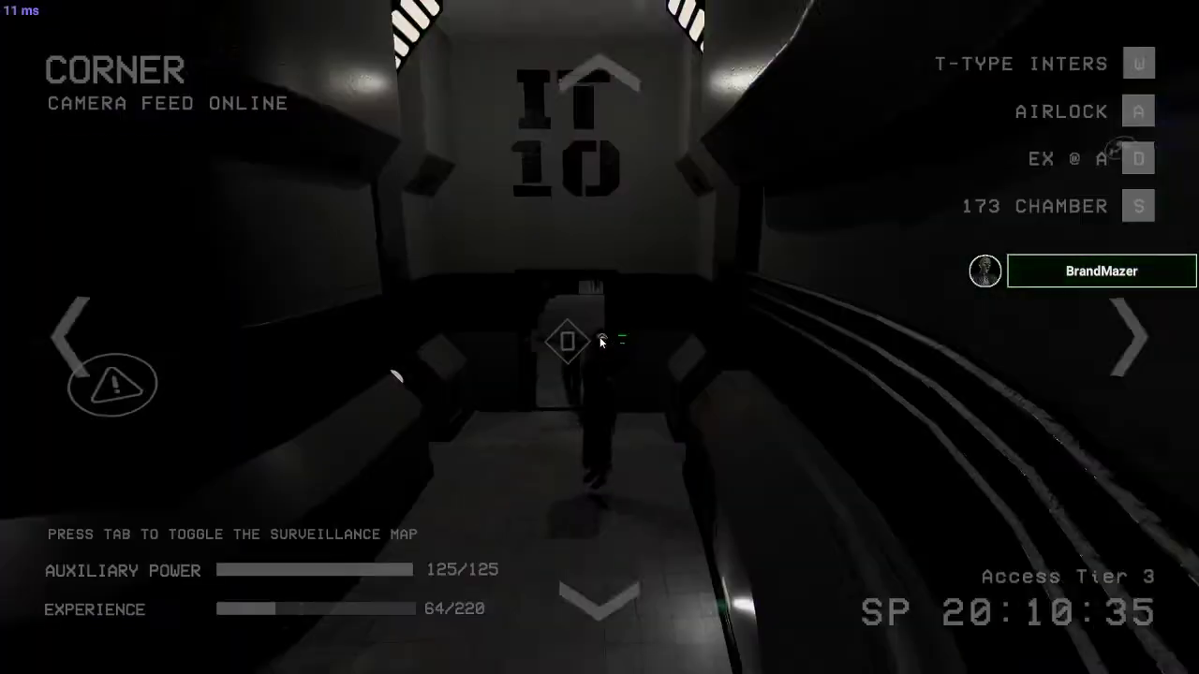
key(w)
key(w)
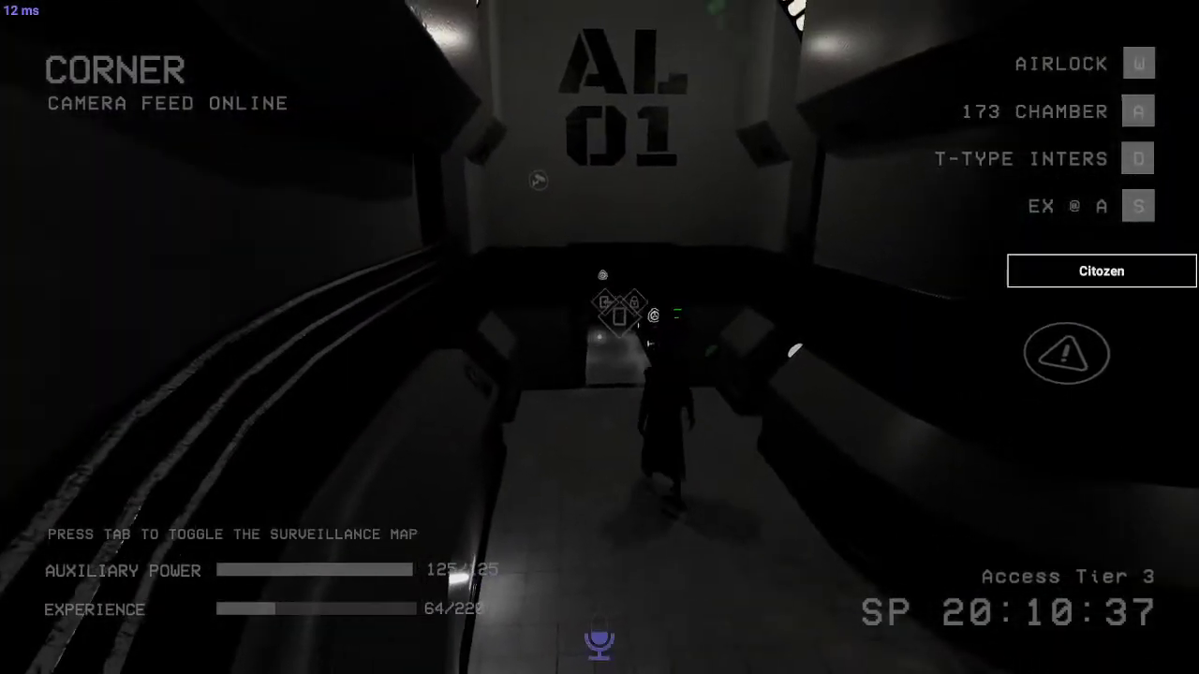
key(w)
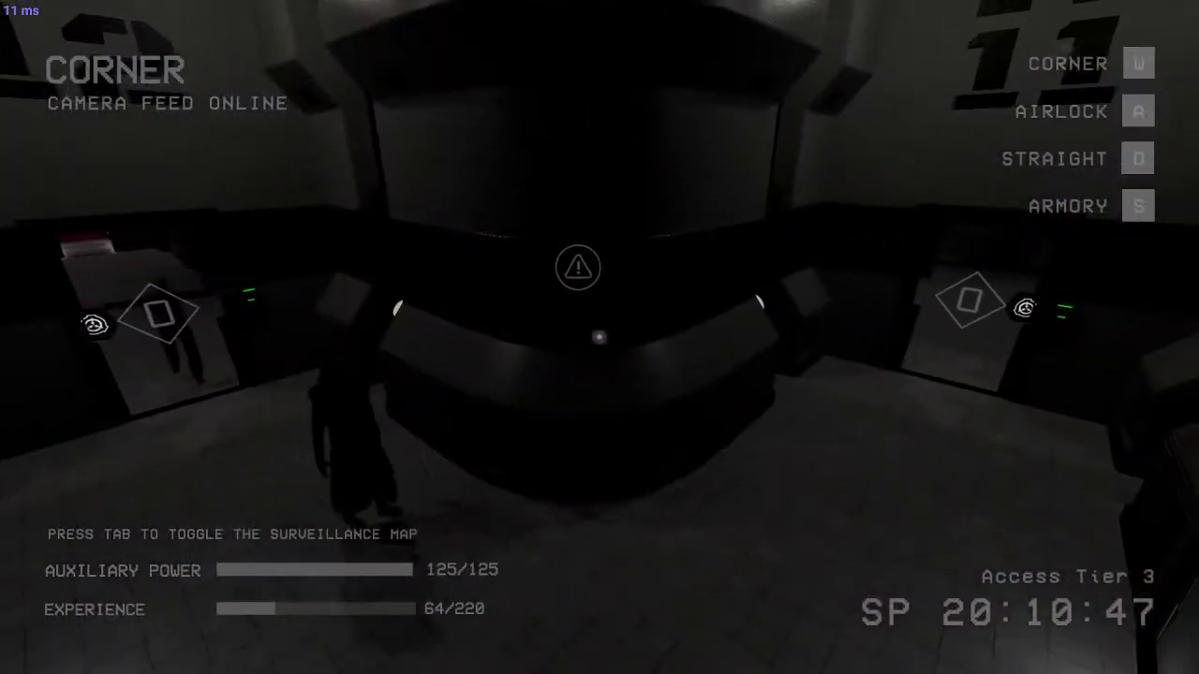
key(w)
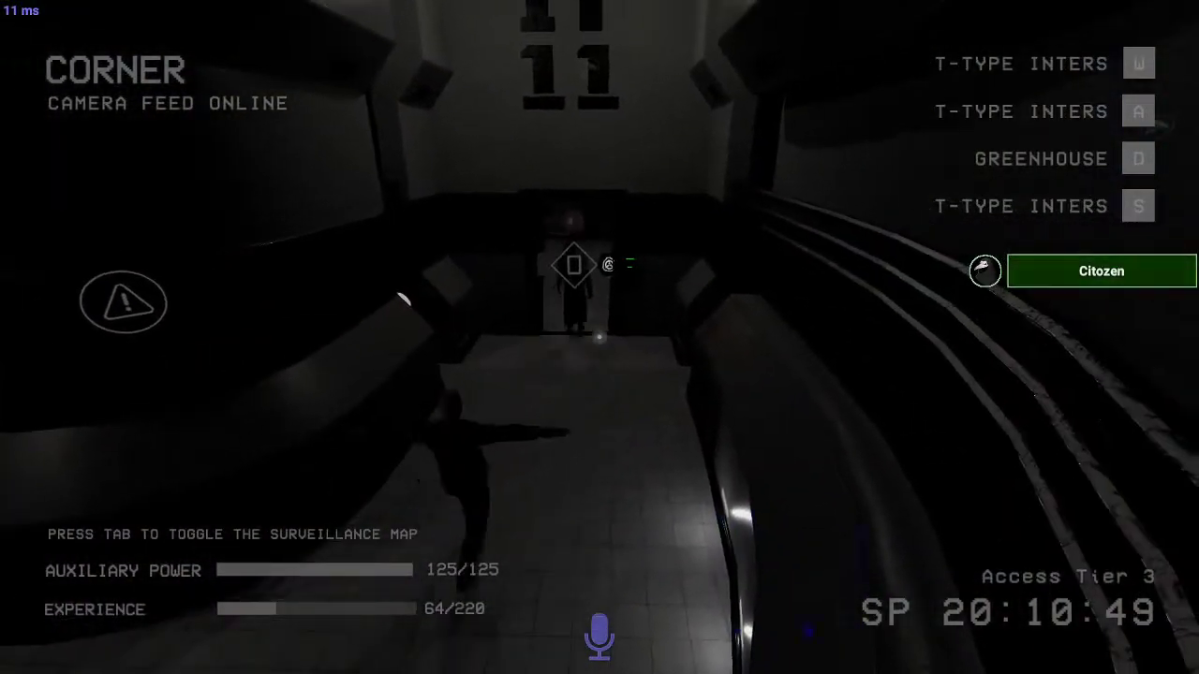
key(w)
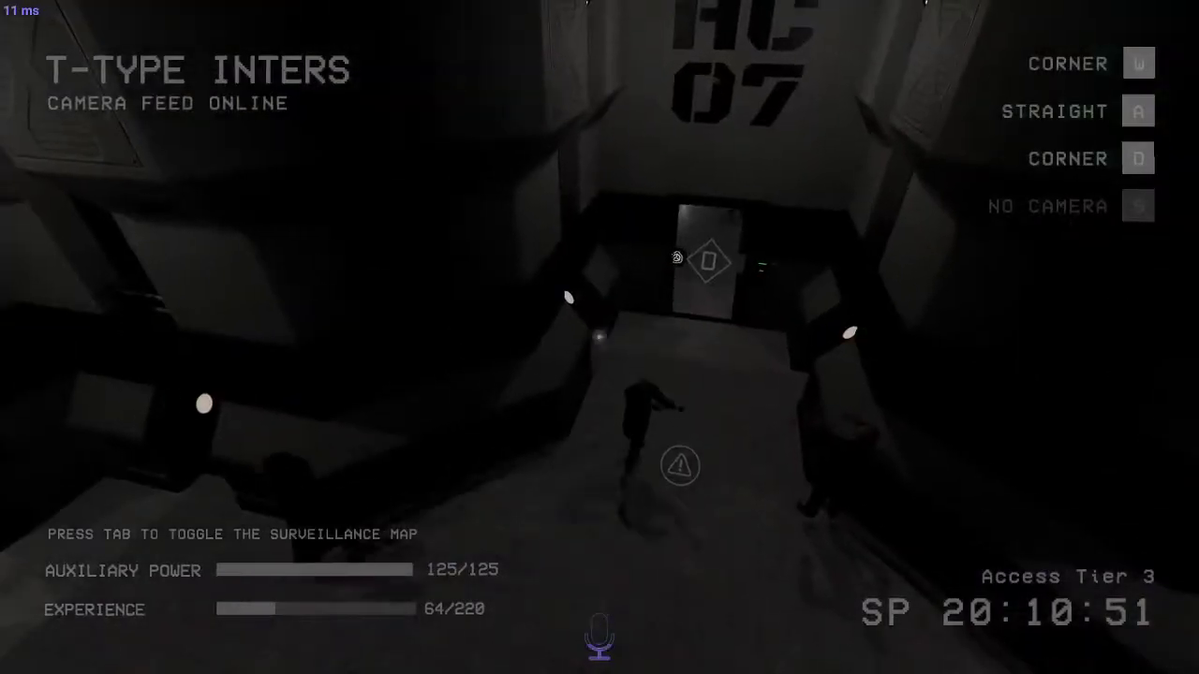
key(a)
key(d)
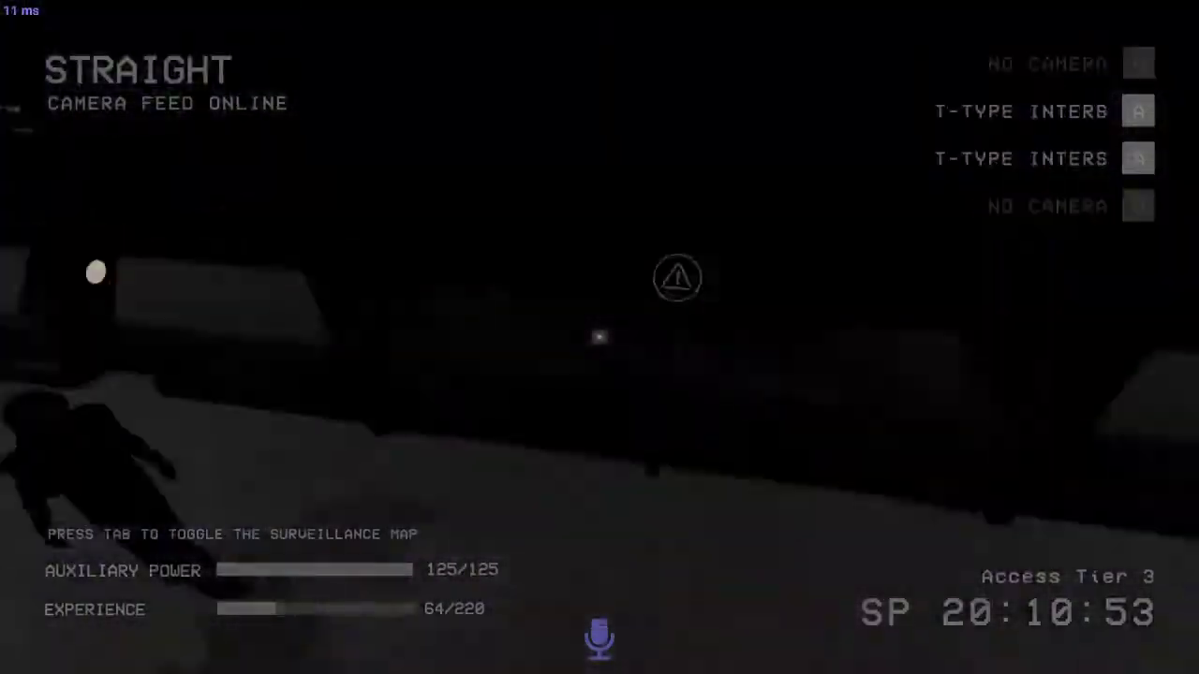
key(a)
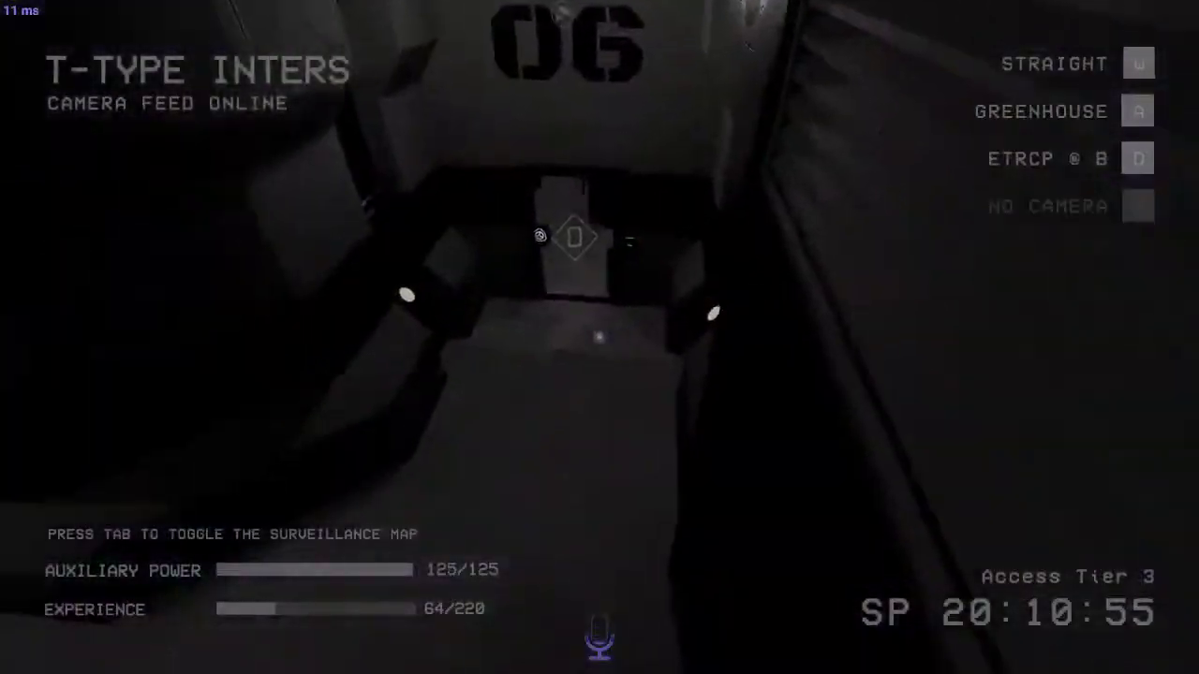
key(d)
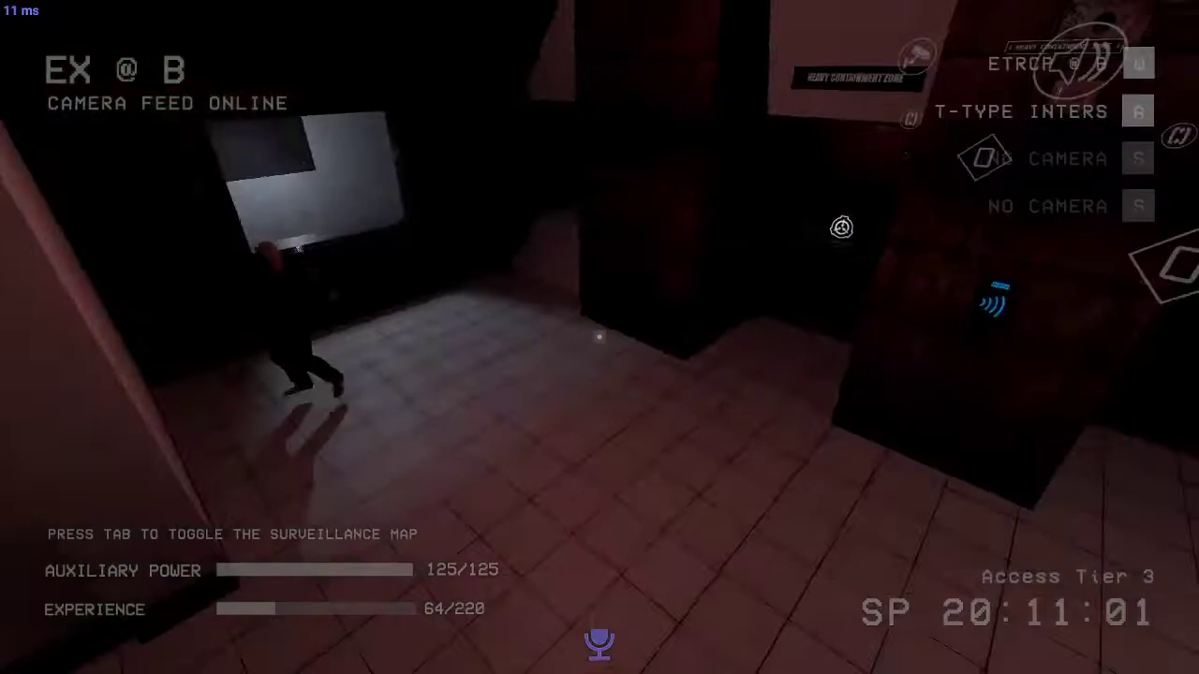
- Move to the ETRCP @ B and LCZ @ A cameras and operate the door beside the Class-D
key(w)
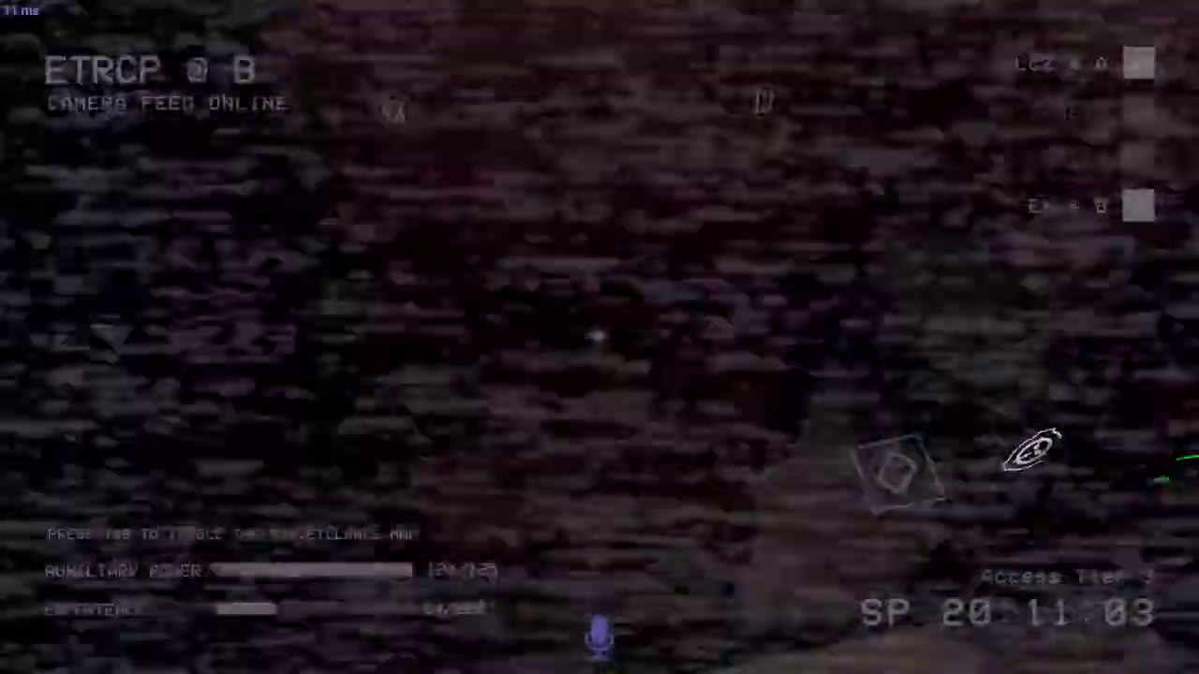
key(w)
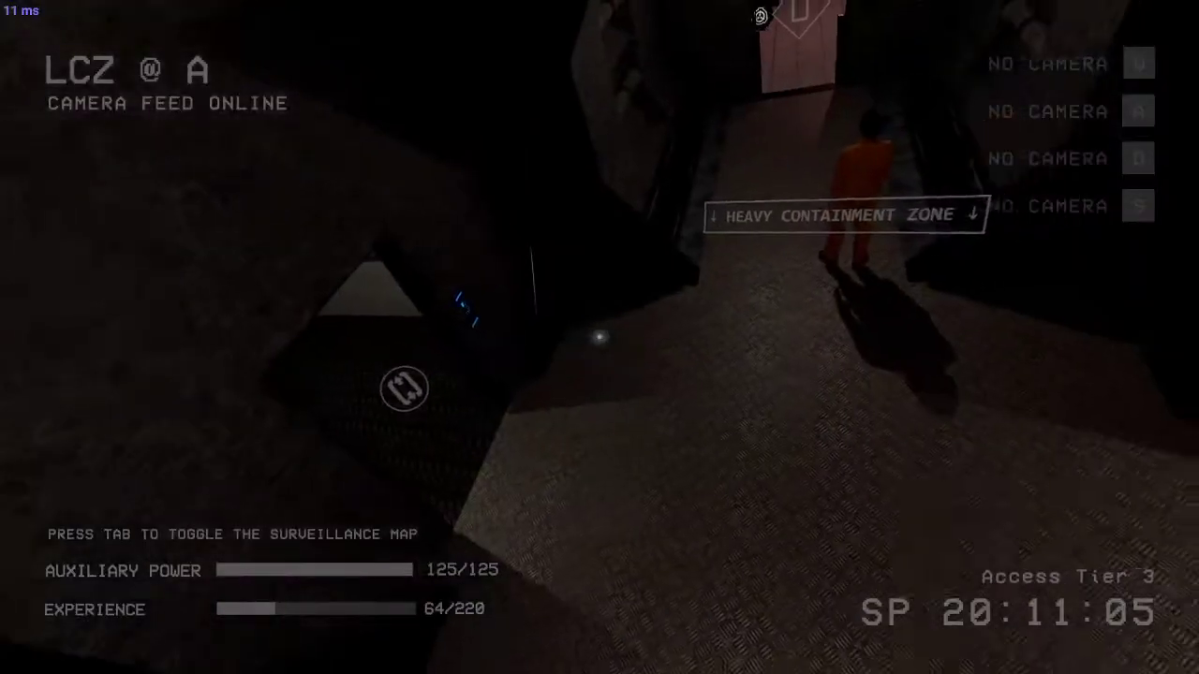
drag(599, 337, 481, 369)
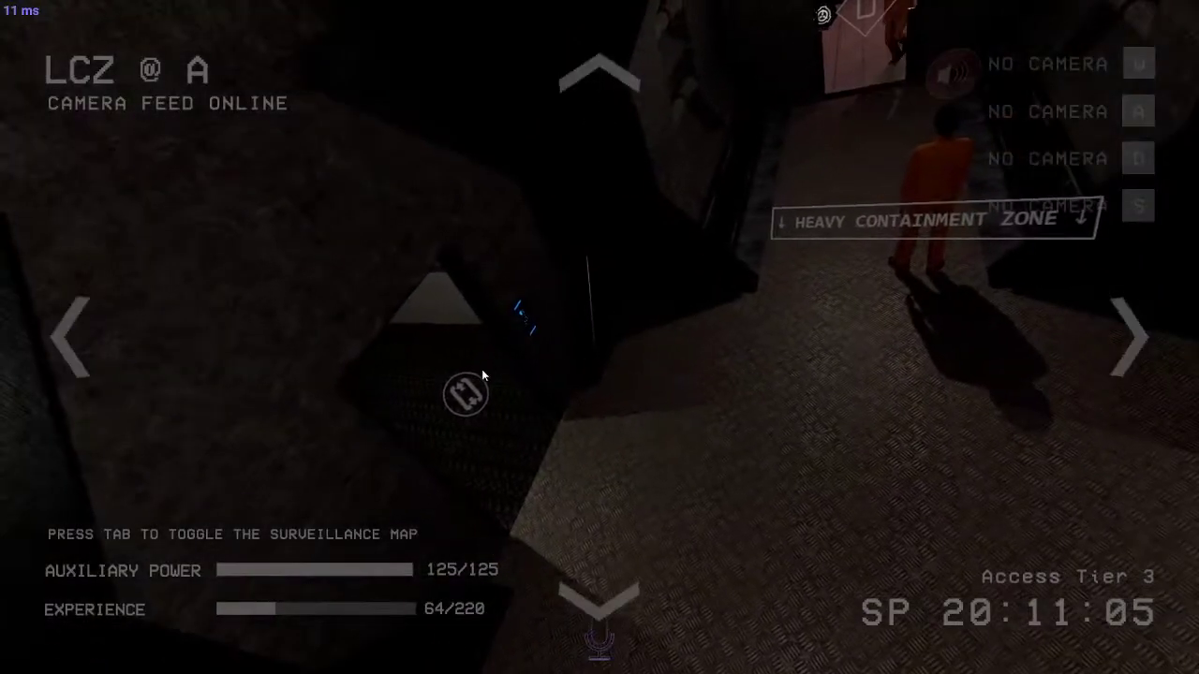
click(692, 377)
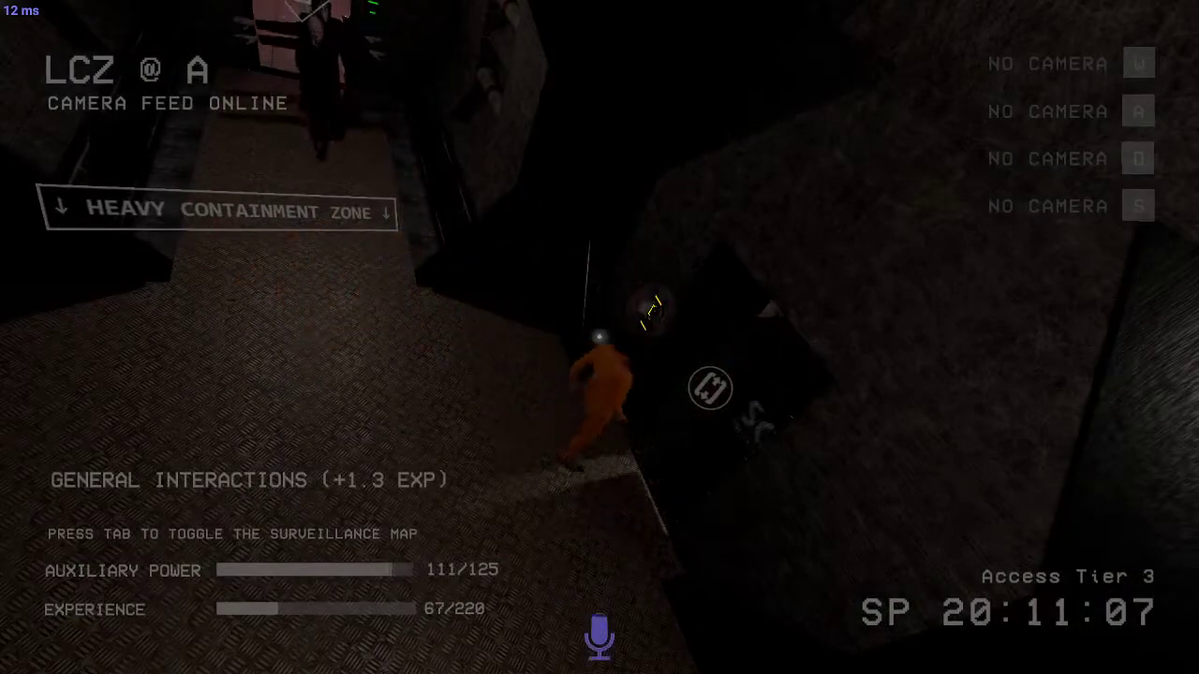
- Follow people along the Heavy Containment corridor from the HCZ @ A and LCZ @ A cameras
drag(599, 337, 599, 337)
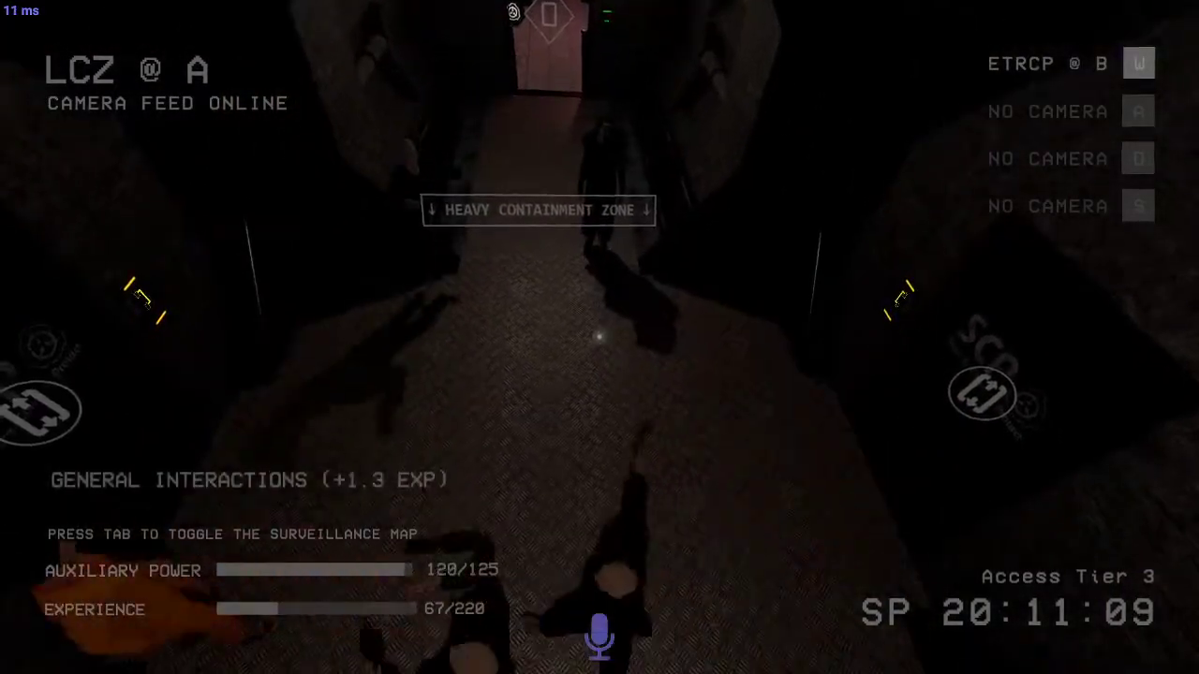
drag(580, 358, 487, 393)
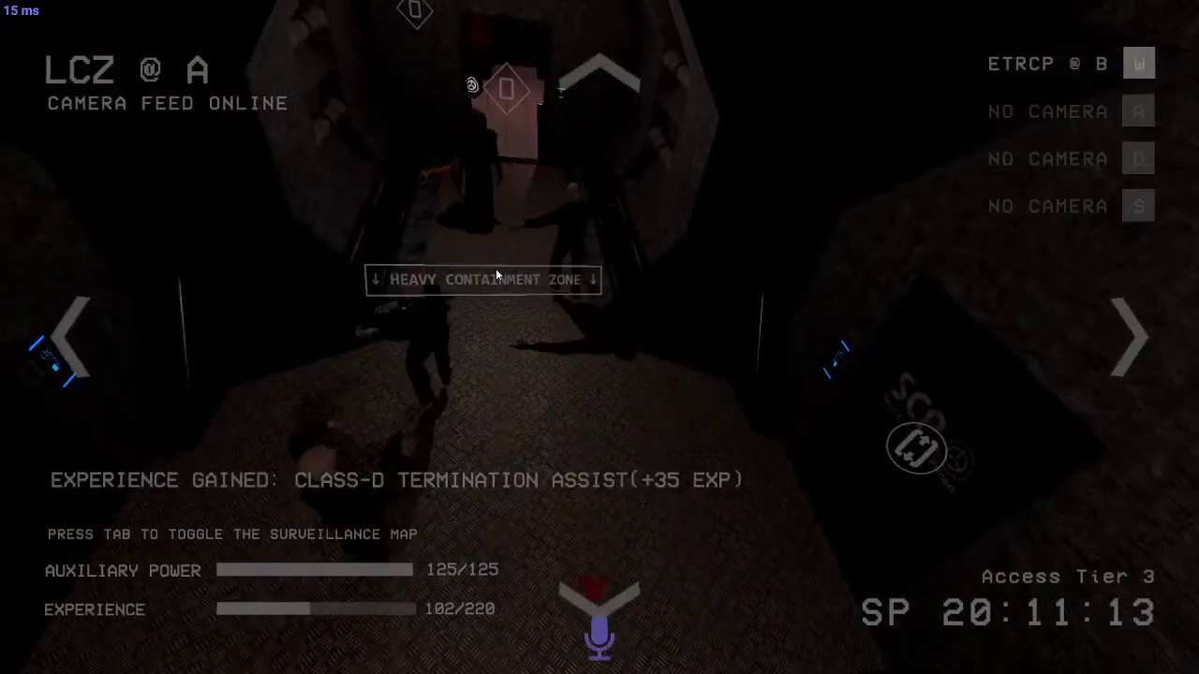
key(w)
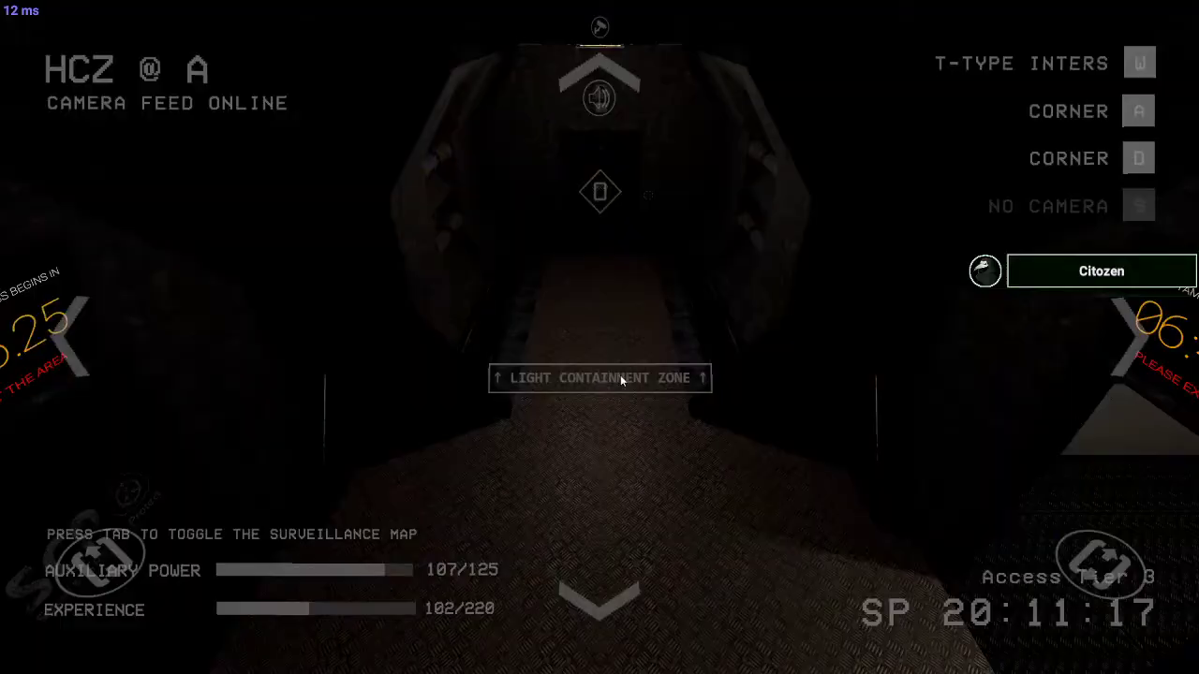
click(620, 377)
key(Tab)
key(Tab)
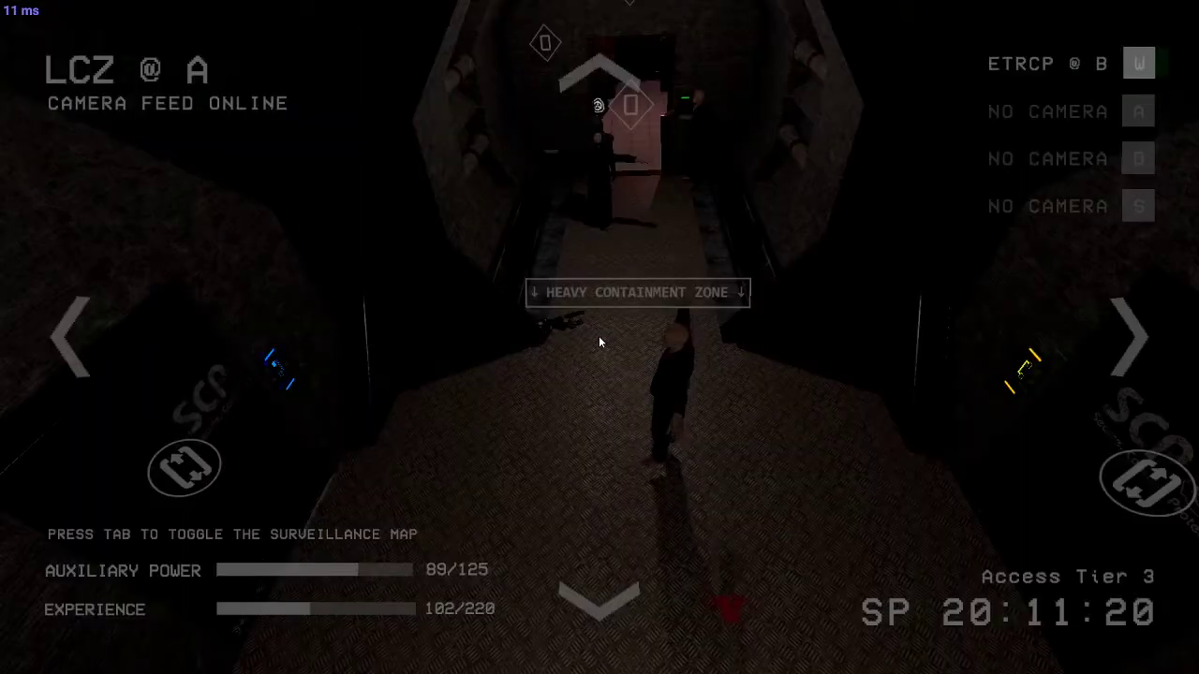
drag(598, 335, 541, 650)
mouse_move(650, 298)
mouse_down()
mouse_move(635, 329)
mouse_move(593, 356)
mouse_move(640, 315)
mouse_up()
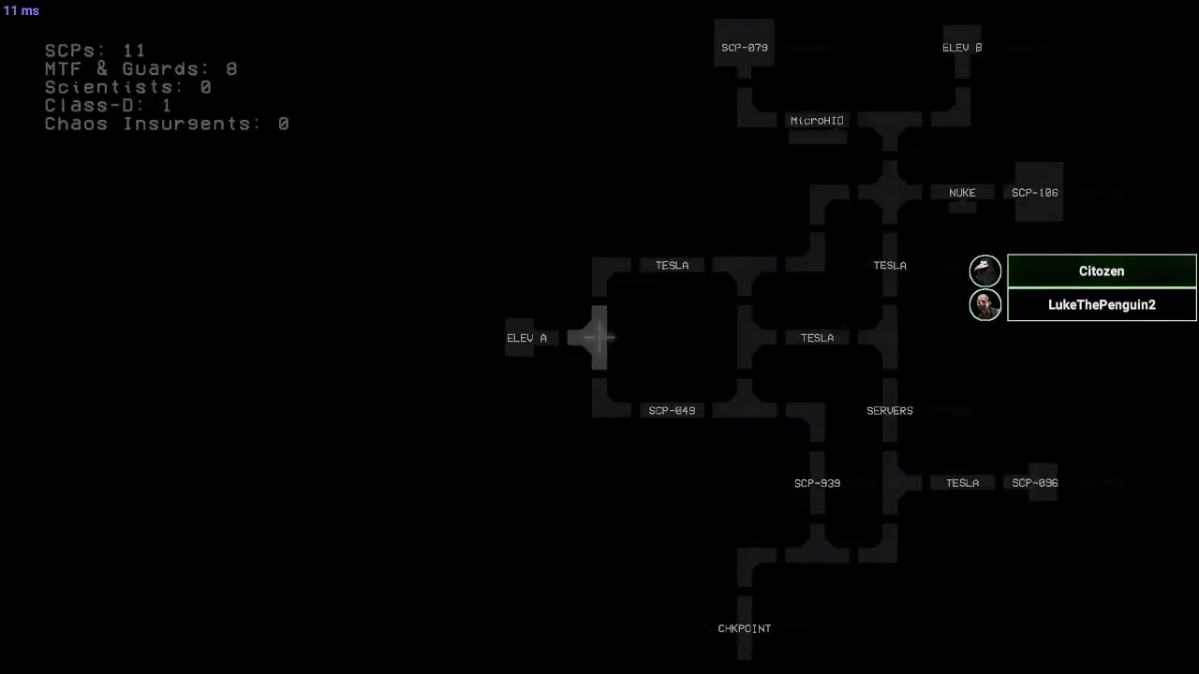
- Centre the Heavy Containment map on the TESLA room, then return to the camera feed
drag(598, 339, 432, 356)
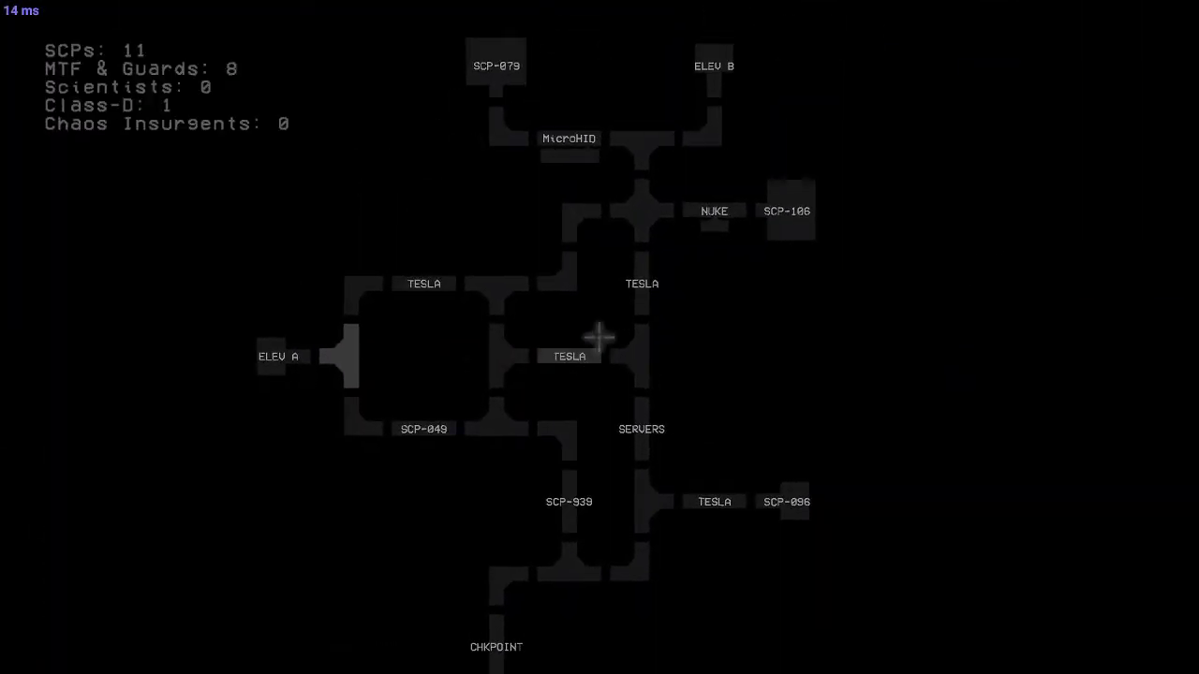
key(Tab)
key(Tab)
drag(599, 337, 561, 306)
key(Tab)
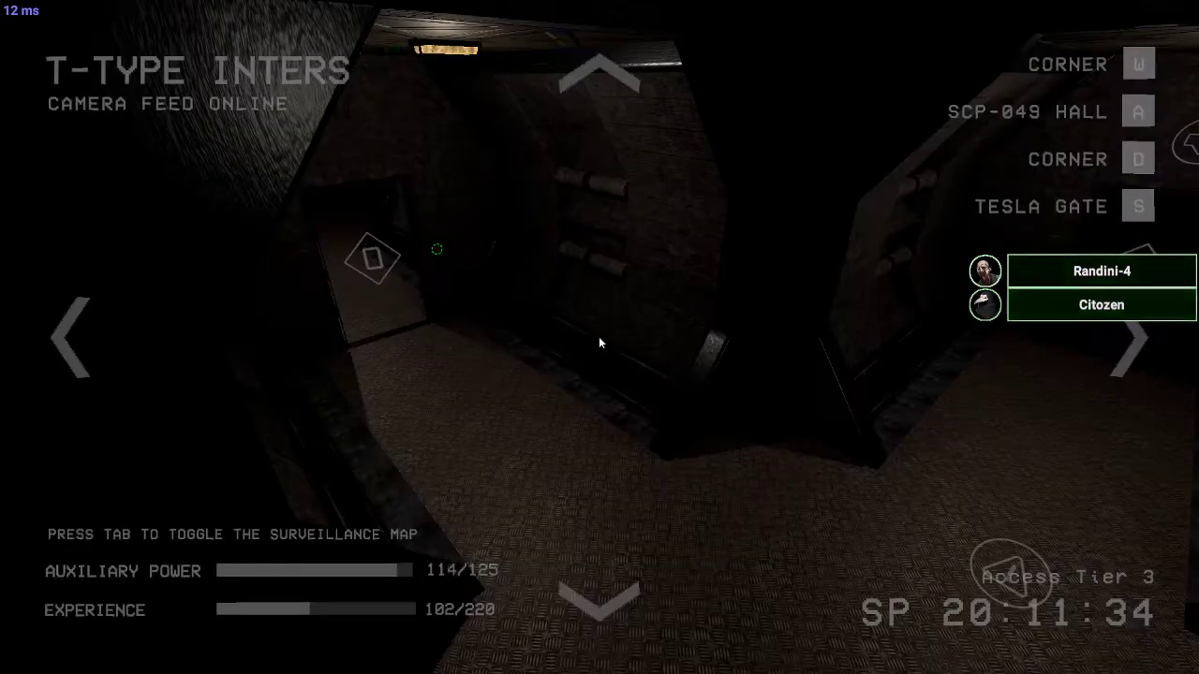
key(Tab)
key(Tab)
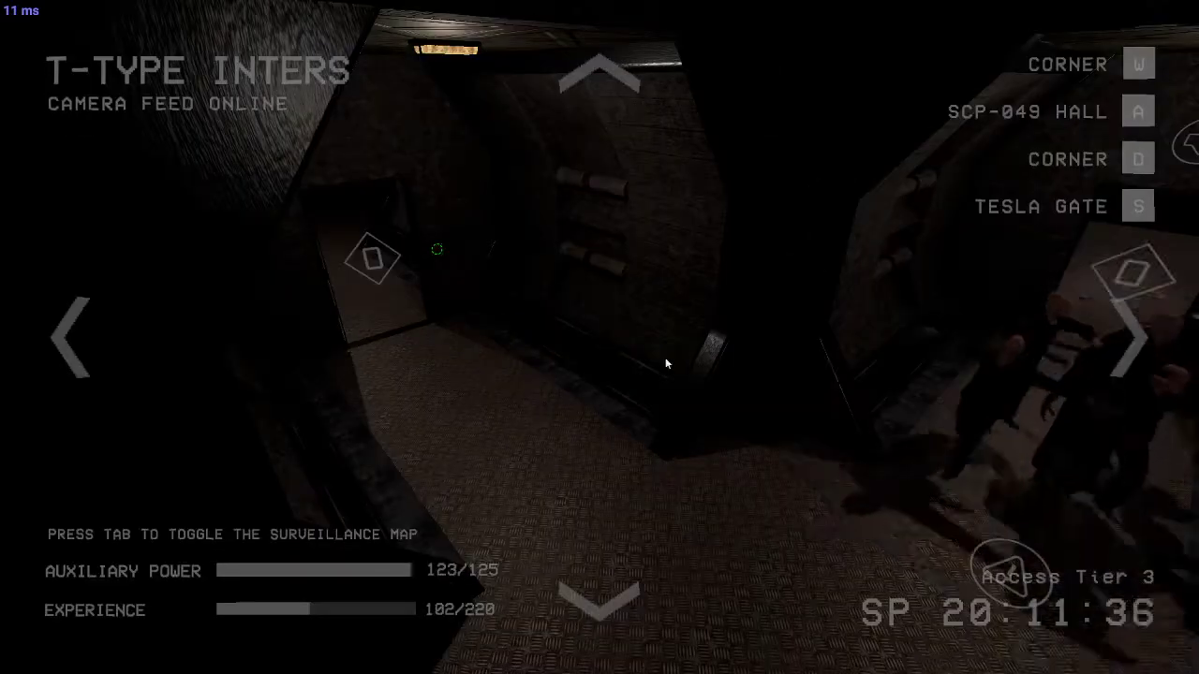
- Cycle the nearby intersection cameras, then jump to the SCP-049 hall camera
key(w)
key(d)
key(s)
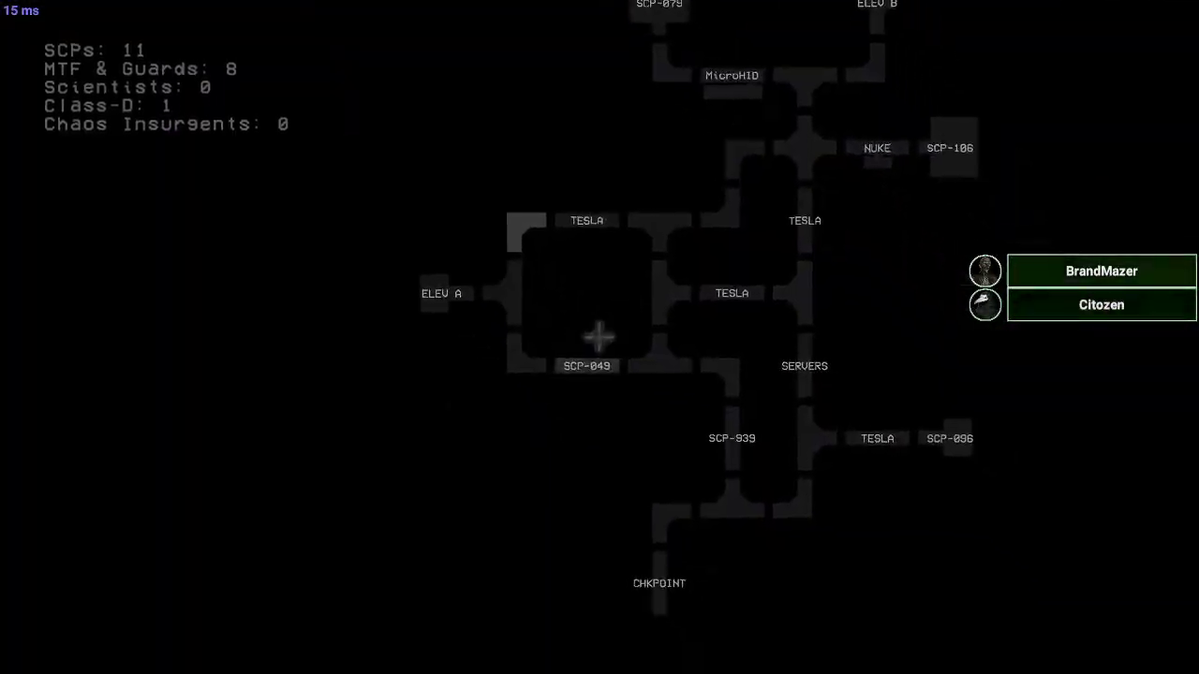
click(598, 347)
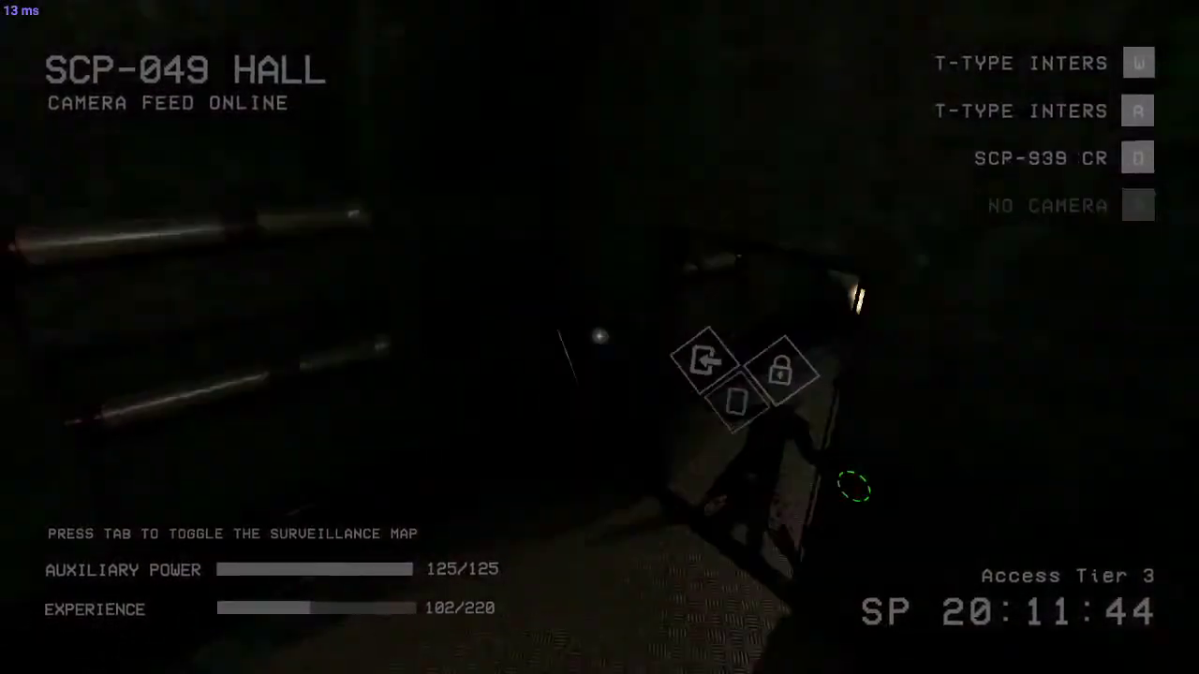
- Watch the fight from T-TYPE INTERS and neighbouring cameras, operating a door, until Access Tier 4 unlocks
key(w)
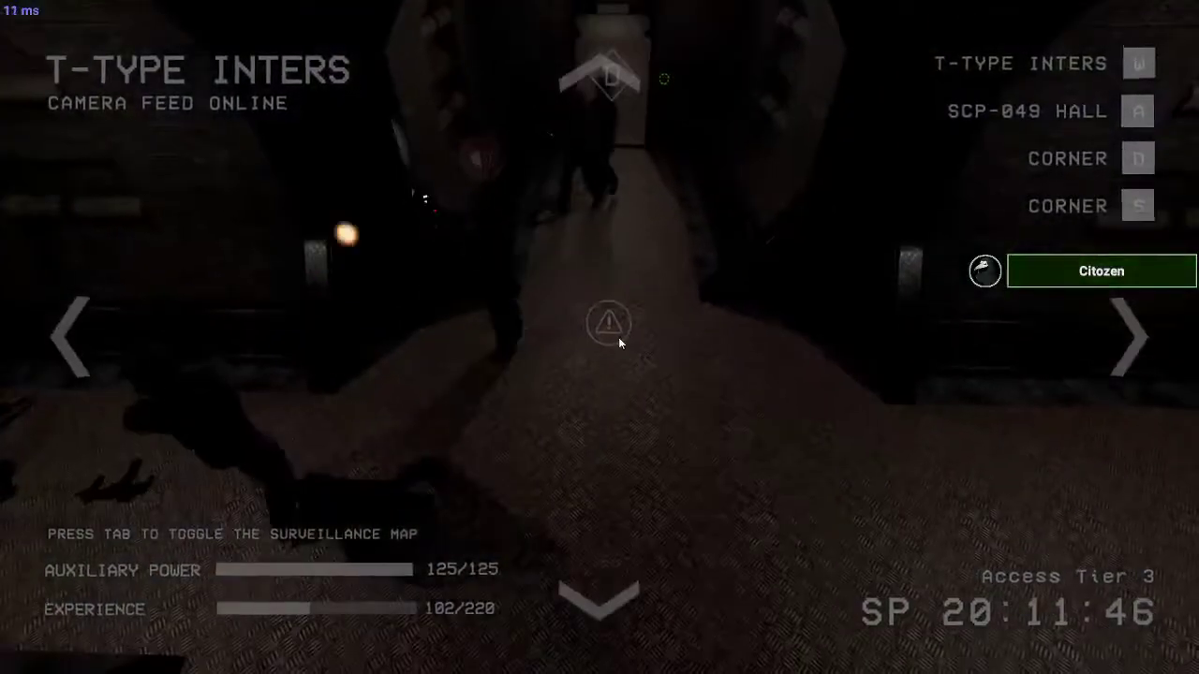
click(599, 337)
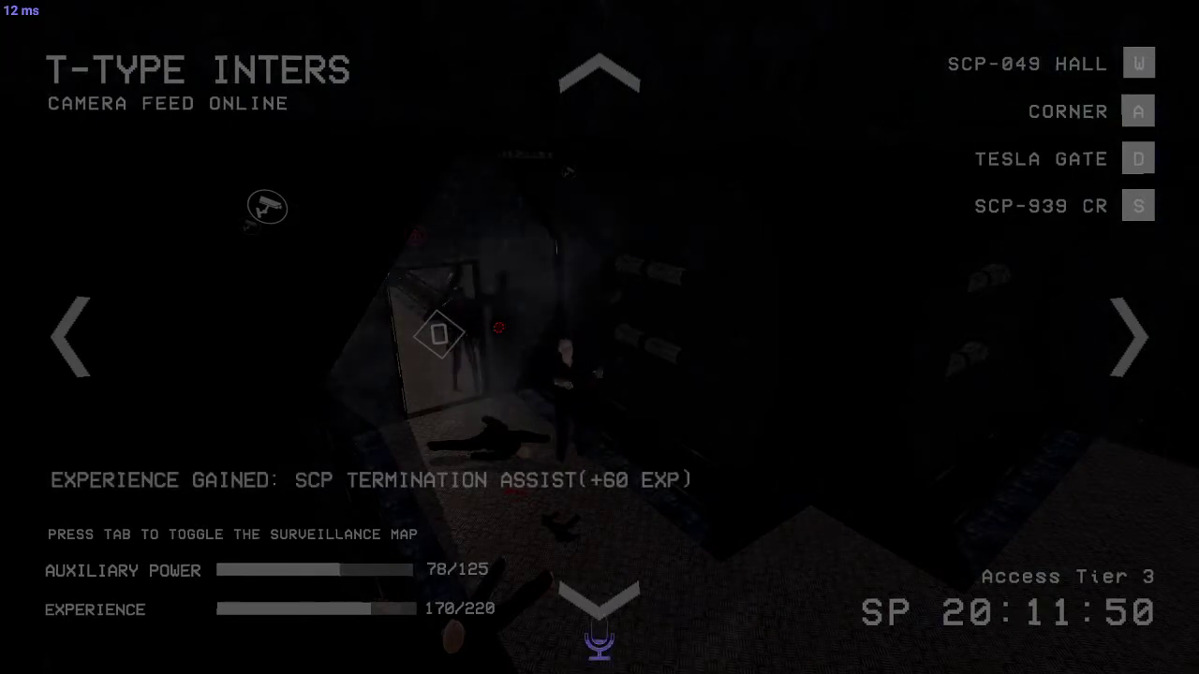
key(w)
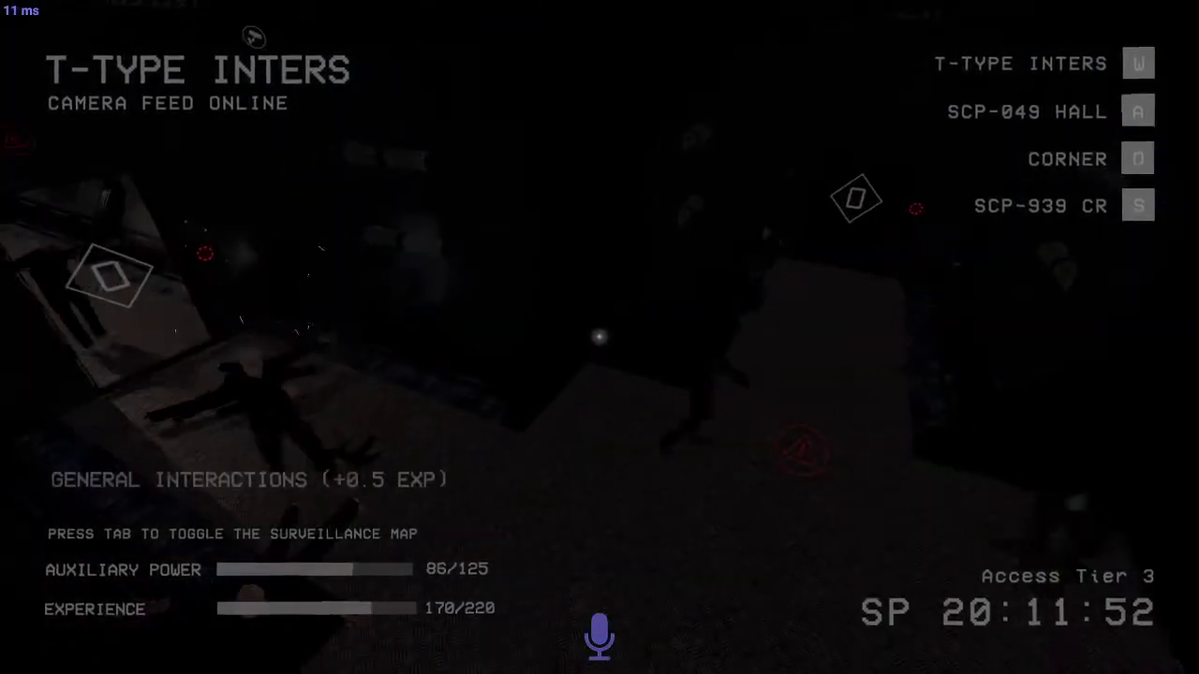
key(d)
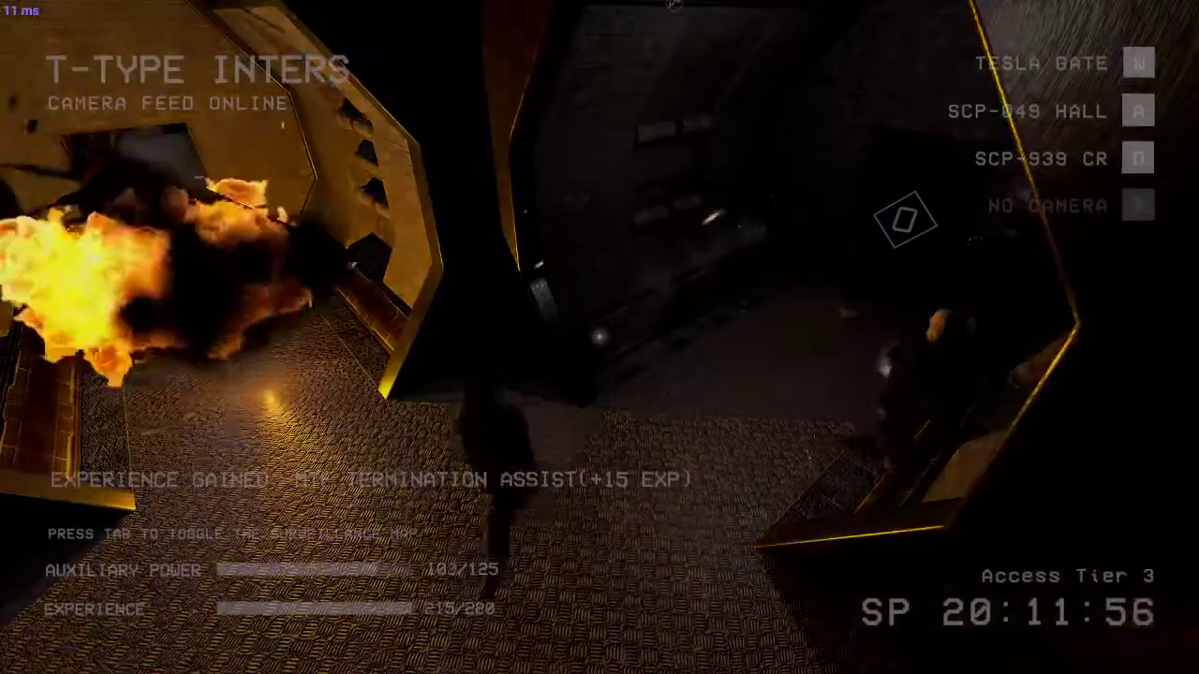
key(w)
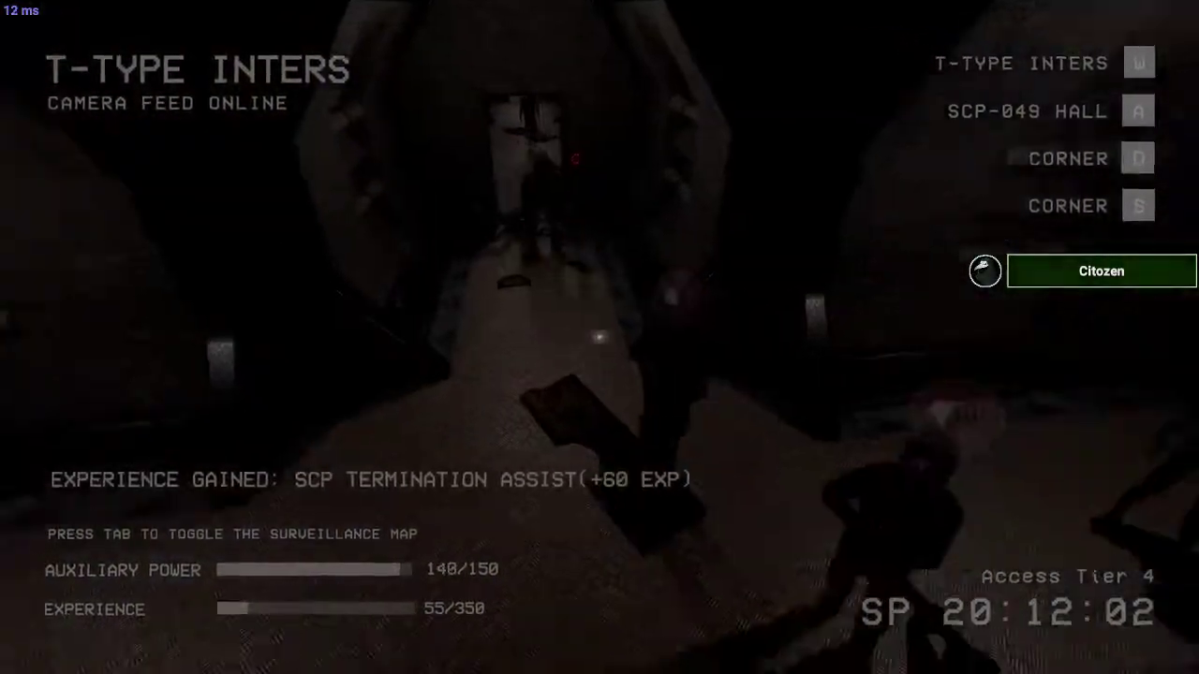
- Follow the fight across adjacent cameras toward the server hall, reaching 85/350 experience
key(w)
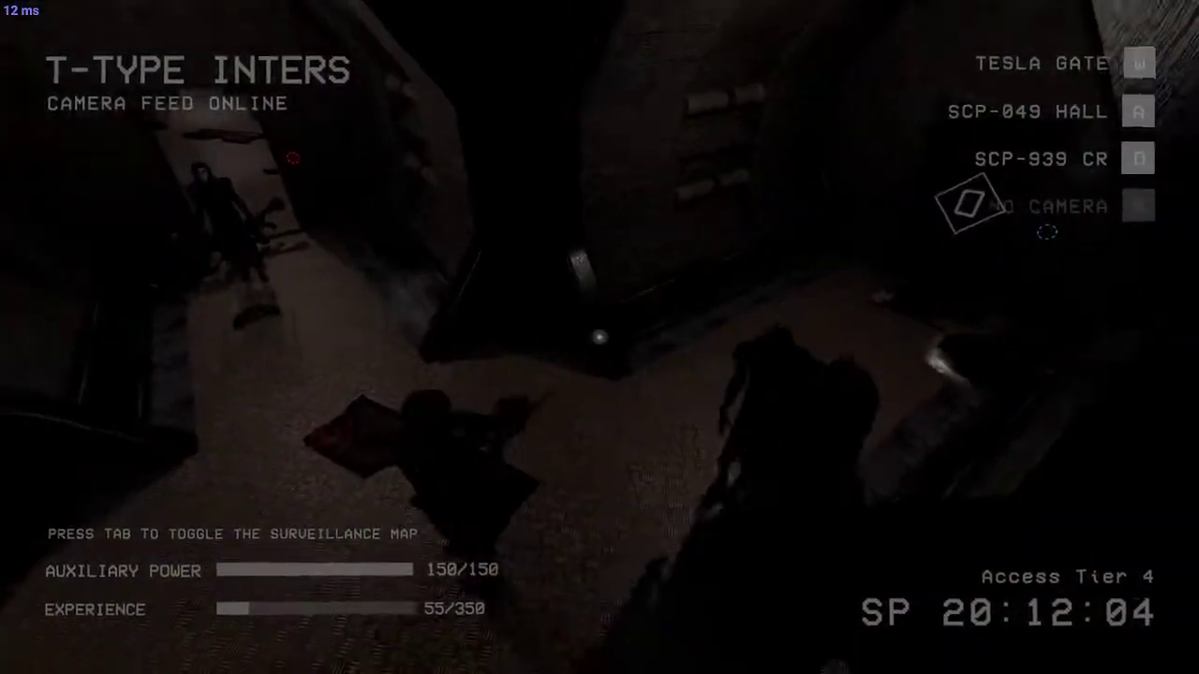
key(w)
key(w)
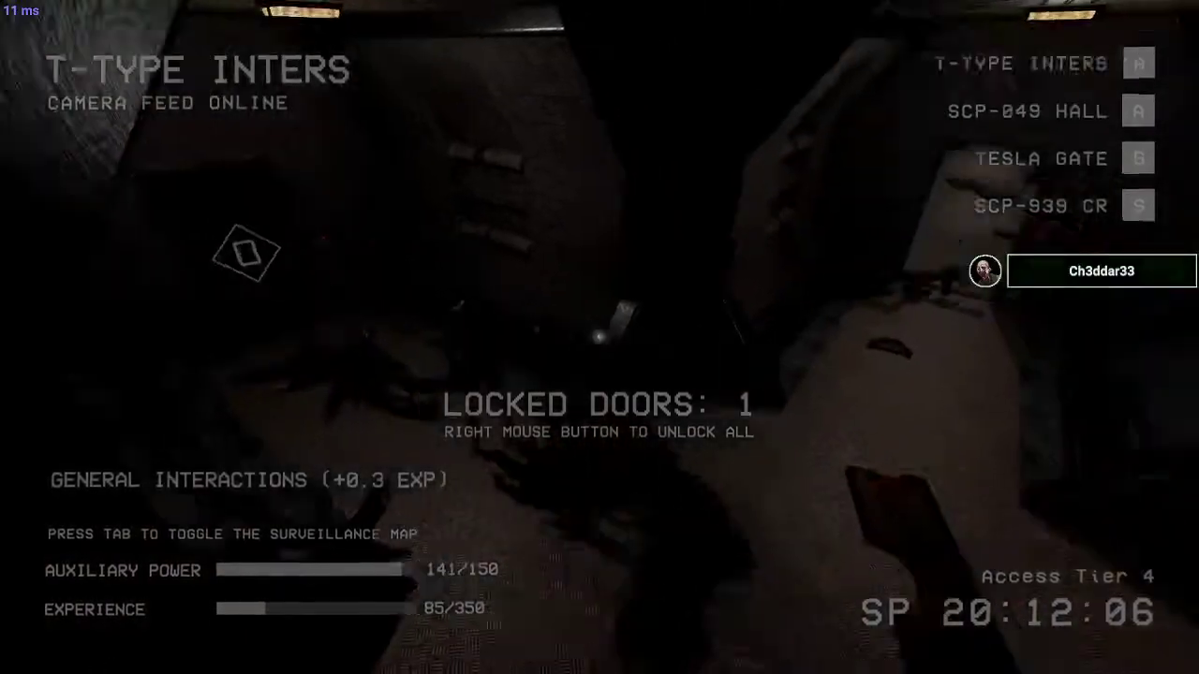
key(w)
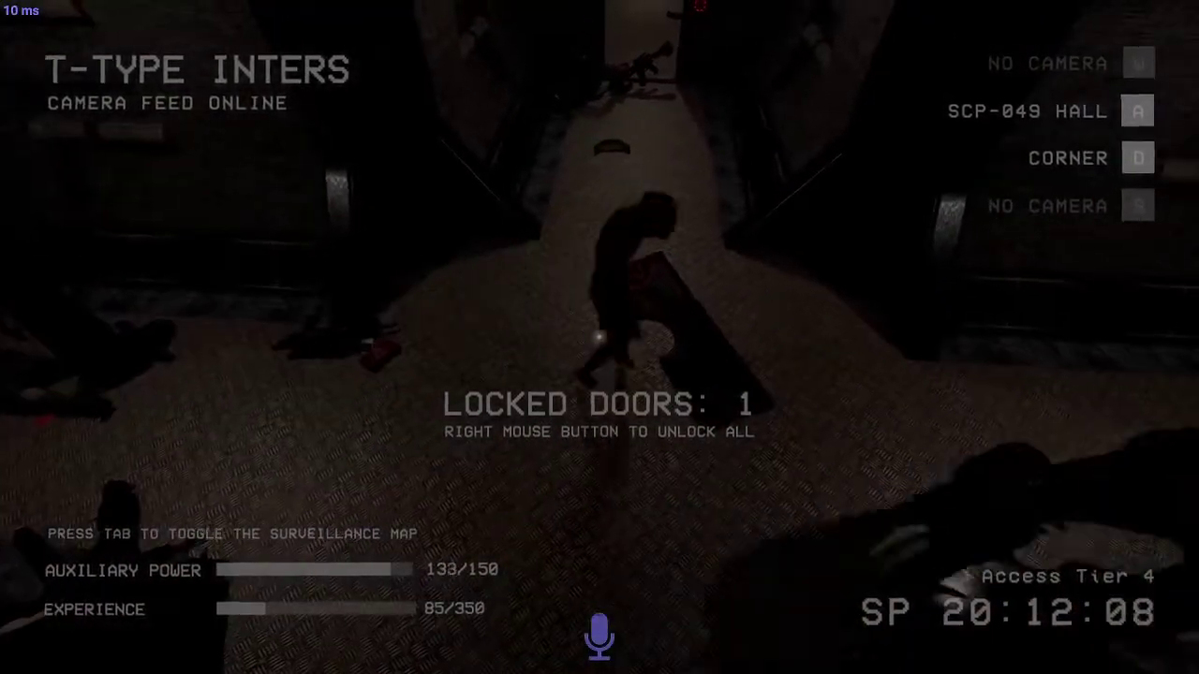
key(d)
key(w)
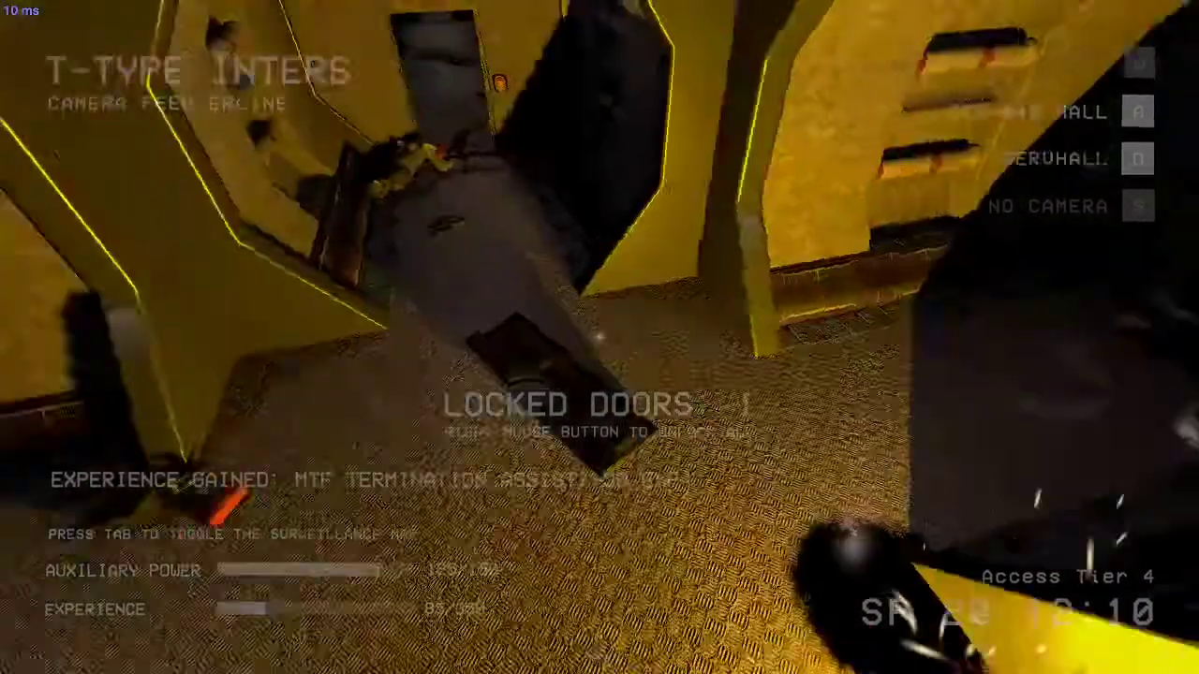
key(a)
key(w)
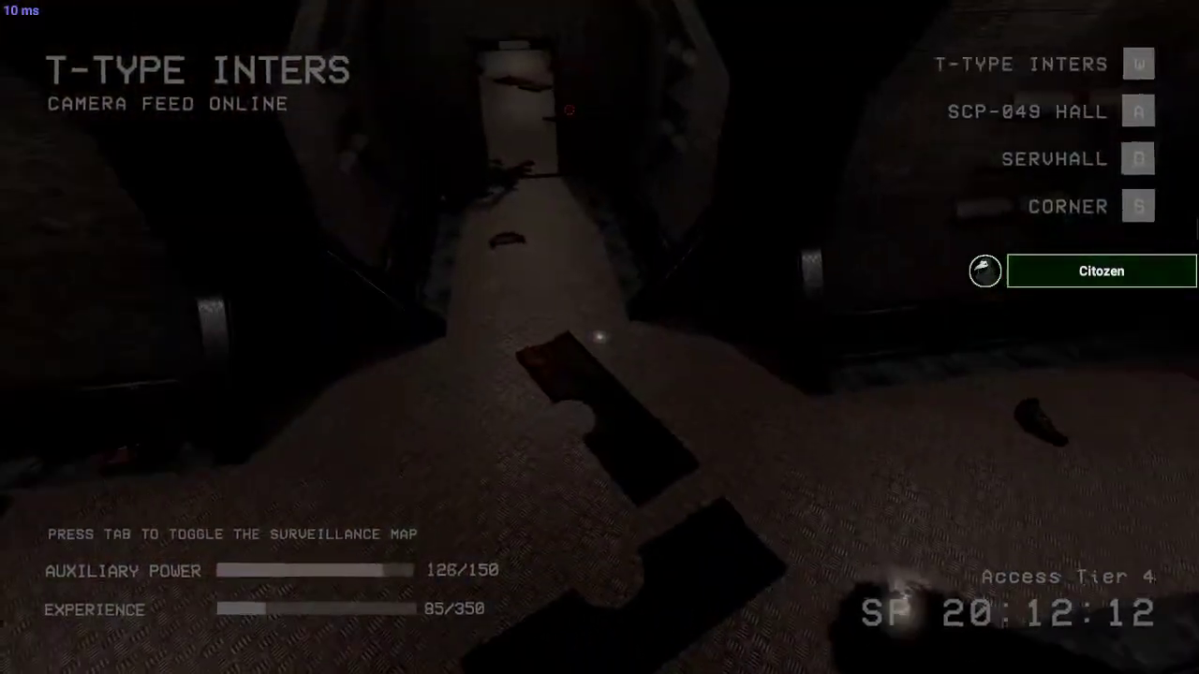
key(s)
- Check the zone map, jump through nearby cameras, then glance at the map again
key(Tab)
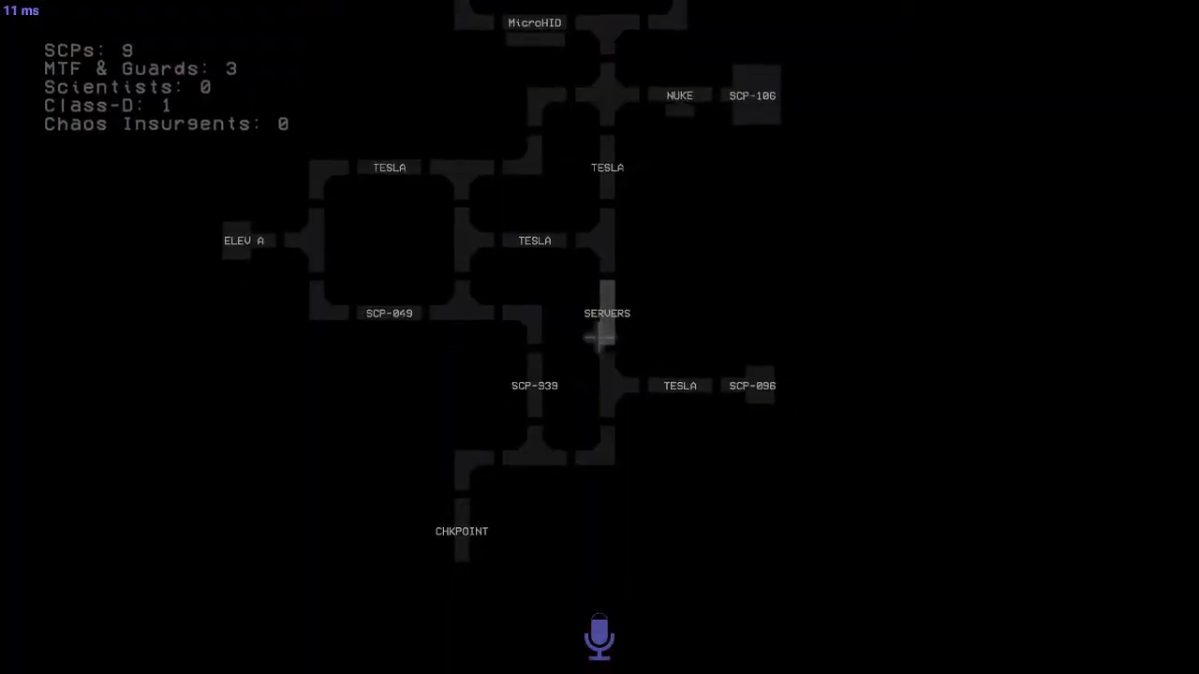
key(Tab)
key(s)
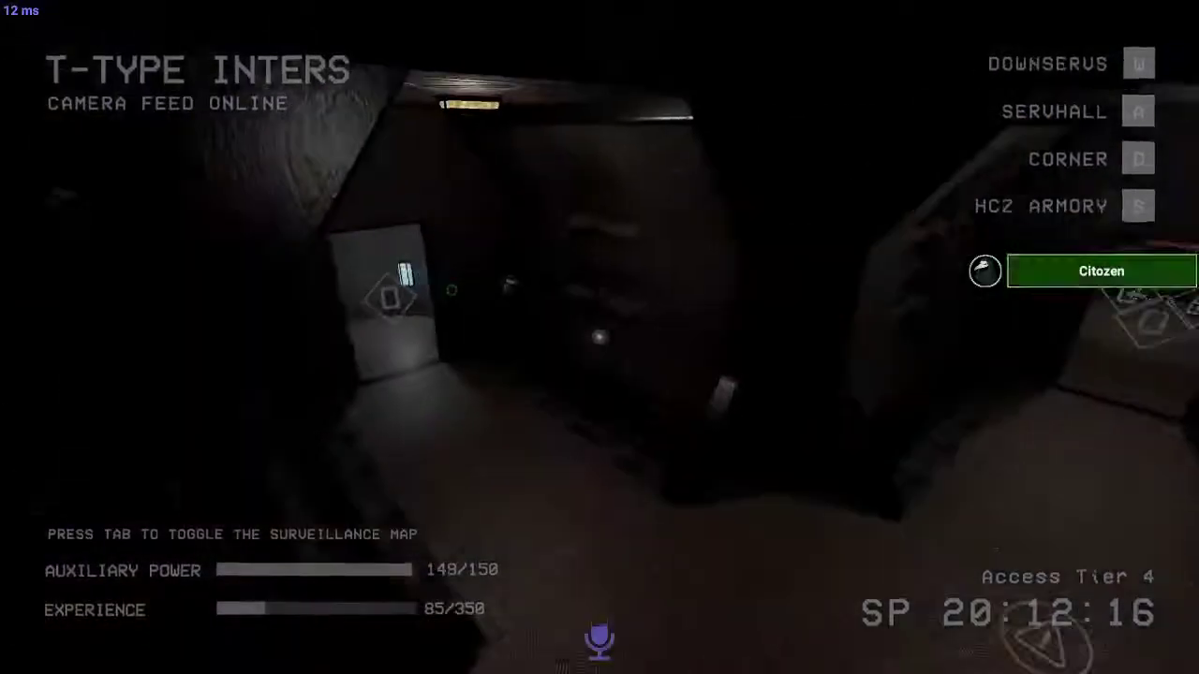
key(w)
key(s)
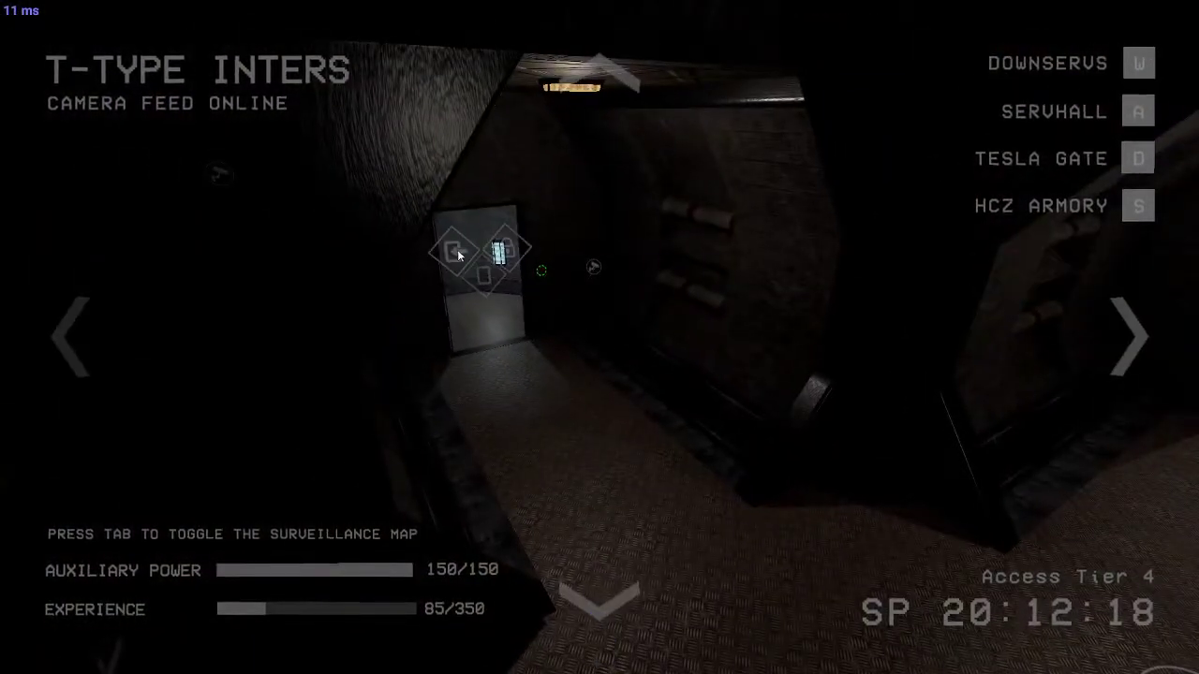
key(Tab)
key(Tab)
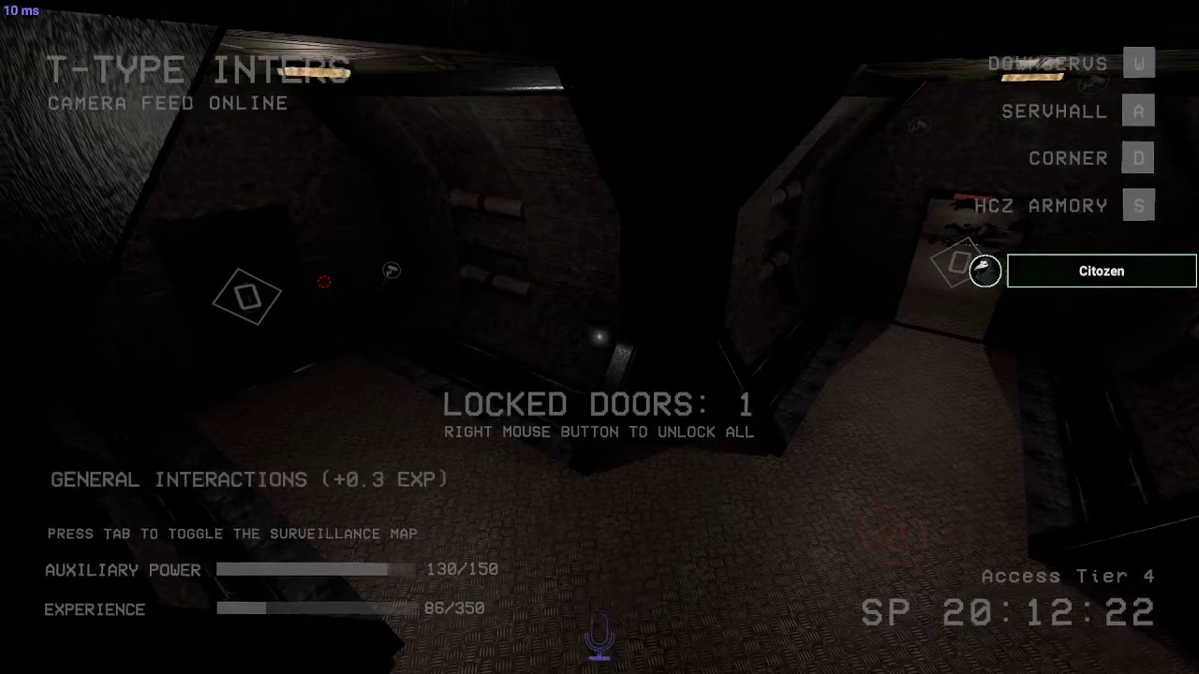
- Move through the corridor cameras toward the server hall
key(w)
key(w)
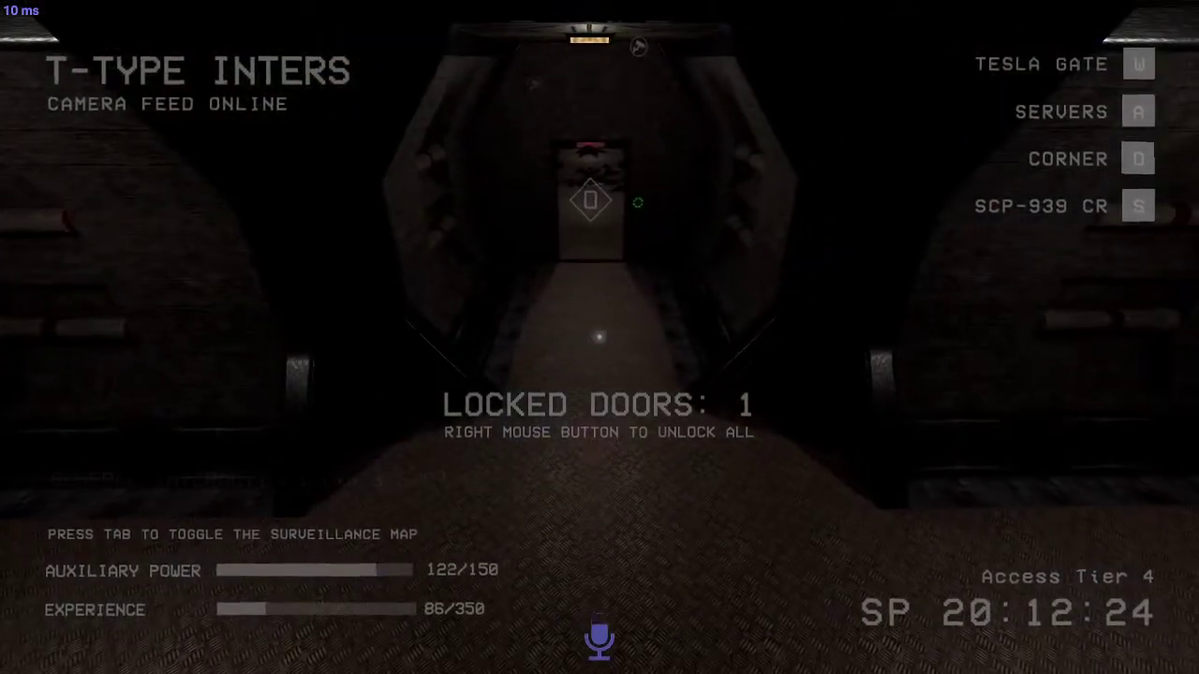
key(s)
key(w)
key(w)
key(a)
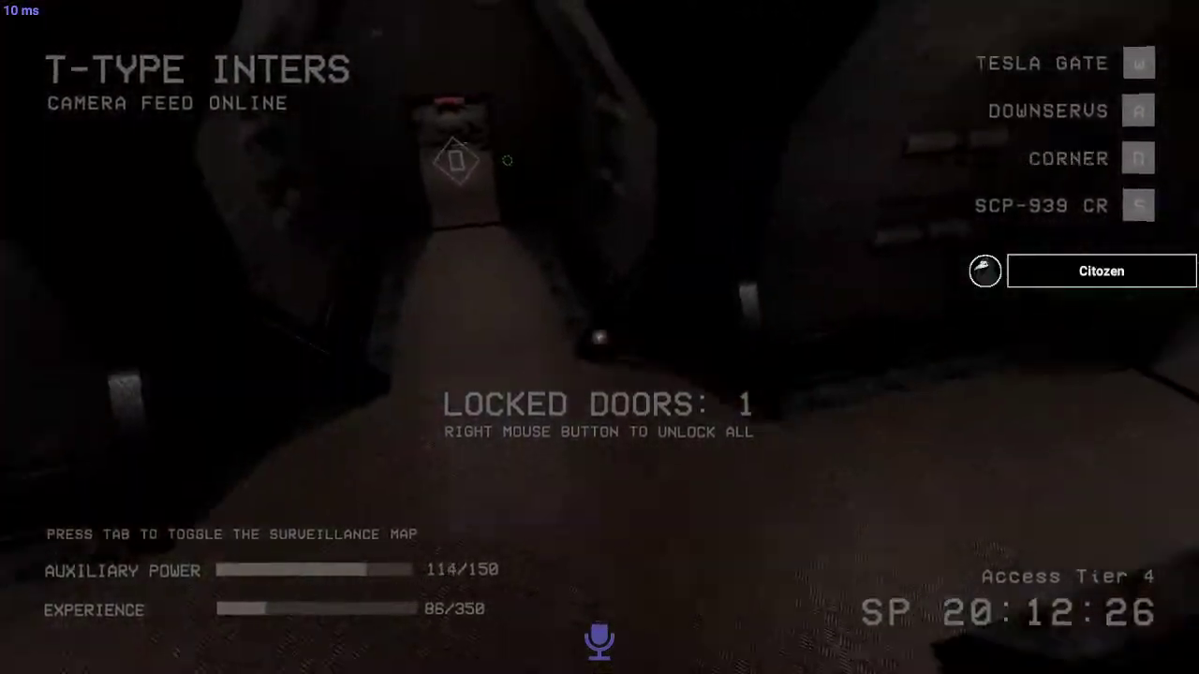
key(d)
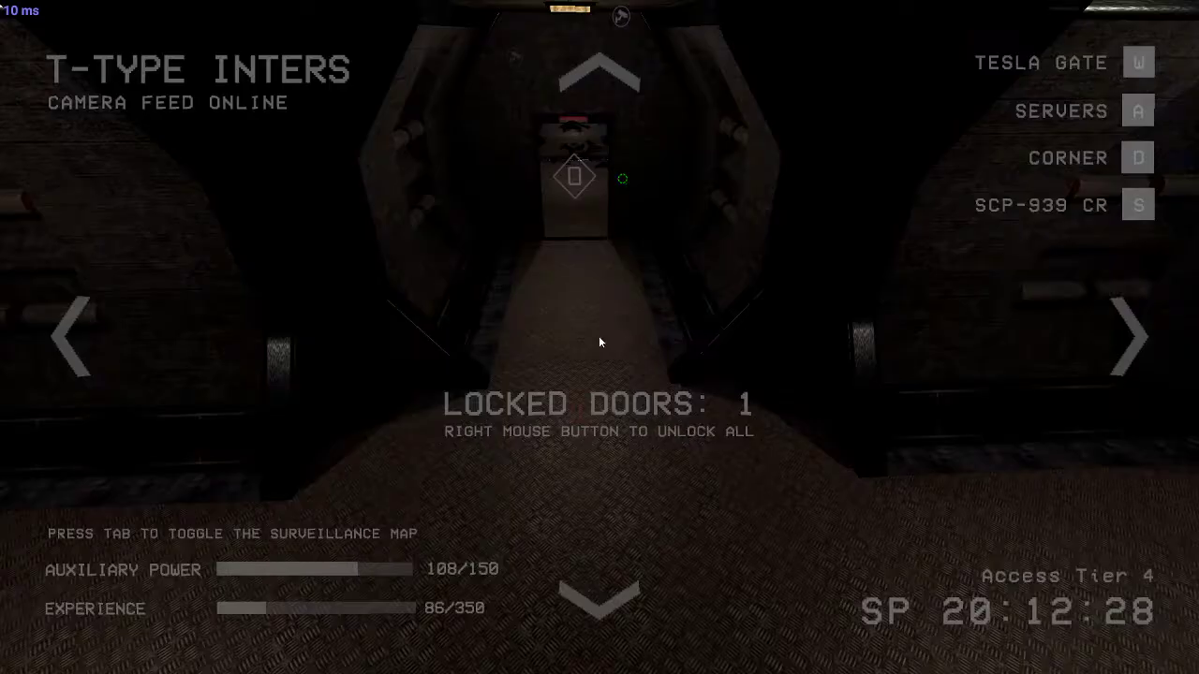
key(a)
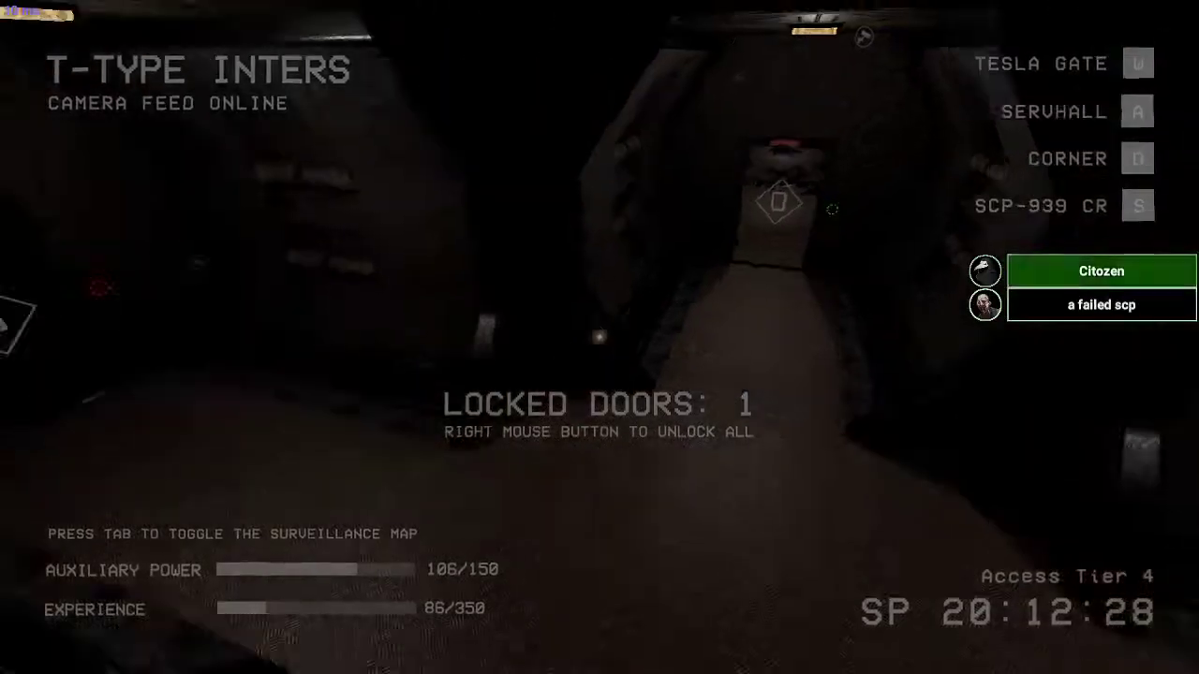
- Reach the SERVERS camera, return to T-TYPE INTERS, and bring up the facility map
key(Tab)
key(Tab)
key(w)
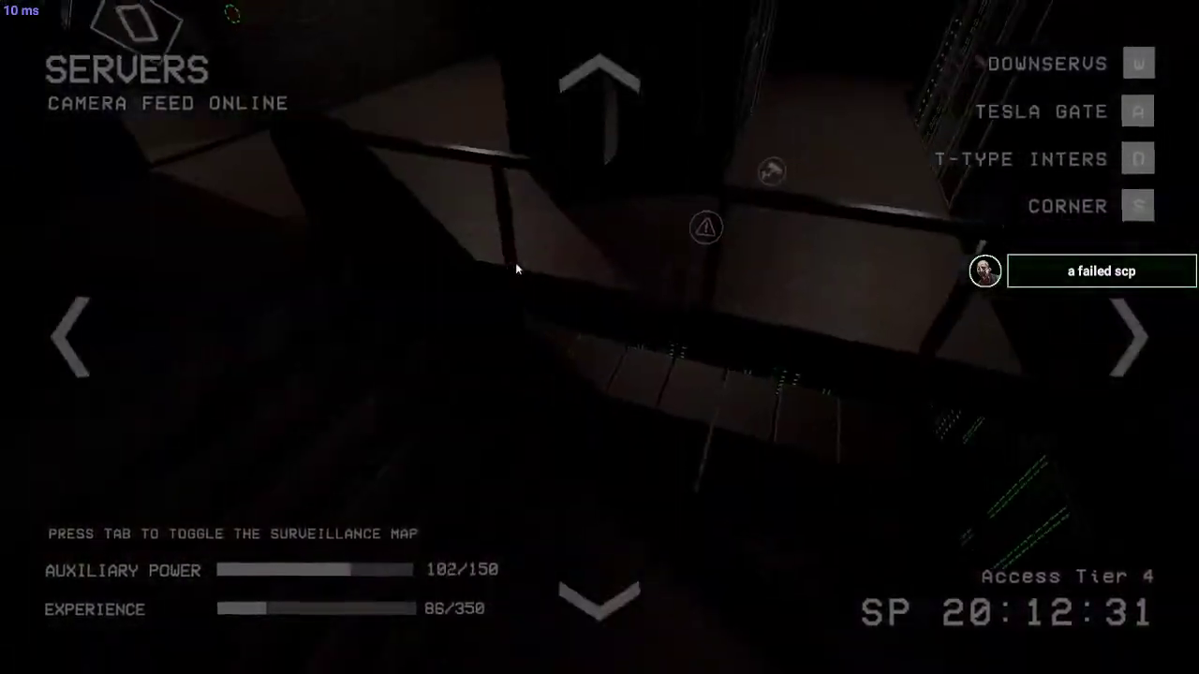
key(Tab)
click(598, 335)
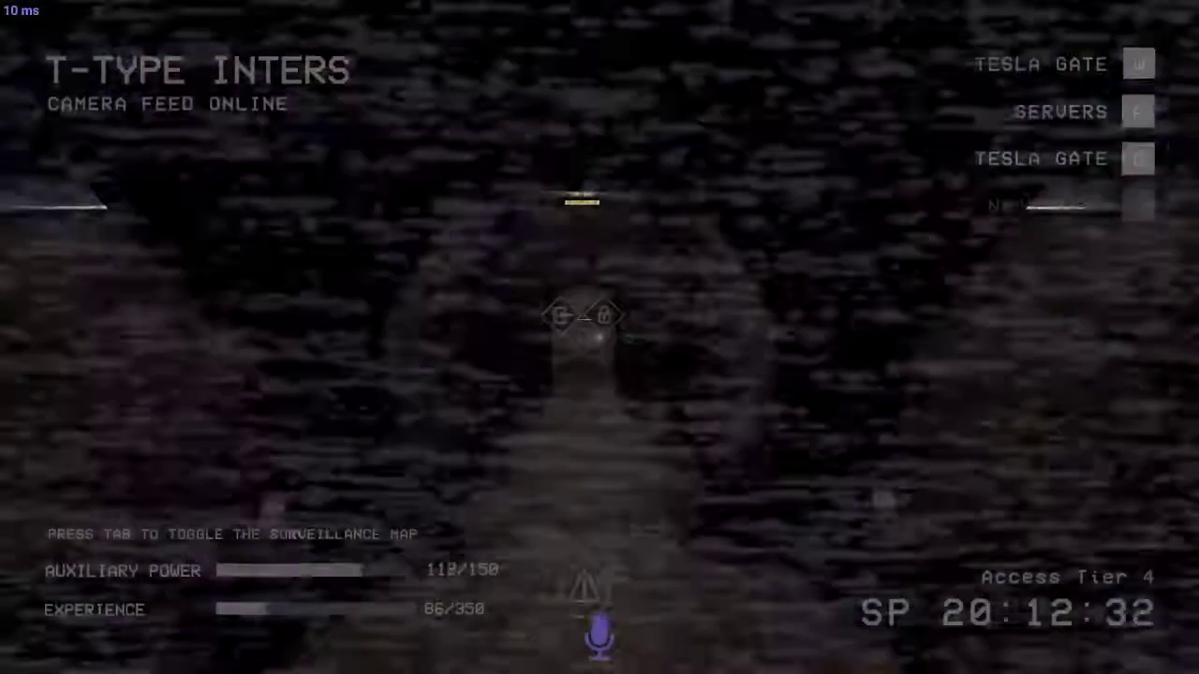
key(Tab)
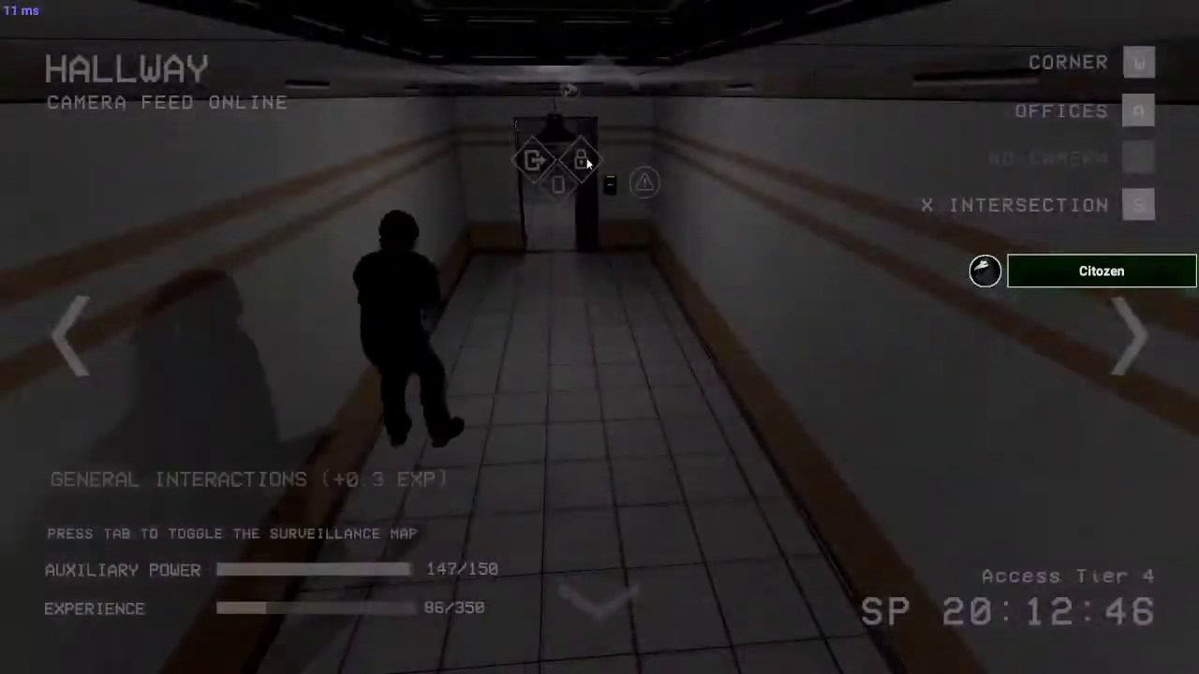
- Lock the door on the HALLWAY camera, then follow the soldier to the elevated hallway view
click(590, 160)
key(w)
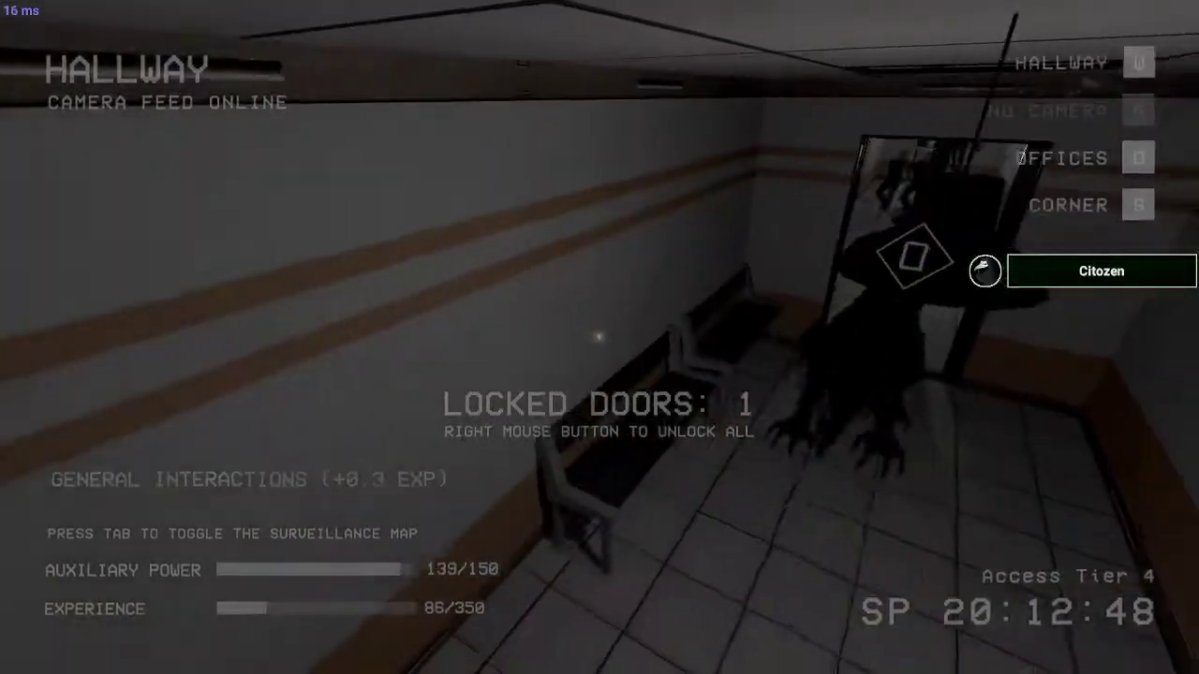
key(w)
key(d)
key(s)
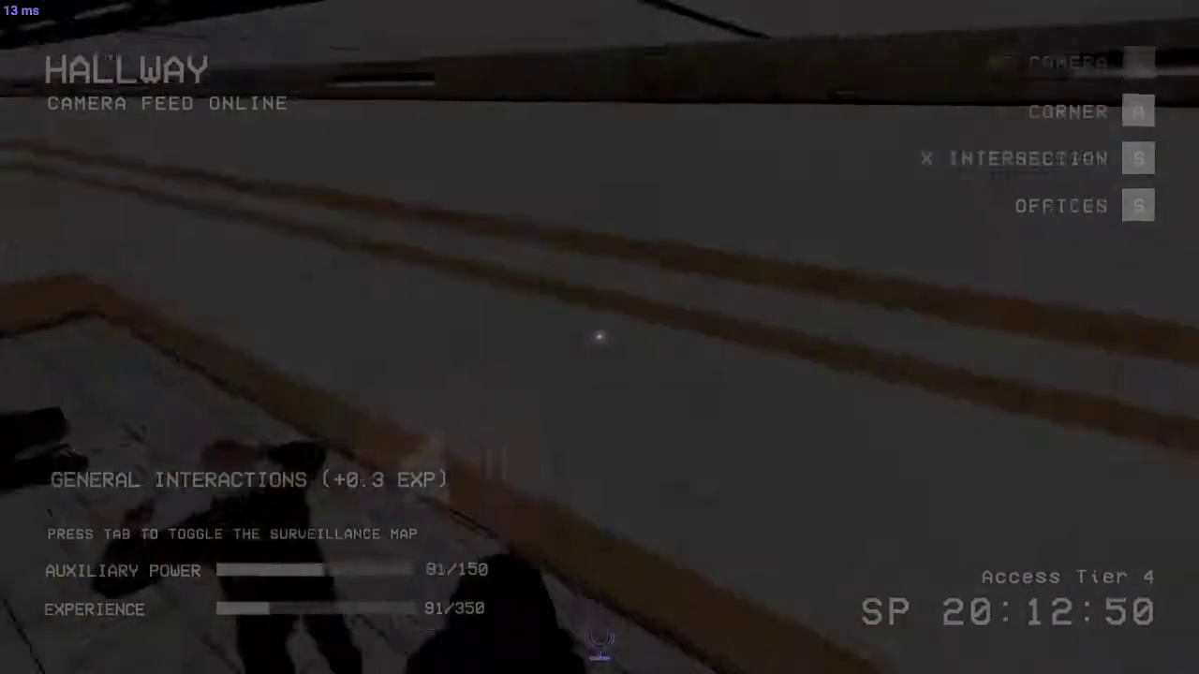
key(w)
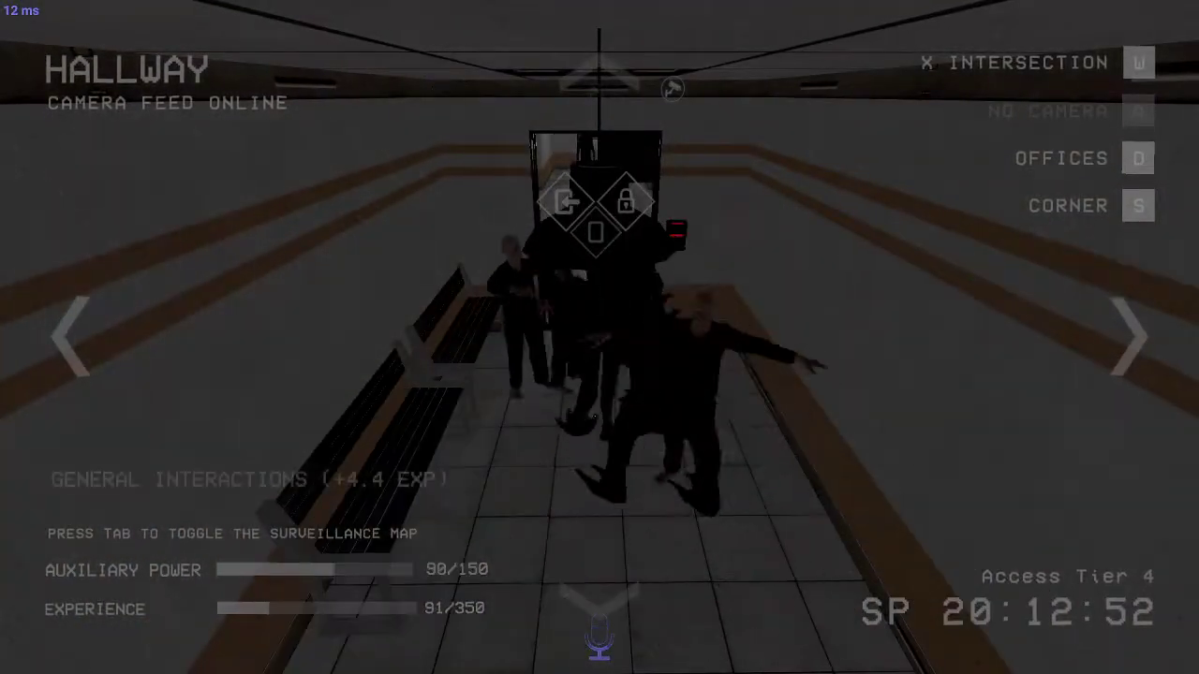
- Cycle the hallway cameras to X INTERSECTION as the round ends with SCPs winning
key(d)
key(s)
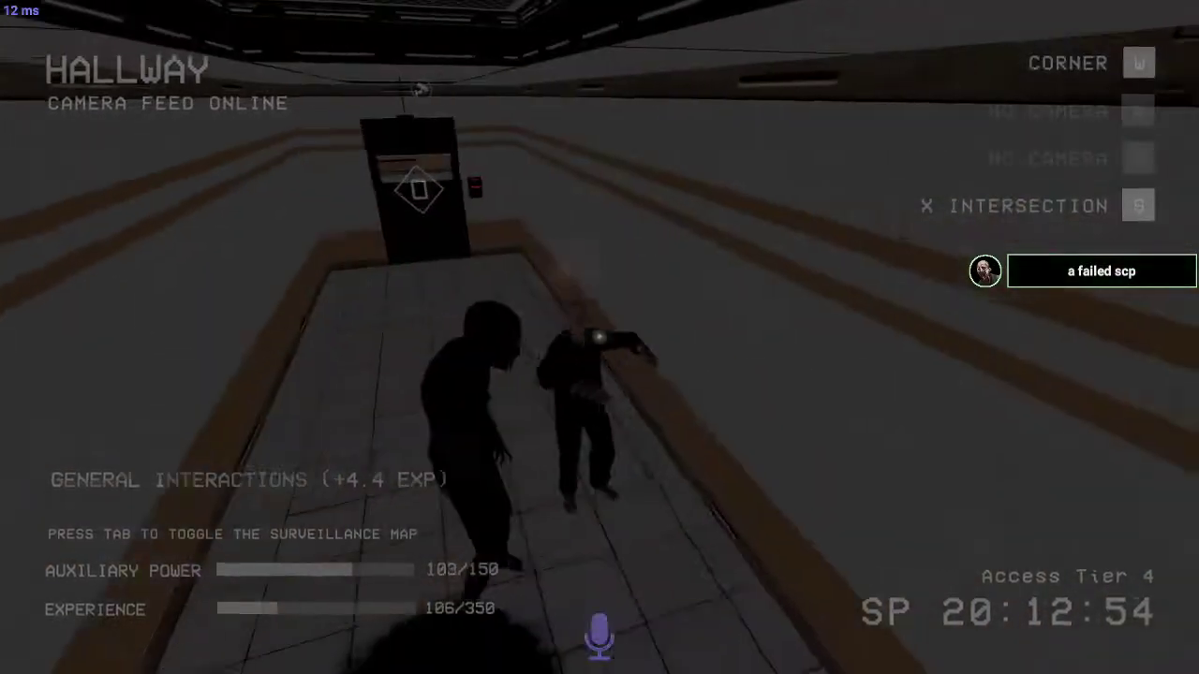
key(w)
key(a)
key(w)
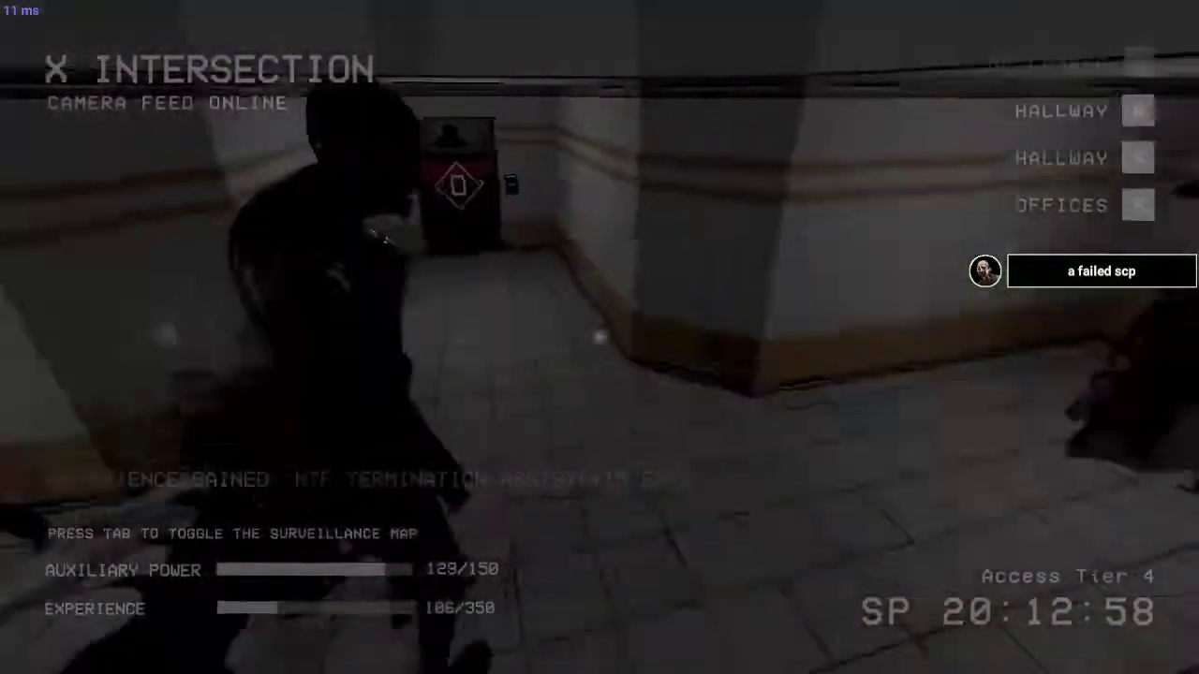
key(w)
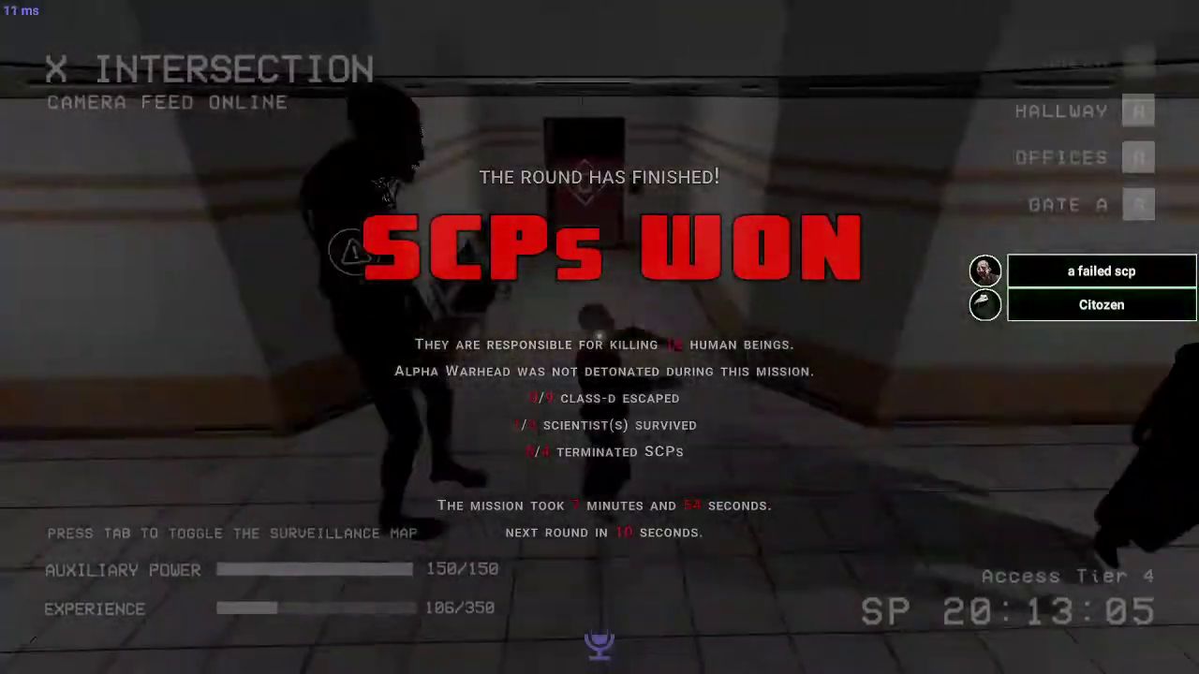
- Pan the Offices camera view while the SCPs WON round summary is displayed
key(w)
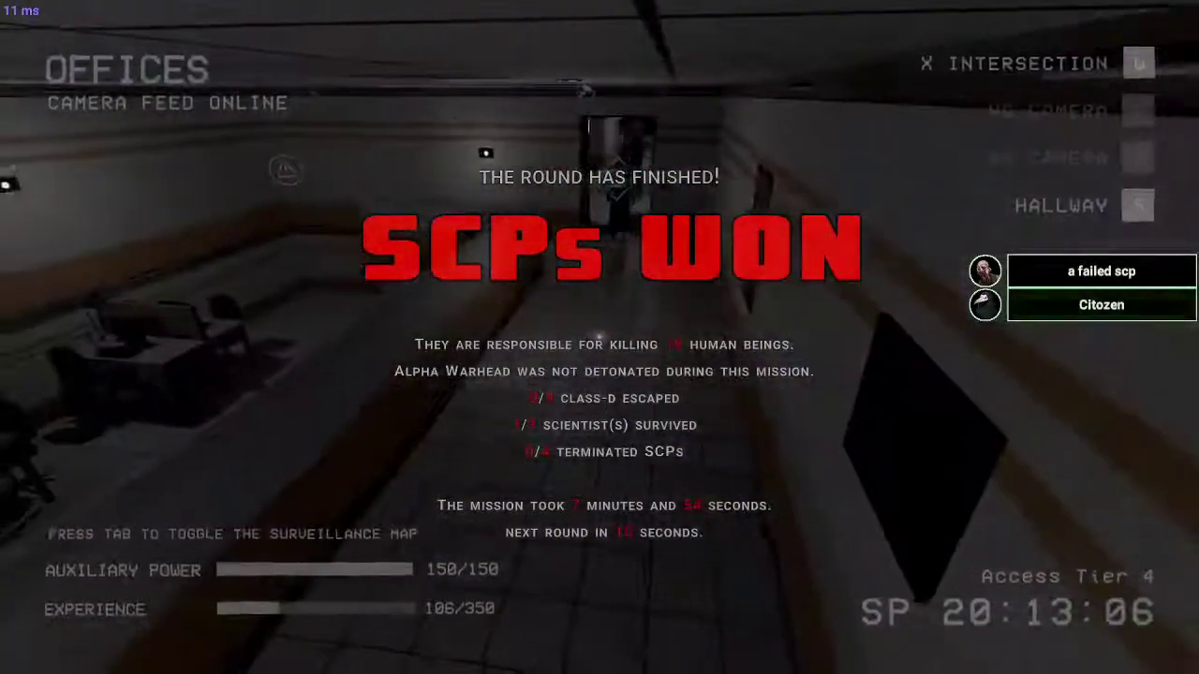